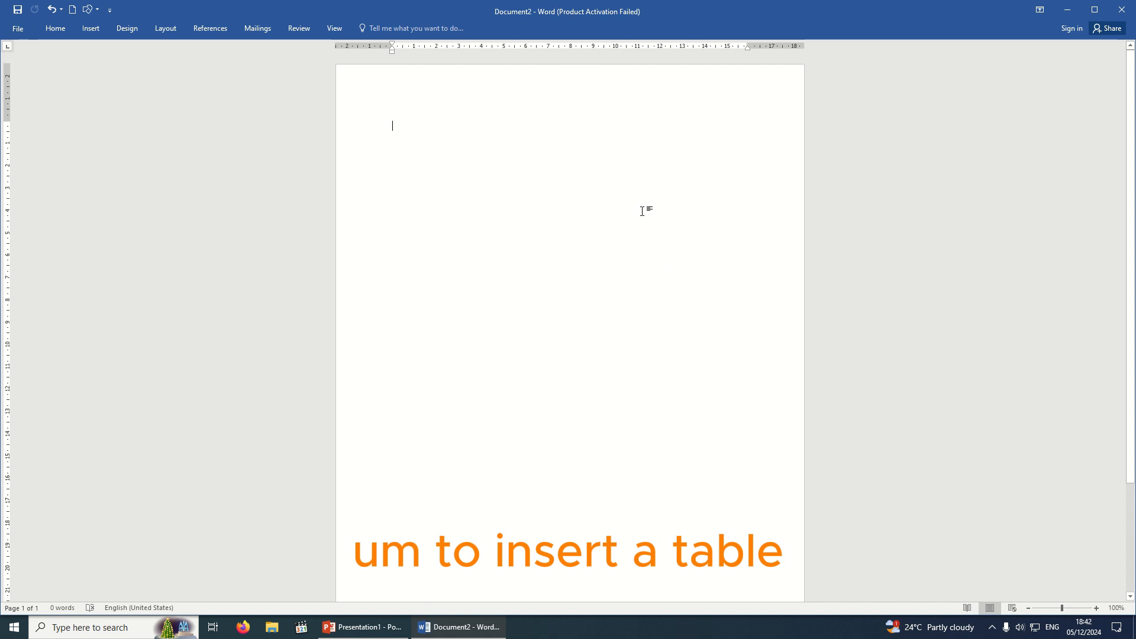
Open the Table dropdown on the Insert tab to show the size grid and menu.
{"action": "left_click", "coordinate": [91, 30]}
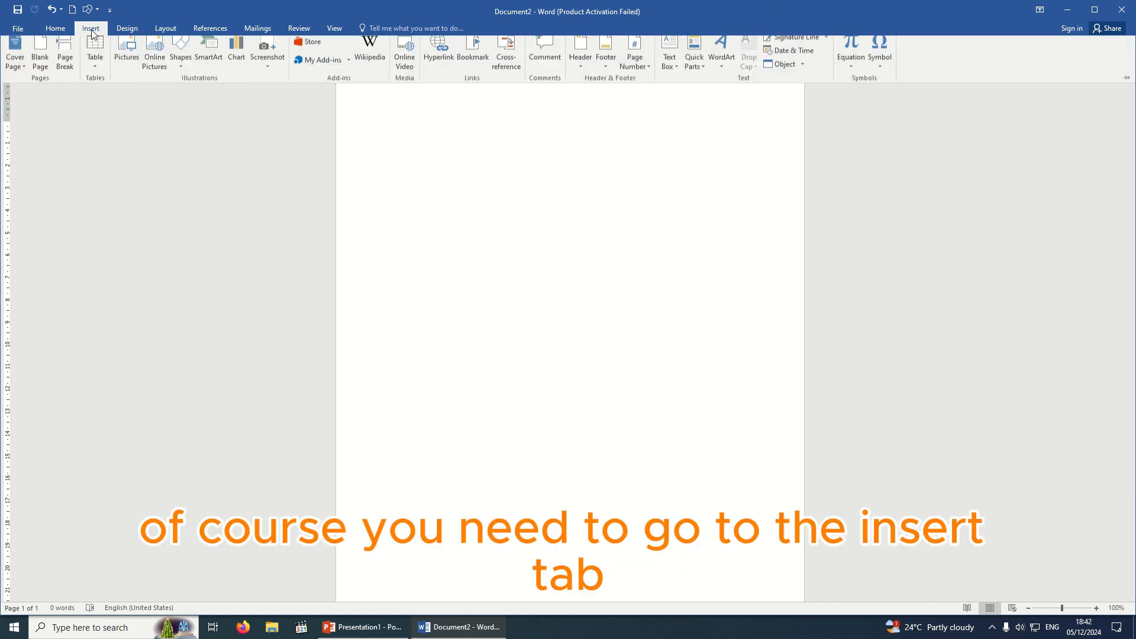
{"action": "left_click", "coordinate": [96, 72]}
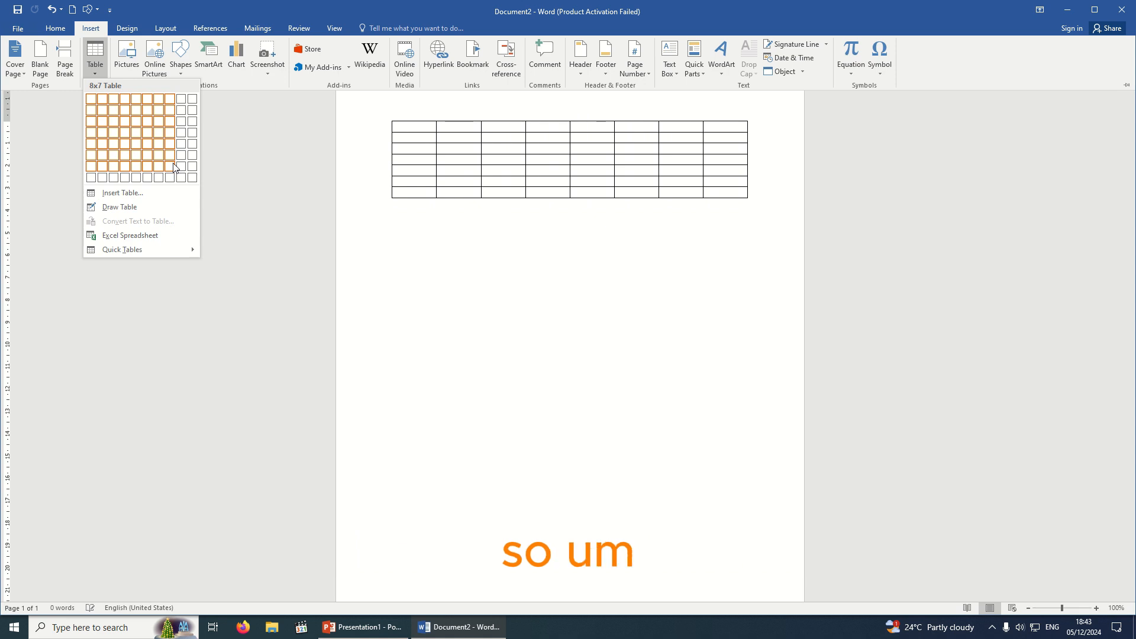
In the Insert Table dialog, set 5 columns and 10 rows.
{"action": "left_click", "coordinate": [125, 195]}
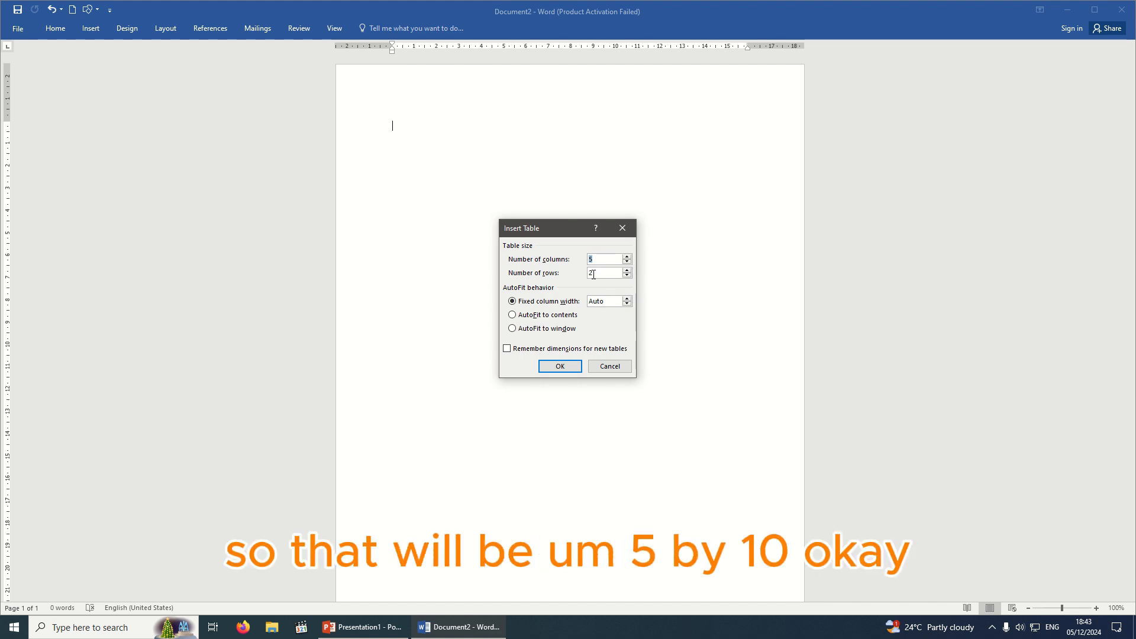
{"action": "left_click", "coordinate": [598, 260]}
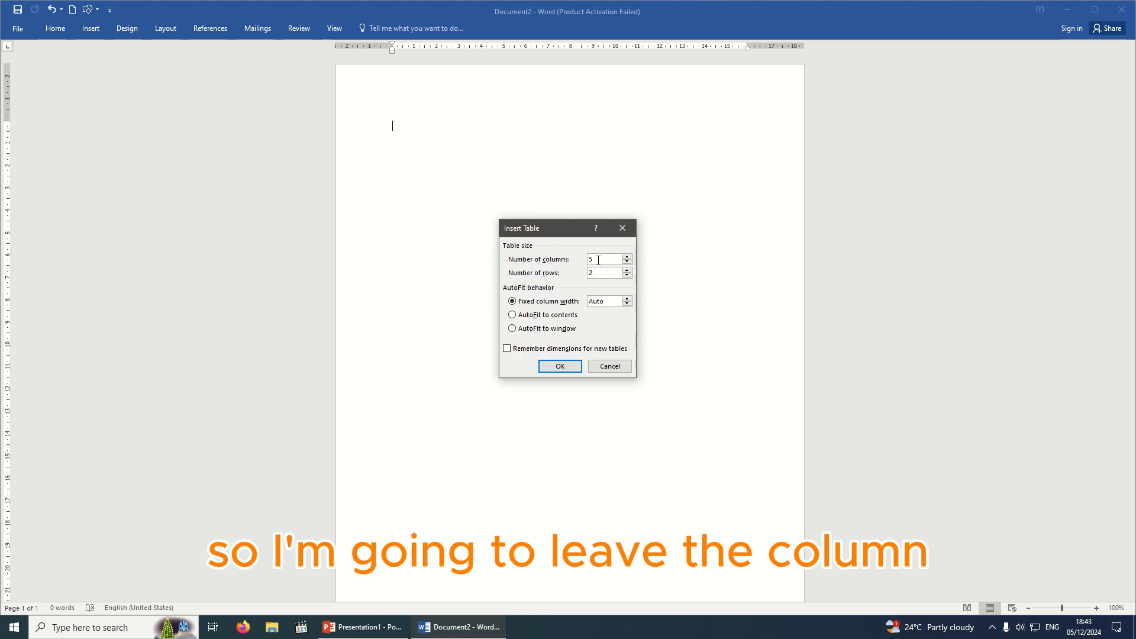
{"action": "left_click", "coordinate": [627, 257]}
{"action": "left_click", "coordinate": [627, 257]}
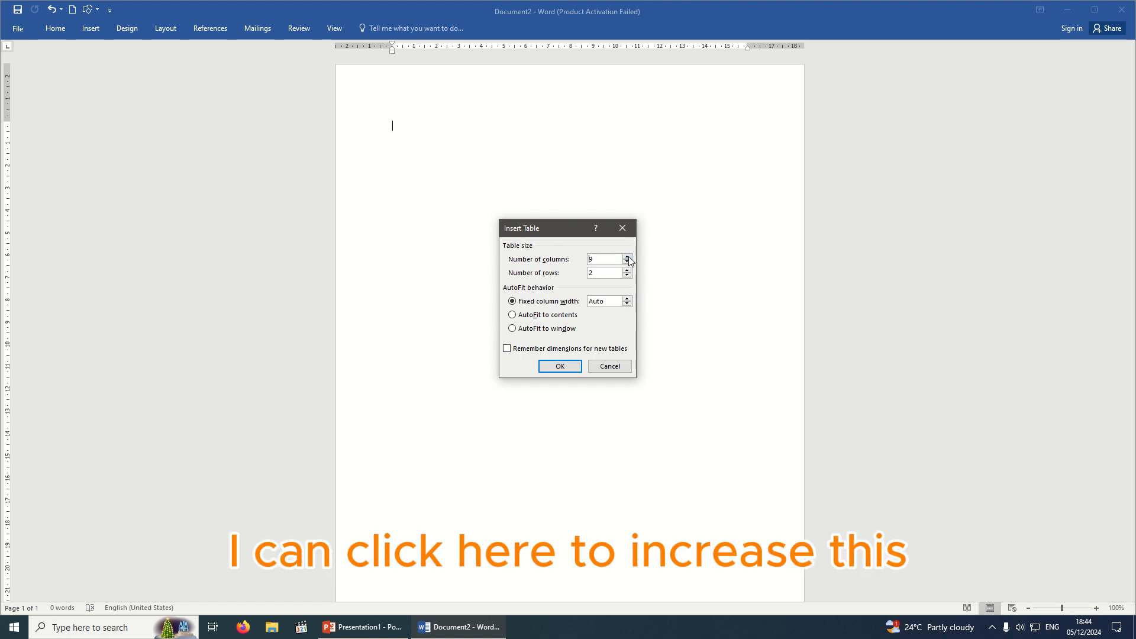
{"action": "left_click", "coordinate": [627, 262]}
{"action": "left_click", "coordinate": [628, 262]}
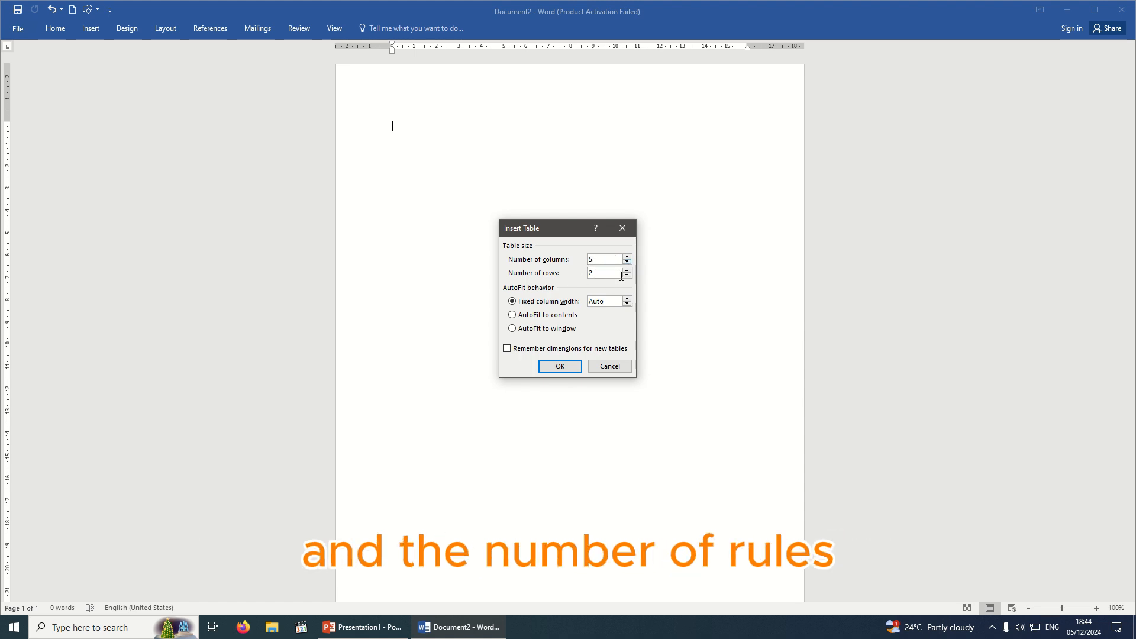
{"action": "left_click", "coordinate": [628, 270]}
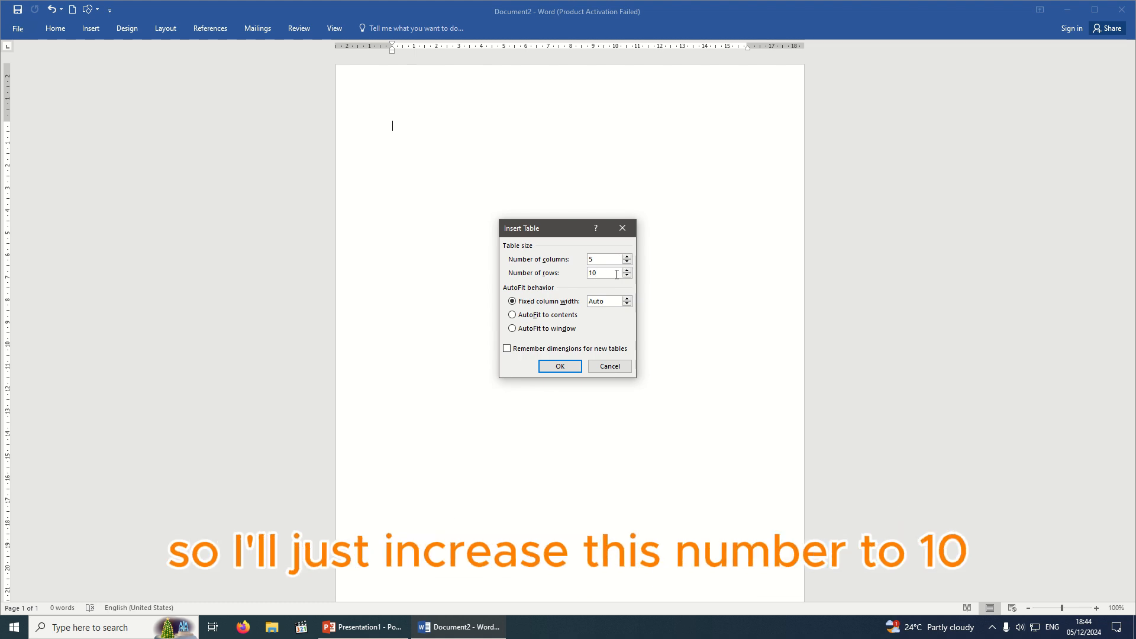
{"action": "double_click", "coordinate": [597, 271]}
{"action": "key", "text": "BackSpace"}
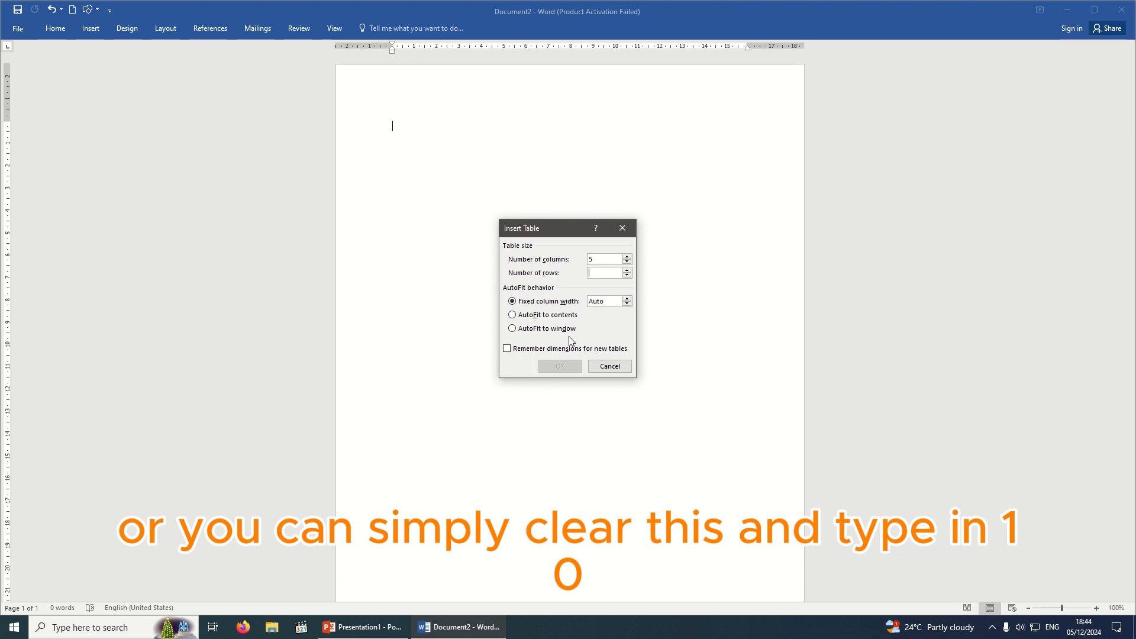
{"action": "type", "text": "10"}
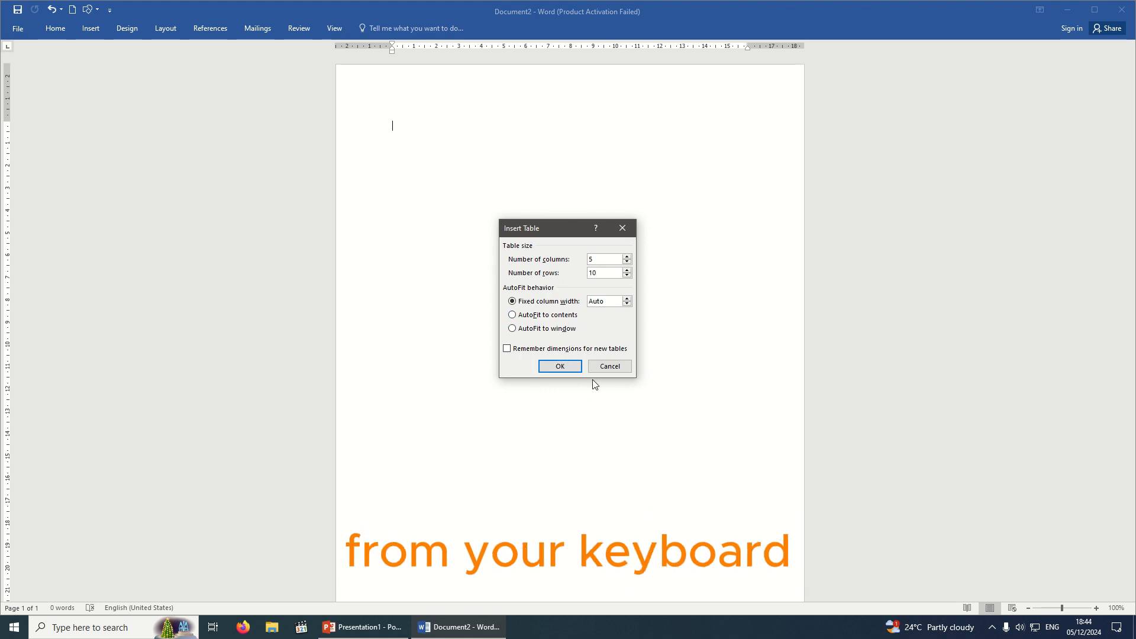
Insert the 5-by-10 table and select the cell in row 4, column 3.
{"action": "left_click", "coordinate": [551, 367]}
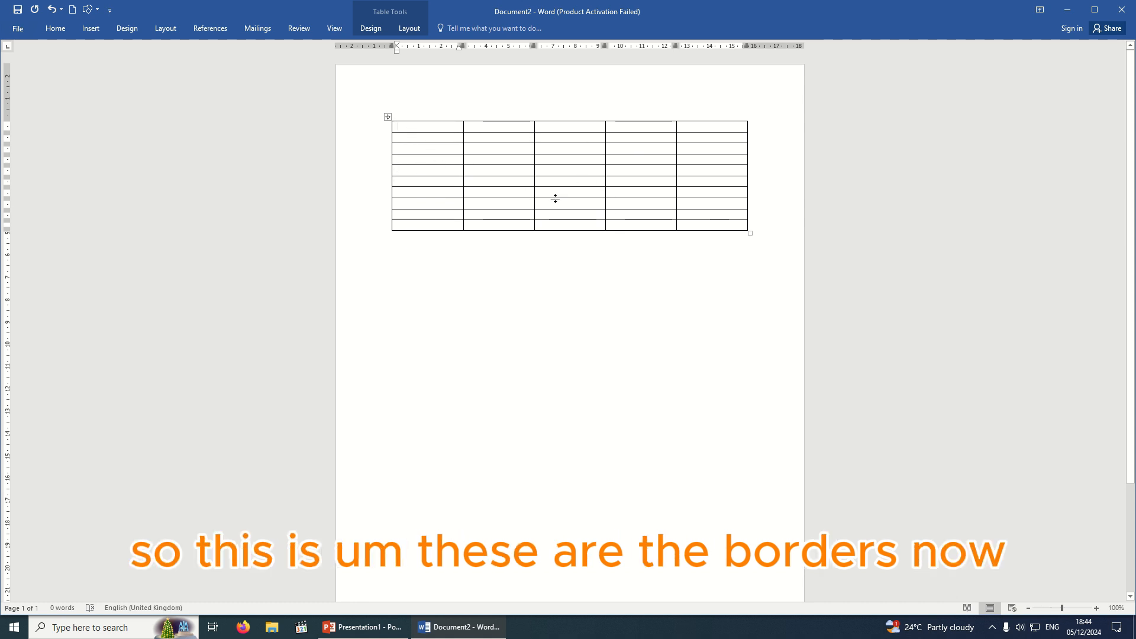
{"action": "left_click", "coordinate": [559, 161]}
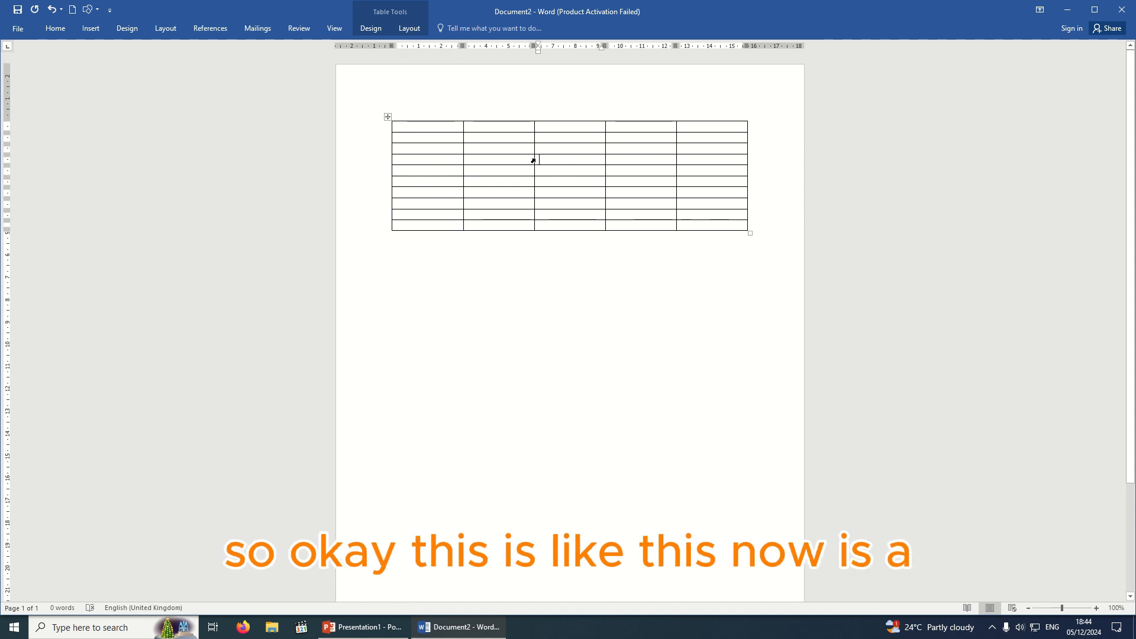
{"action": "left_click", "coordinate": [534, 160]}
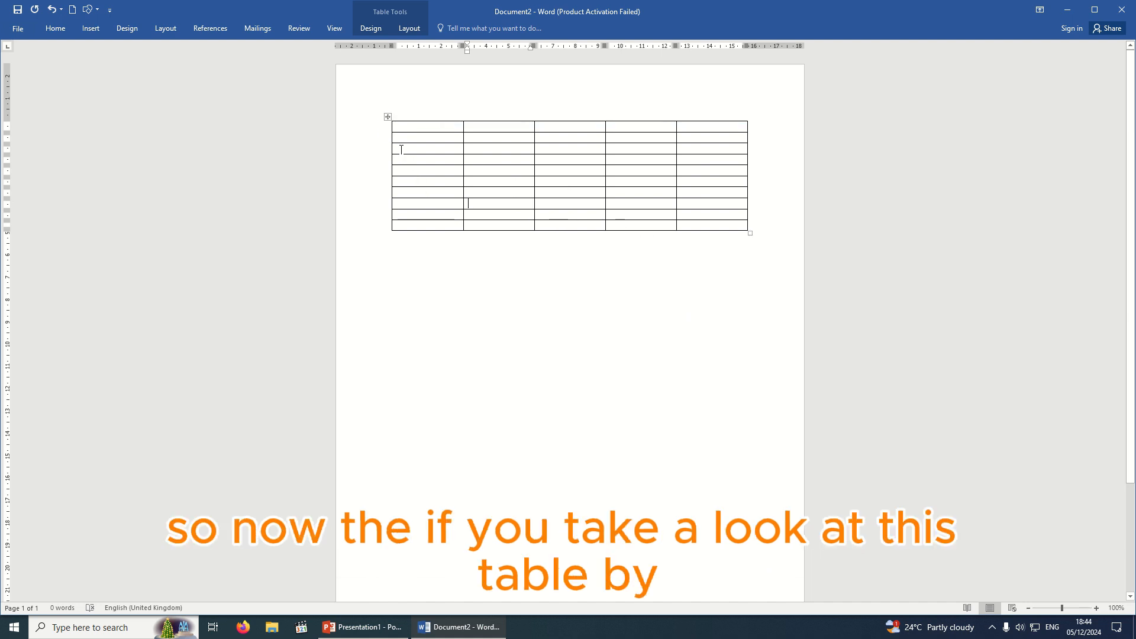
Select the whole table and drag it down, then up and to the right.
{"action": "left_click", "coordinate": [387, 117]}
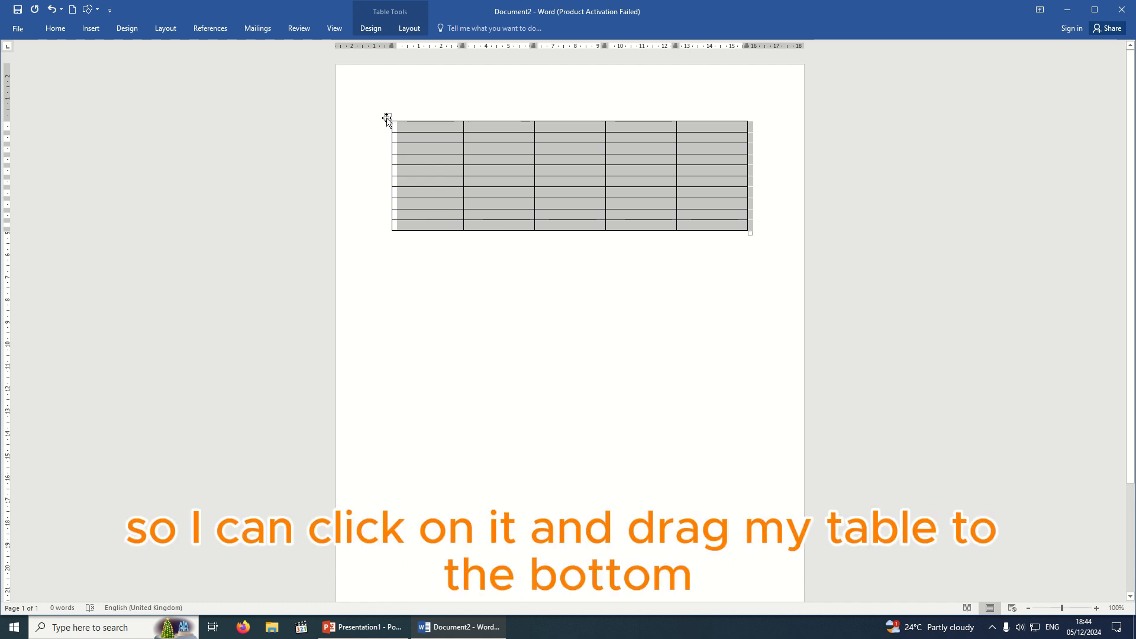
{"action": "left_click_drag", "start_coordinate": [386, 117], "coordinate": [375, 284]}
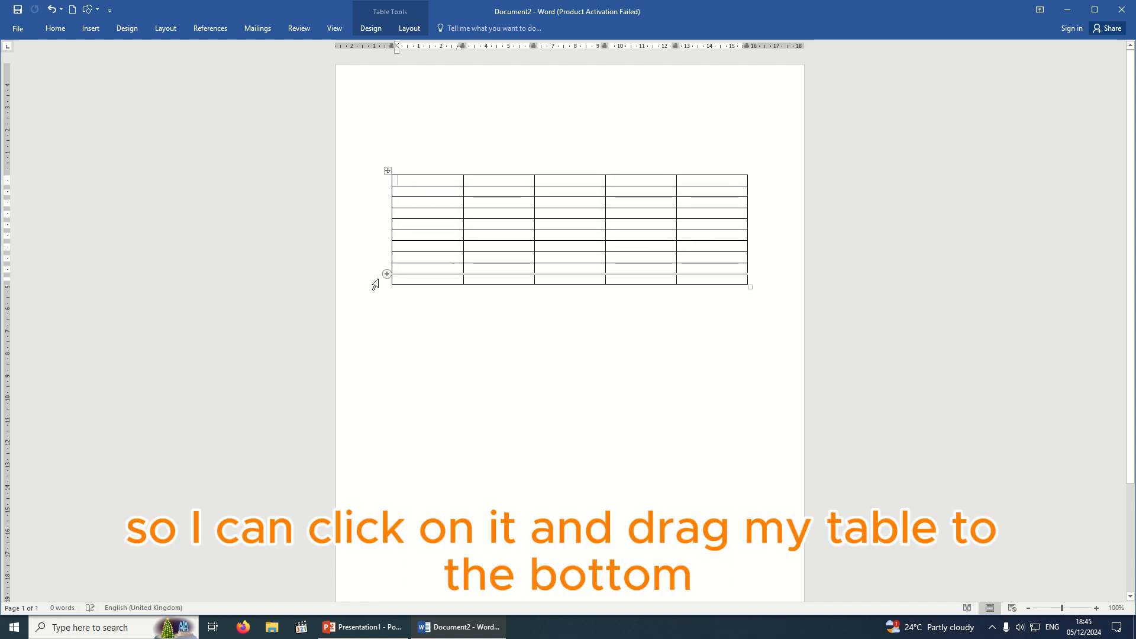
{"action": "left_click_drag", "start_coordinate": [388, 169], "coordinate": [410, 85]}
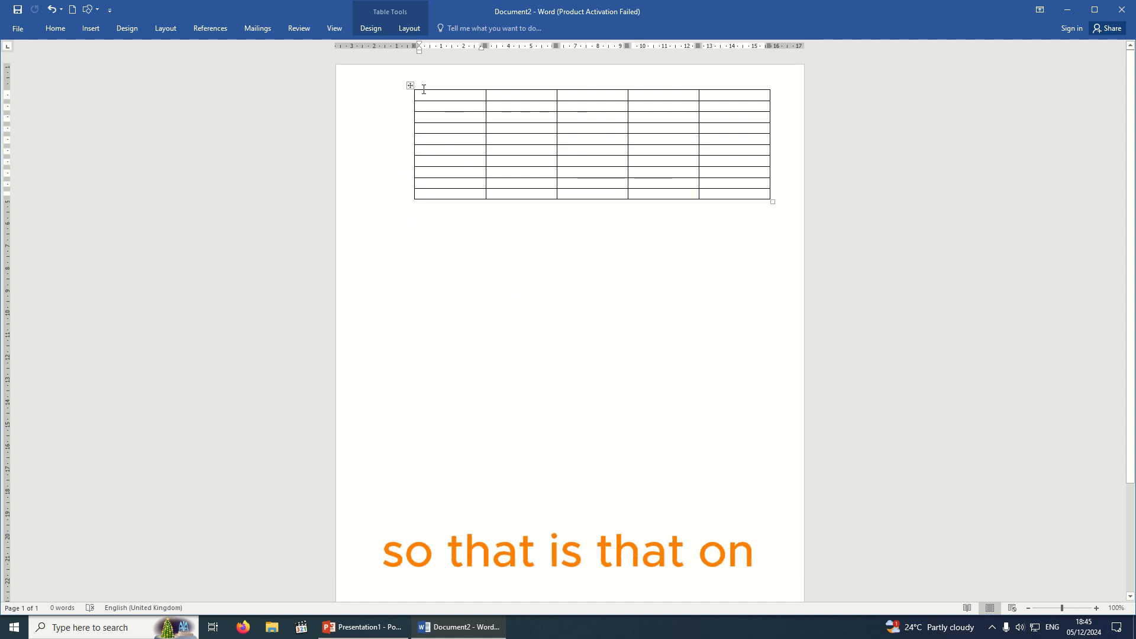
Undo both table moves, then drag the corner handle to widen the table rightward.
{"action": "key", "text": "ctrl+z"}
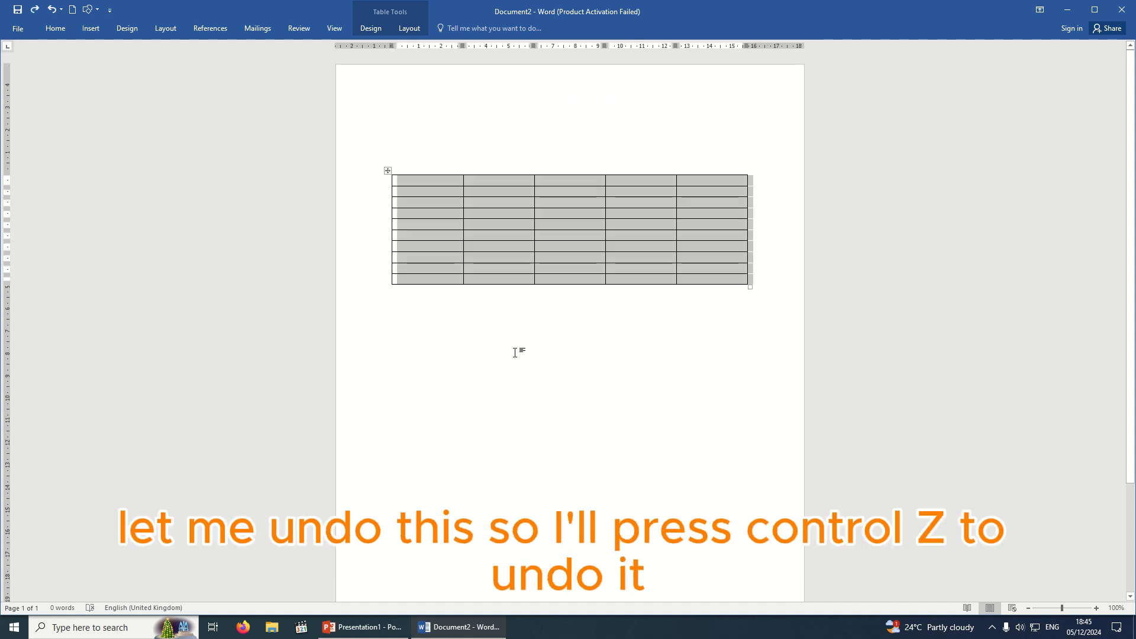
{"action": "key", "text": "ctrl+z"}
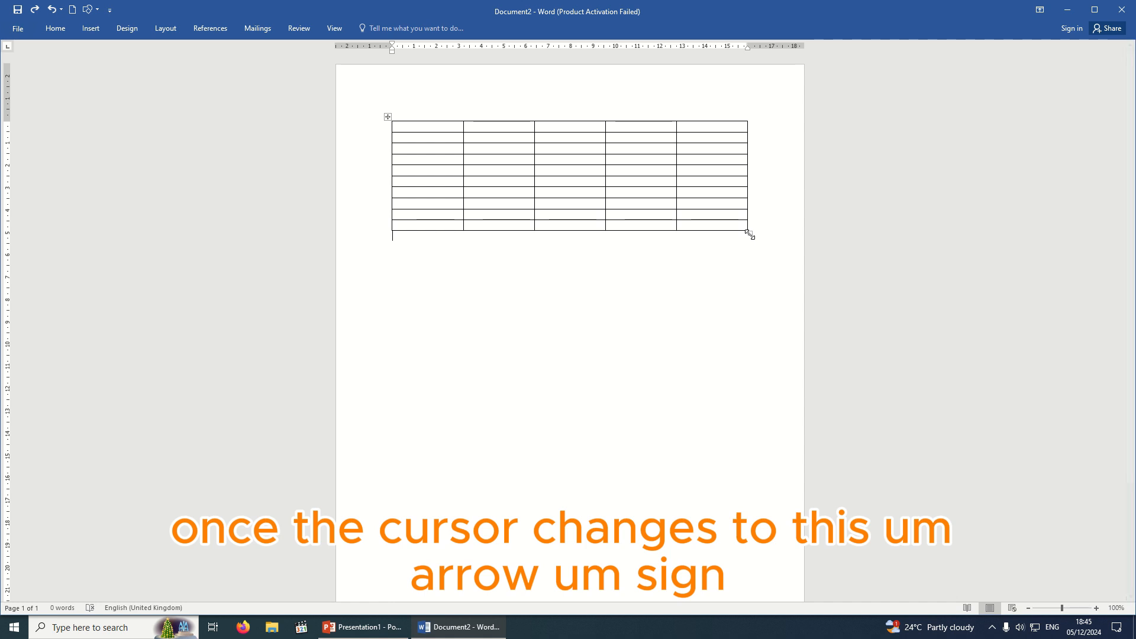
{"action": "left_click_drag", "start_coordinate": [749, 235], "coordinate": [787, 186]}
{"action": "left_click", "coordinate": [668, 298]}
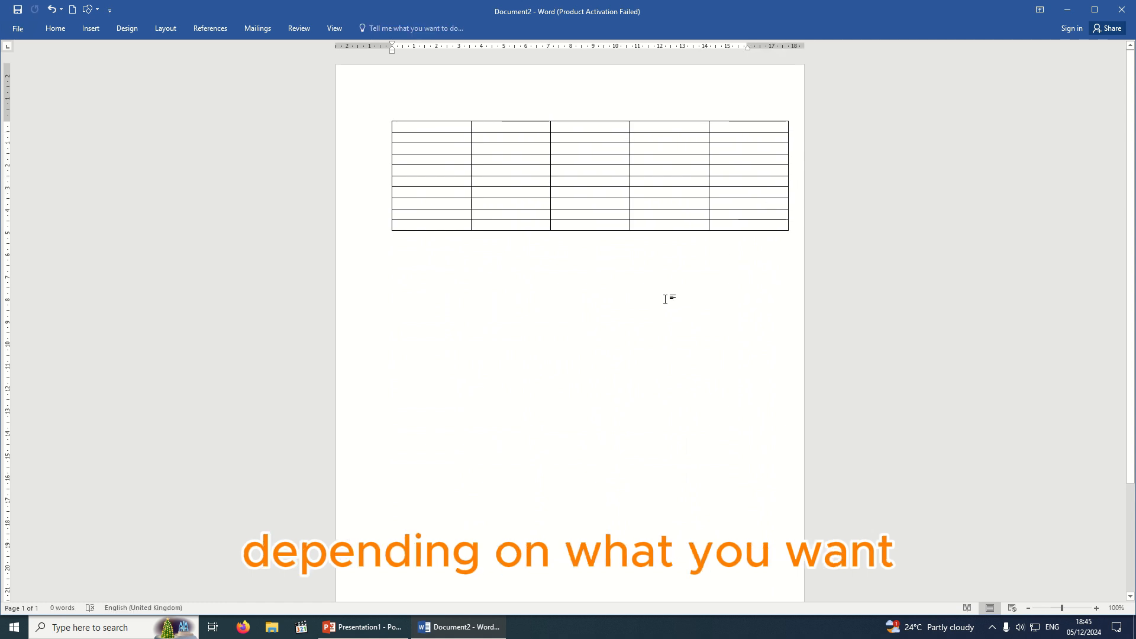
Type the header cells S/N, FULL NAME, TEST, EXAM and TOTAL across the top row.
{"action": "left_click", "coordinate": [427, 127]}
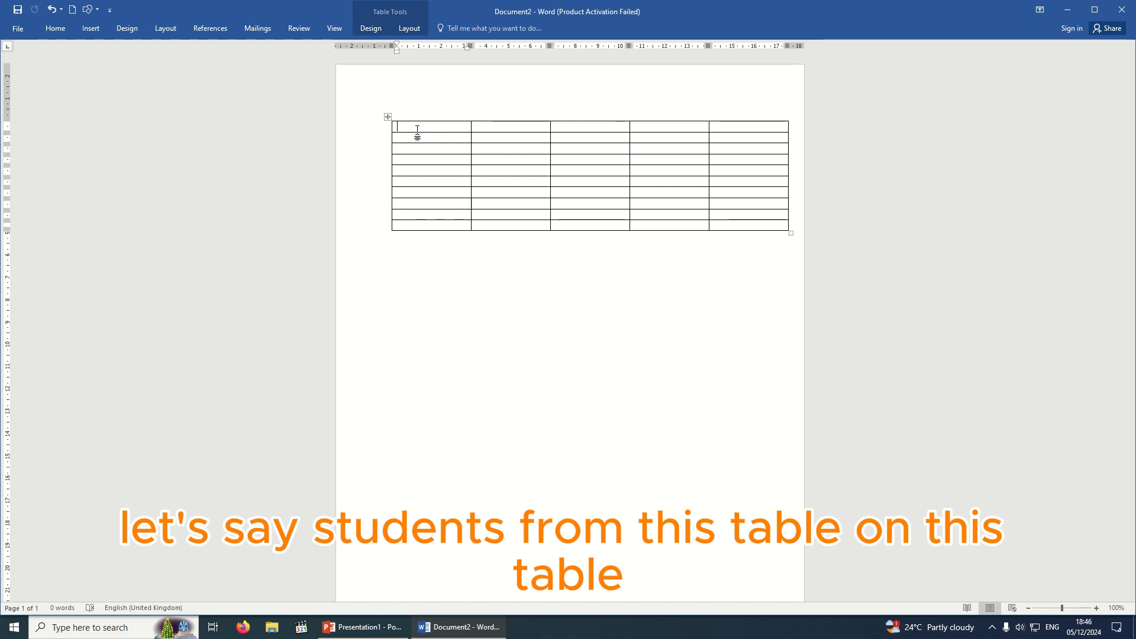
{"action": "type", "text": "S"}
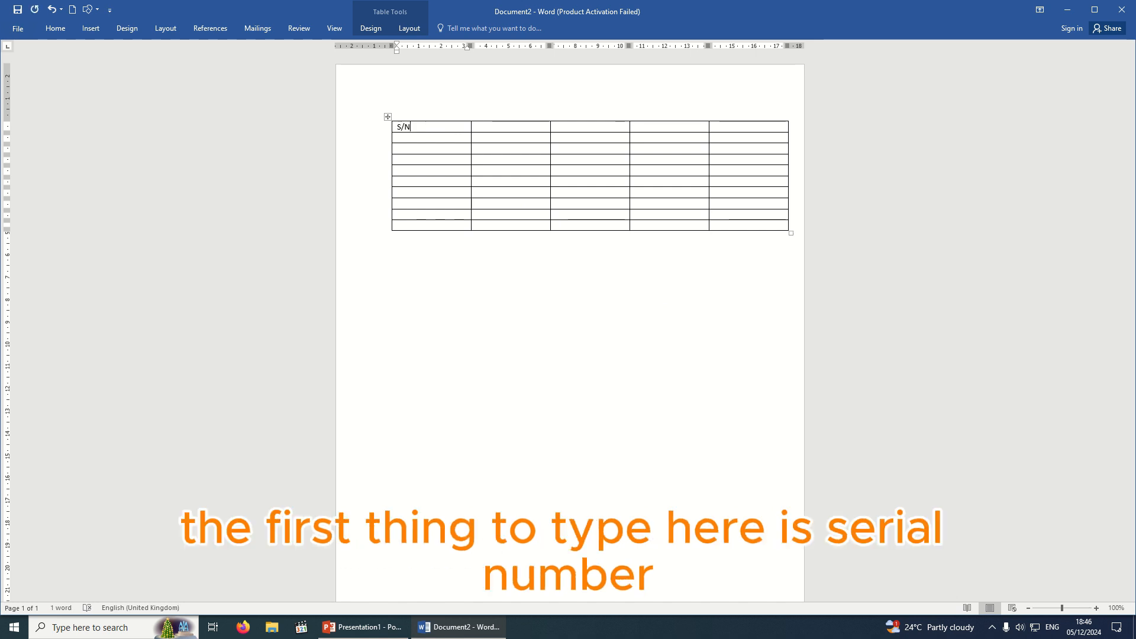
{"action": "type", "text": "/N"}
{"action": "key", "text": "Tab"}
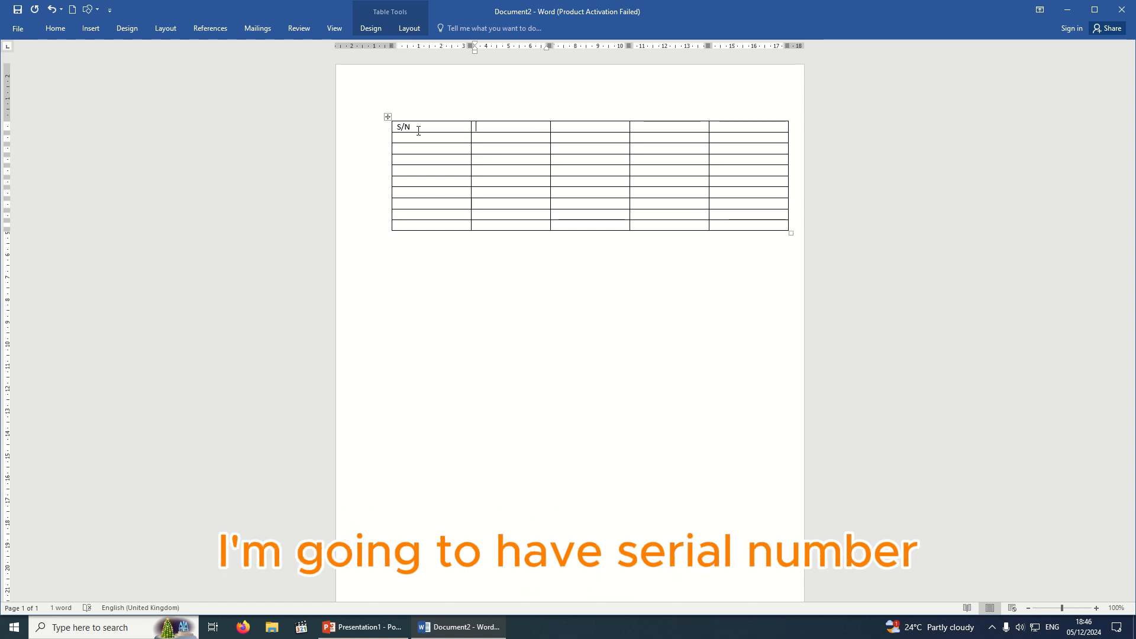
{"action": "type", "text": "NAME"}
{"action": "key", "text": "BackSpace"}
{"action": "key", "text": "BackSpace"}
{"action": "key", "text": "BackSpace"}
{"action": "key", "text": "BackSpace"}
{"action": "type", "text": "FU"}
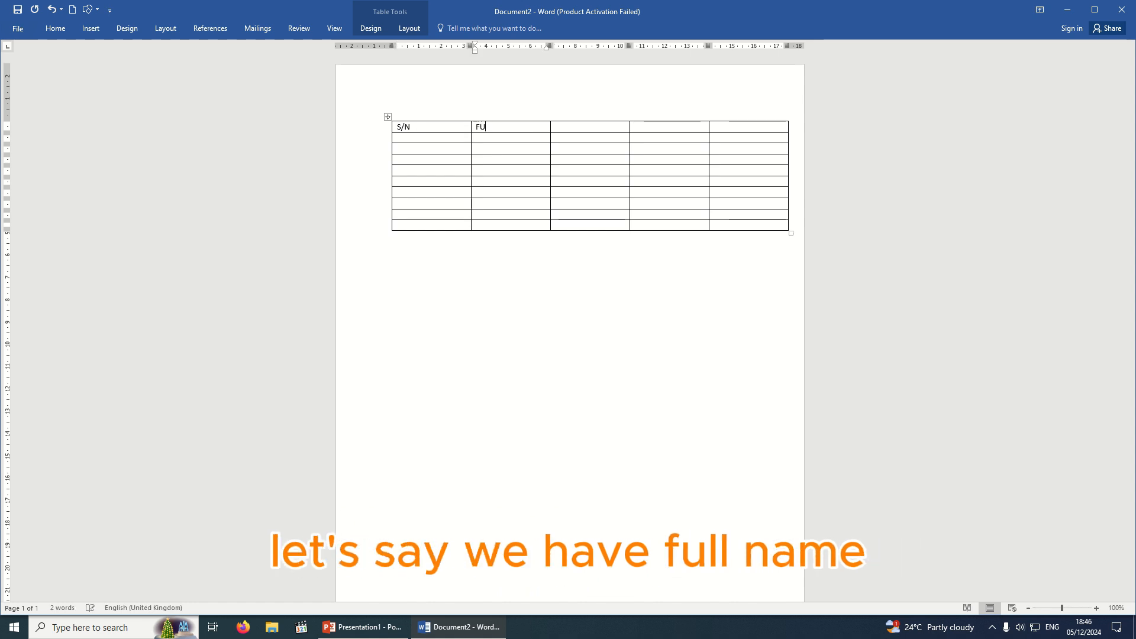
{"action": "type", "text": "LL NAME"}
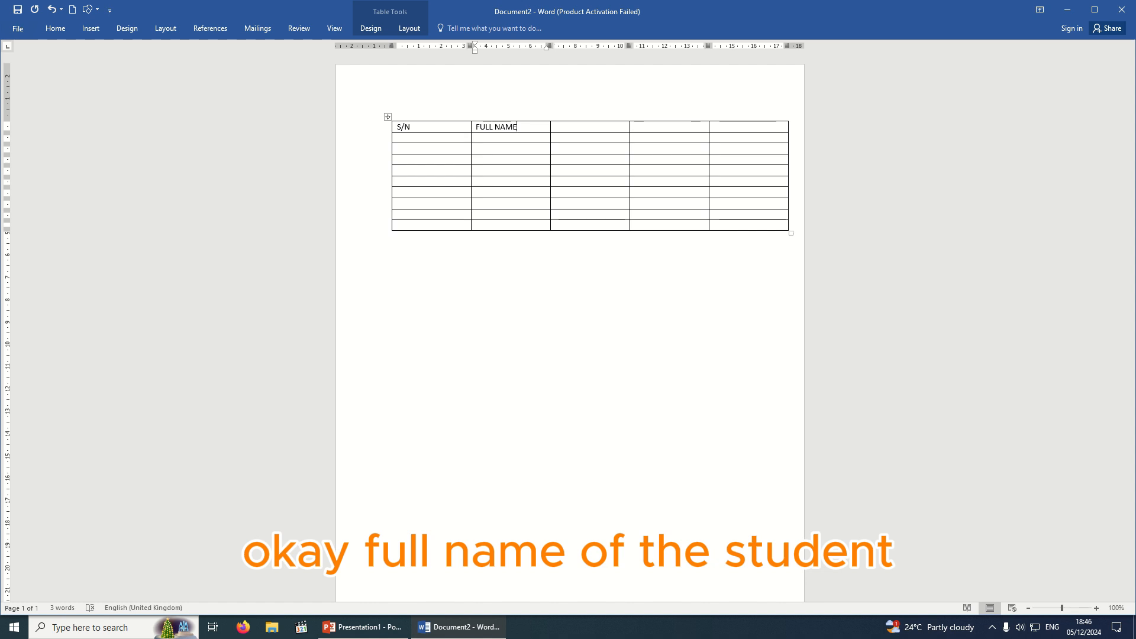
{"action": "key", "text": "Tab"}
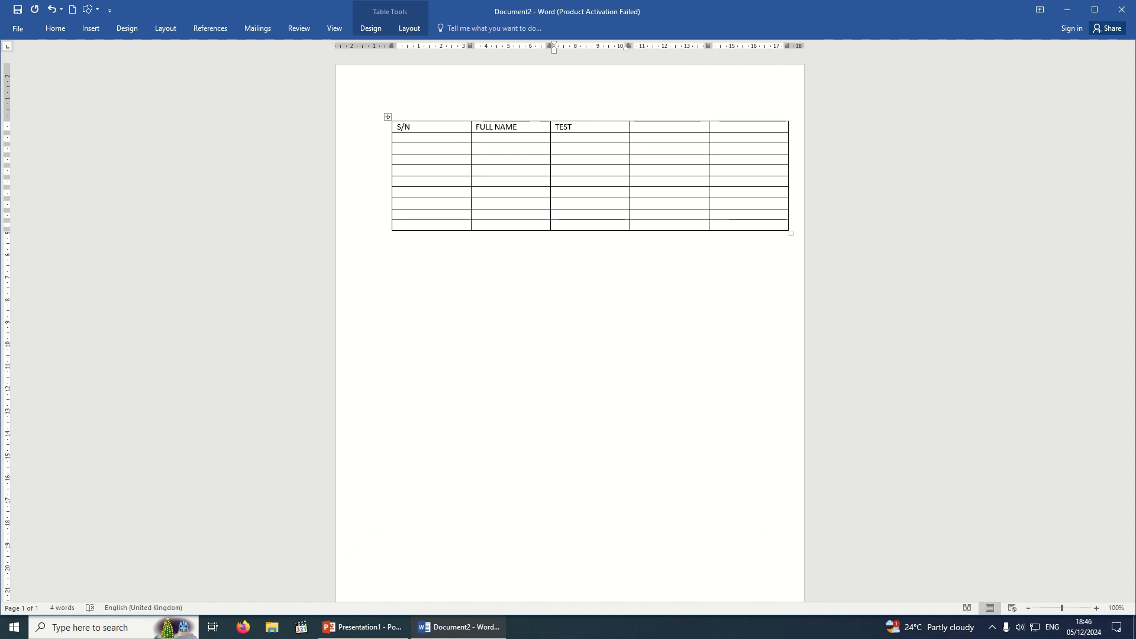
{"action": "key", "text": "Tab"}
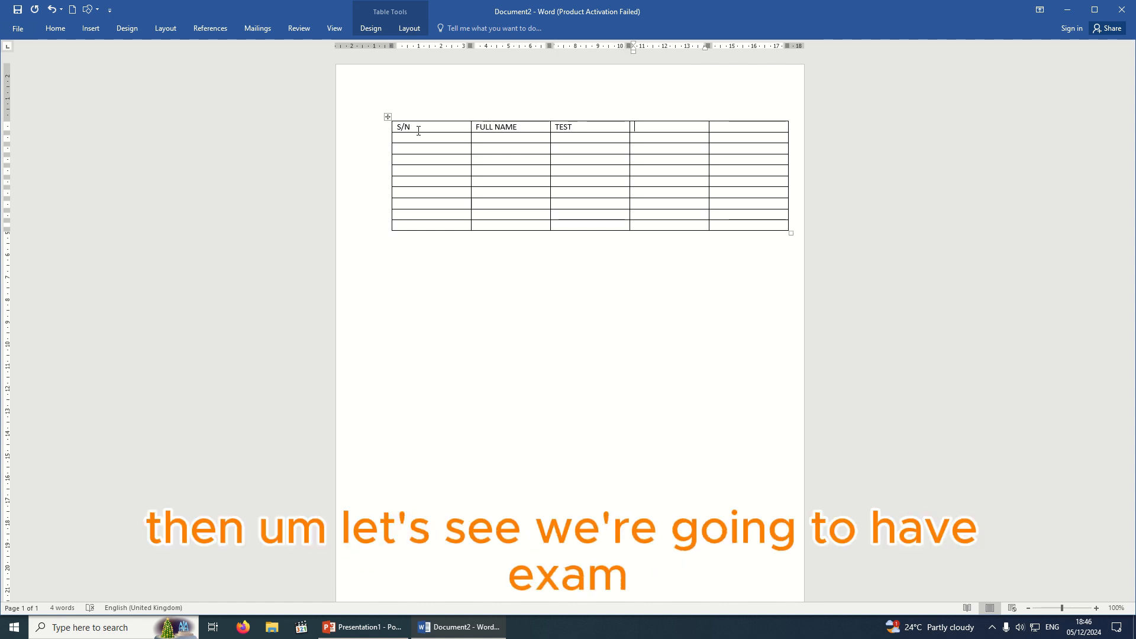
{"action": "type", "text": "EXAM"}
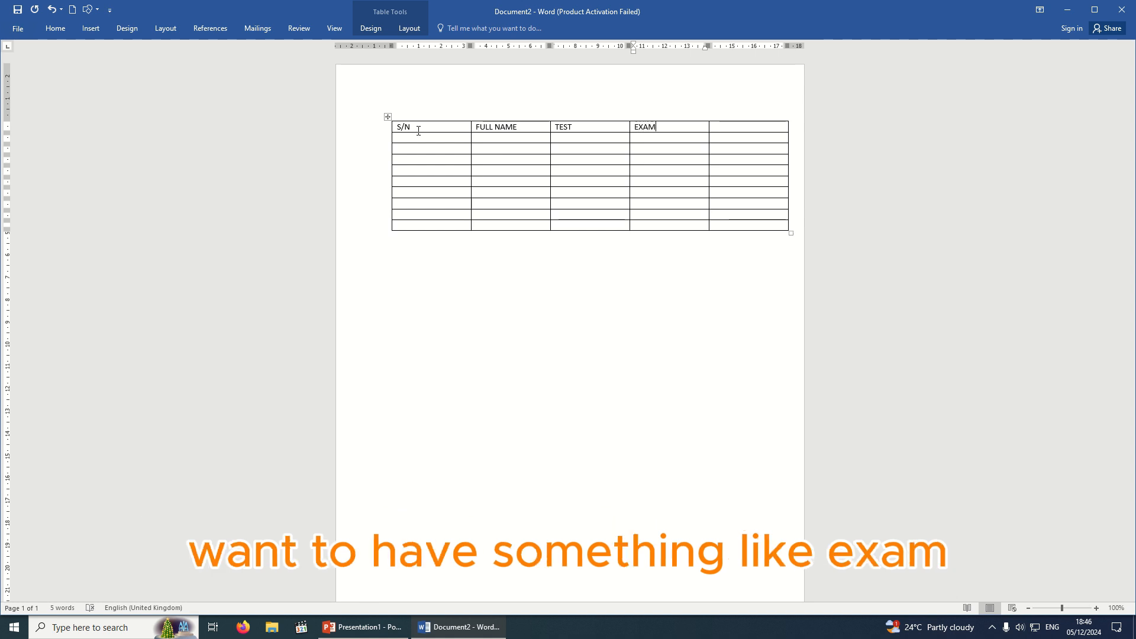
{"action": "key", "text": "Tab"}
{"action": "type", "text": "TOTAL"}
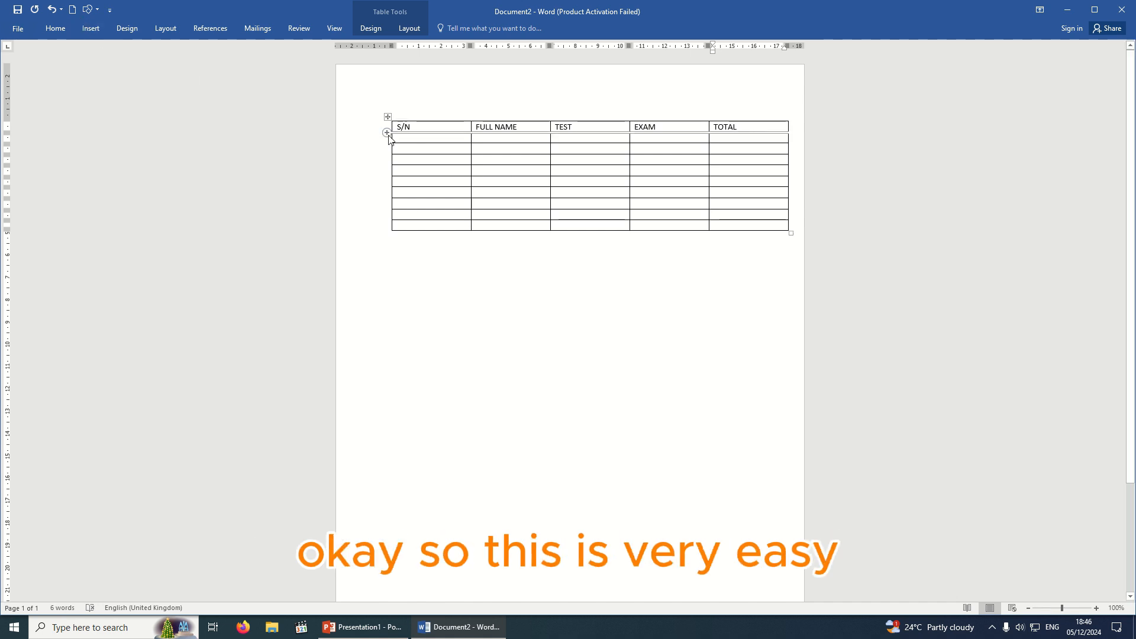
Shift the table slightly left and enter serial numbers 1, 3 and 6 down the S/N column.
{"action": "left_click_drag", "start_coordinate": [391, 45], "coordinate": [375, 45]}
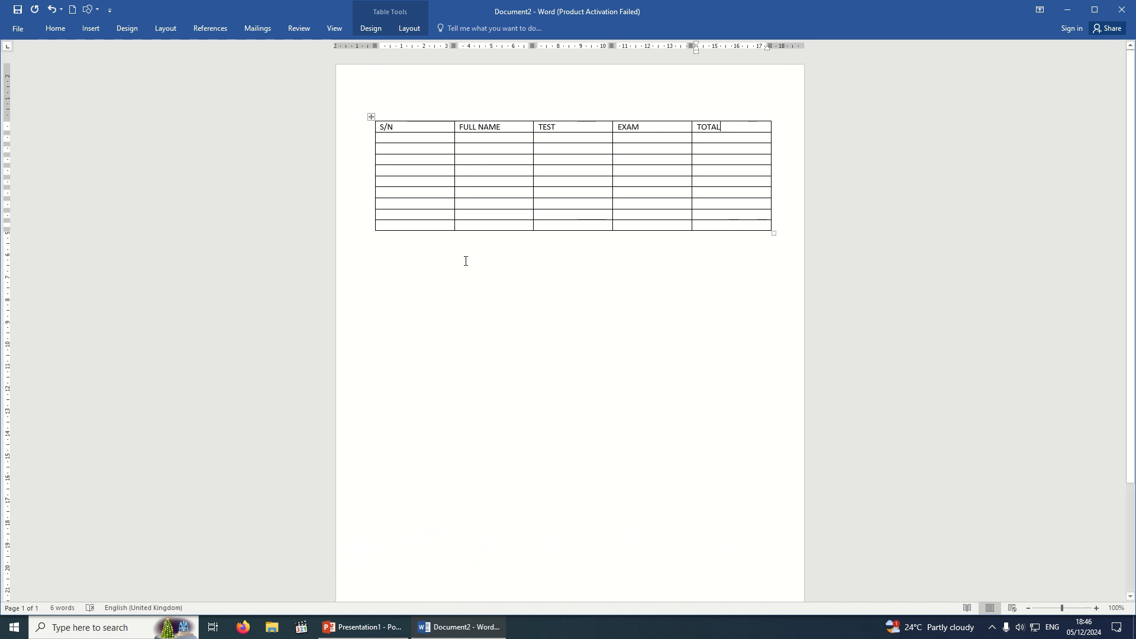
{"action": "left_click", "coordinate": [464, 261]}
{"action": "left_click", "coordinate": [379, 138]}
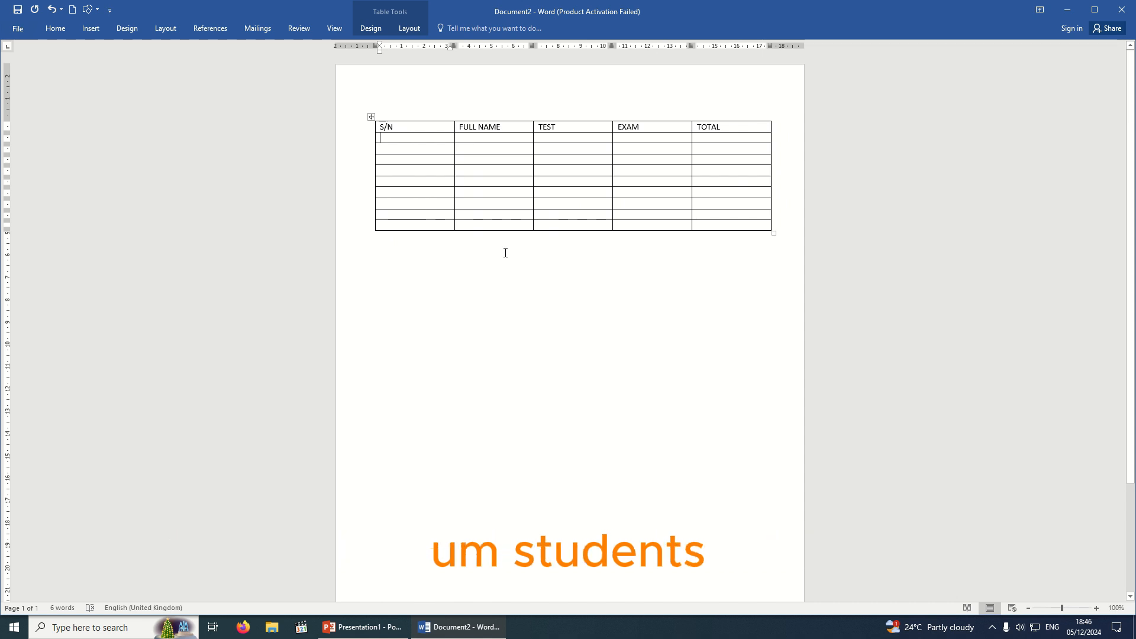
{"action": "type", "text": "1"}
{"action": "key", "text": "Down"}
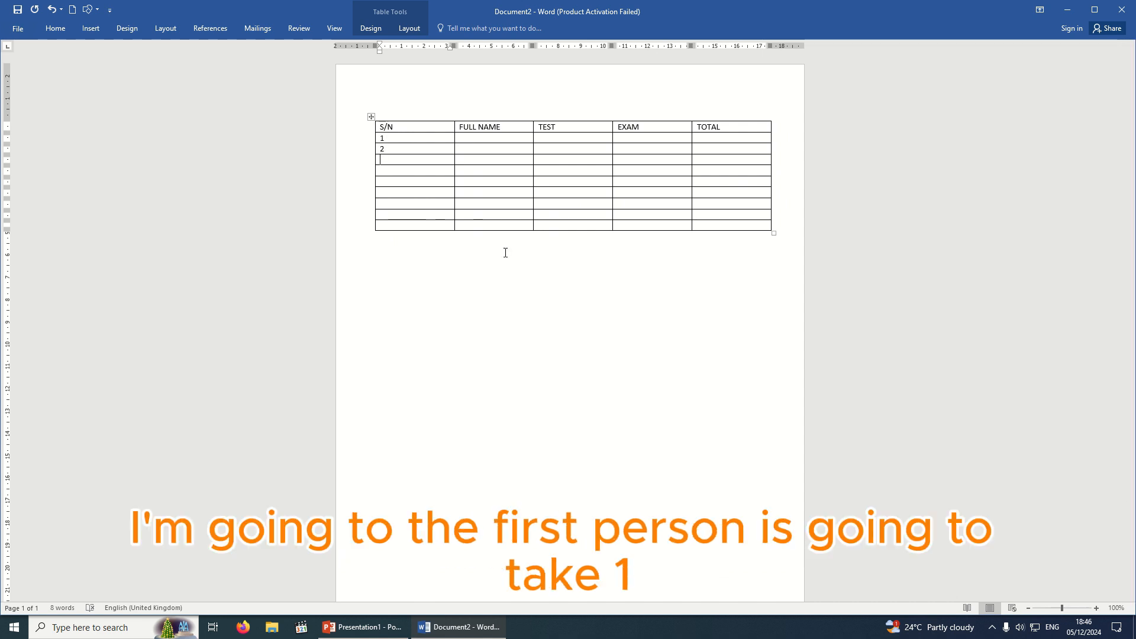
{"action": "type", "text": "3"}
{"action": "key", "text": "Down"}
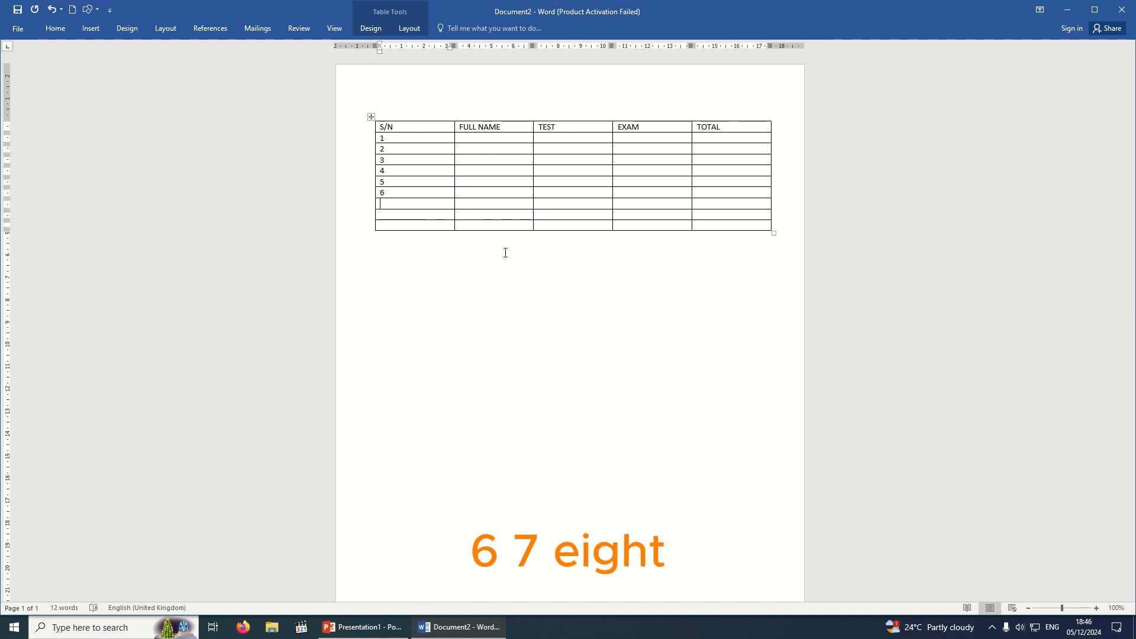
{"action": "key", "text": "Down"}
{"action": "type", "text": "6"}
{"action": "key", "text": "Down"}
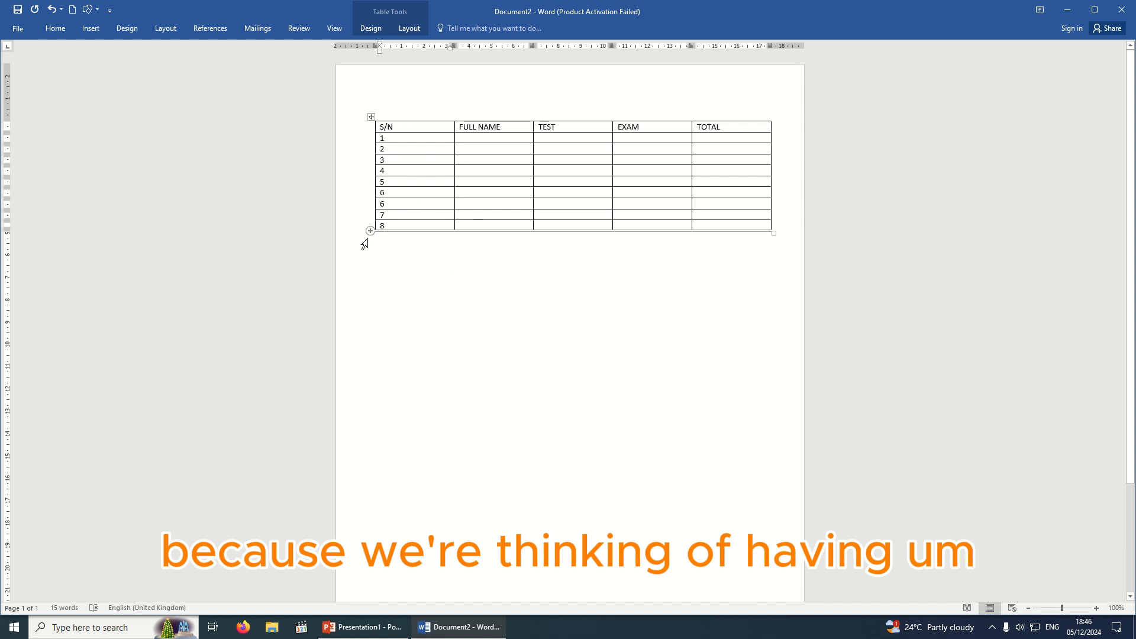
Add two rows below row 8, numbering them 9 and 10 in the S/N column.
{"action": "mouse_move", "coordinate": [369, 233]}
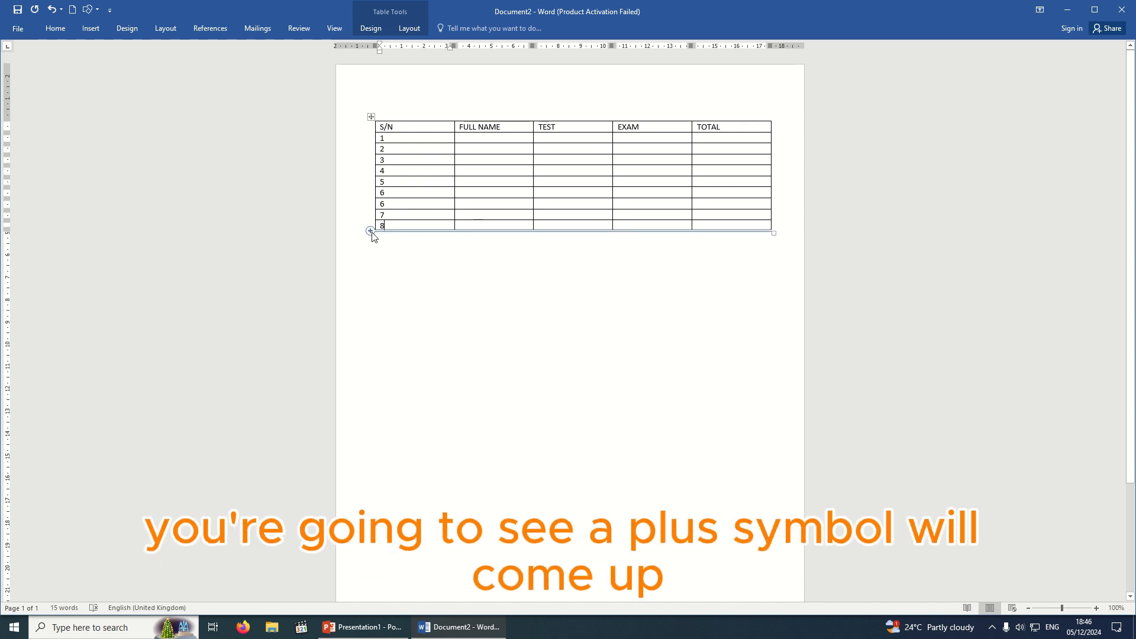
{"action": "left_click", "coordinate": [379, 264]}
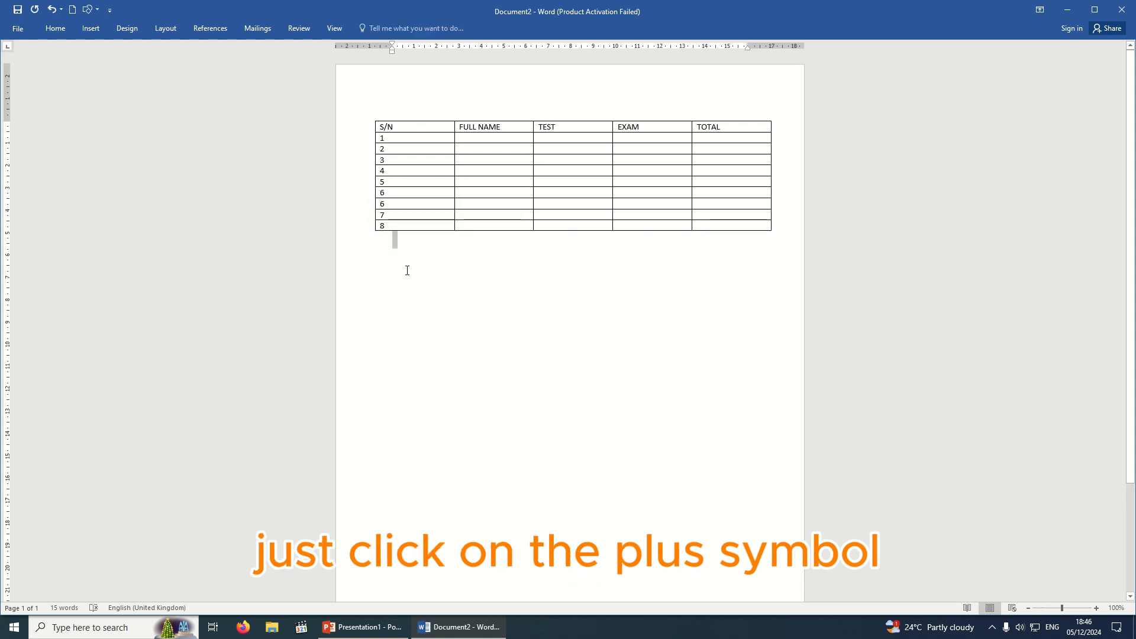
{"action": "left_click", "coordinate": [369, 230]}
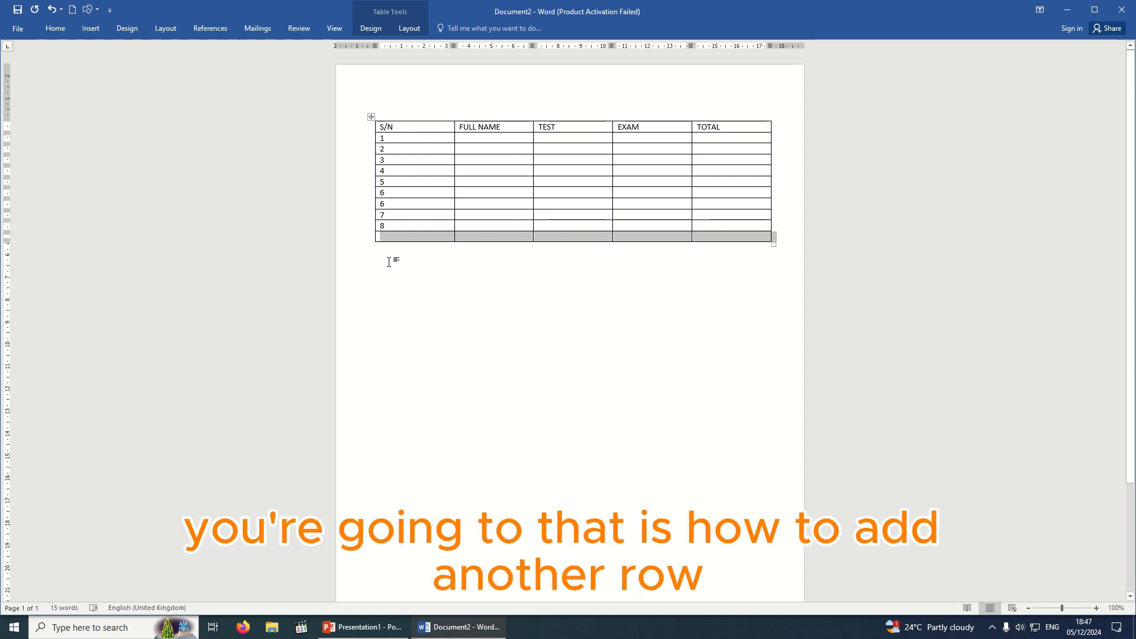
{"action": "left_click", "coordinate": [391, 239]}
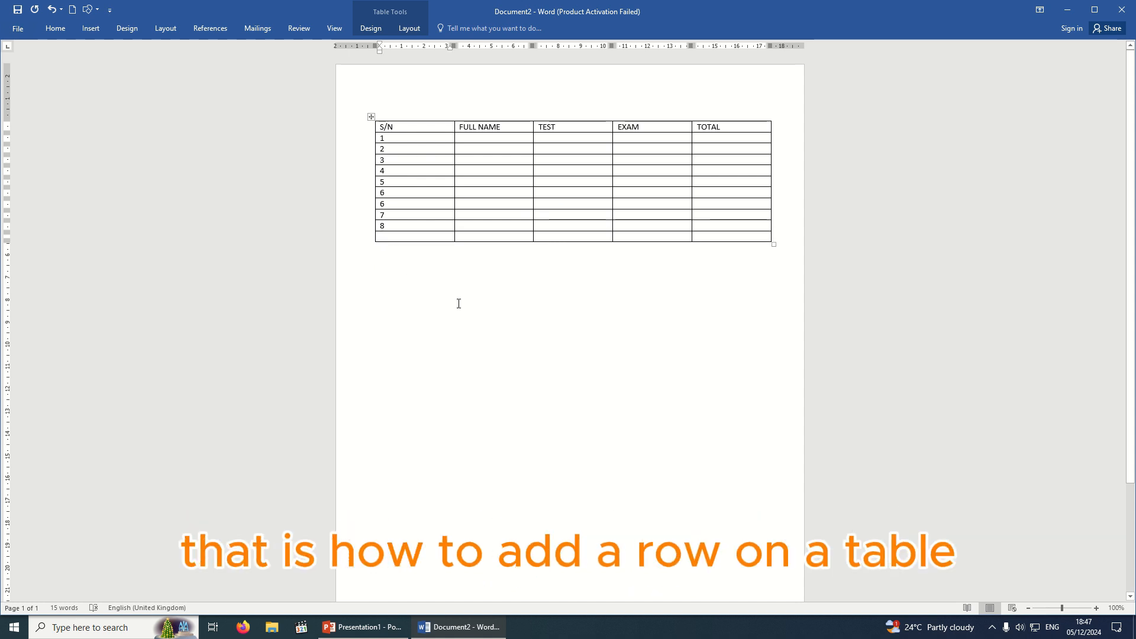
{"action": "type", "text": "9"}
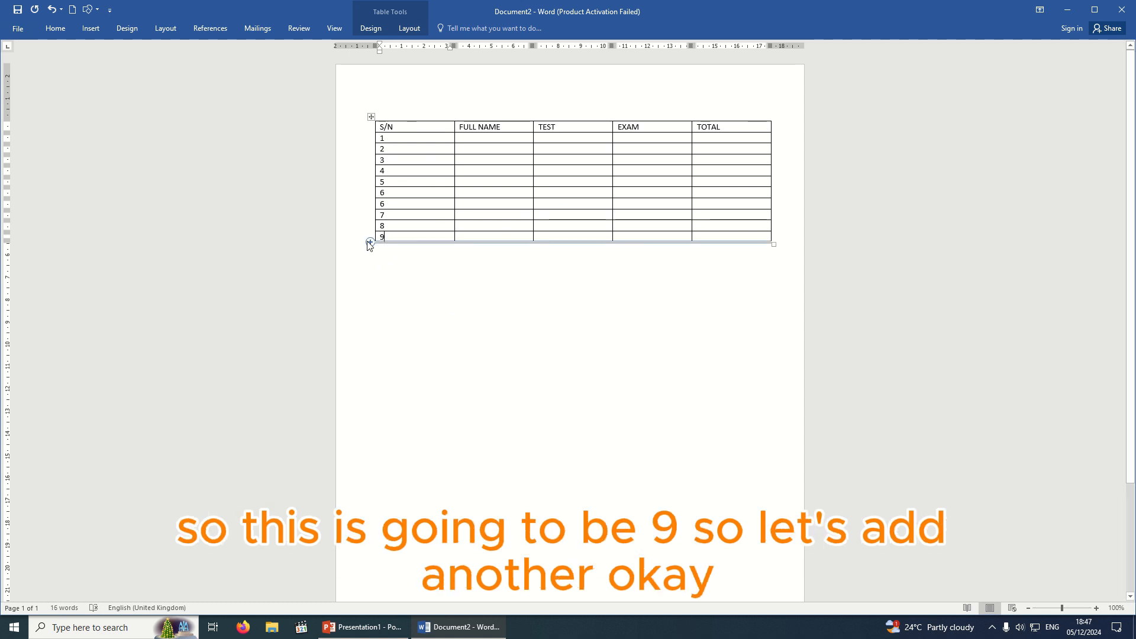
{"action": "mouse_move", "coordinate": [370, 236]}
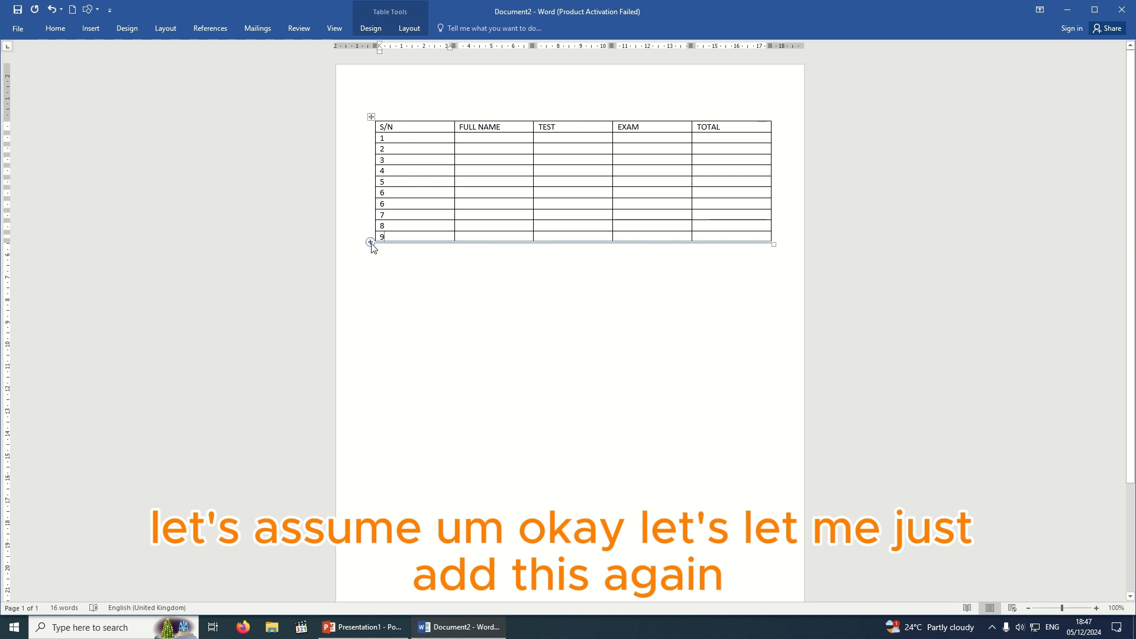
{"action": "left_click", "coordinate": [372, 248]}
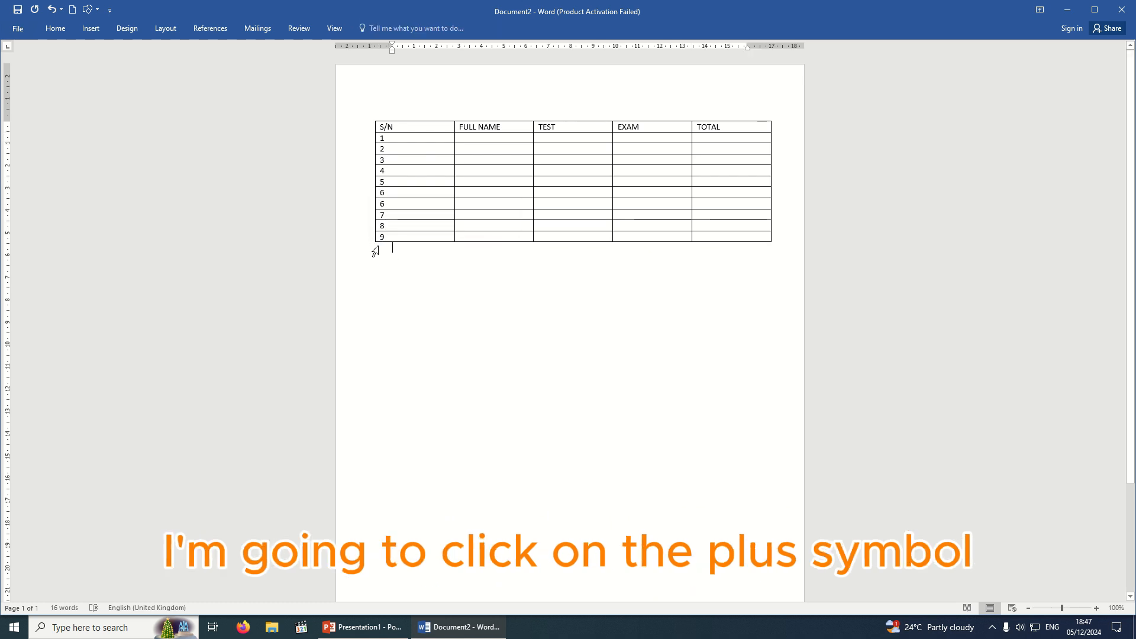
{"action": "left_click", "coordinate": [372, 243]}
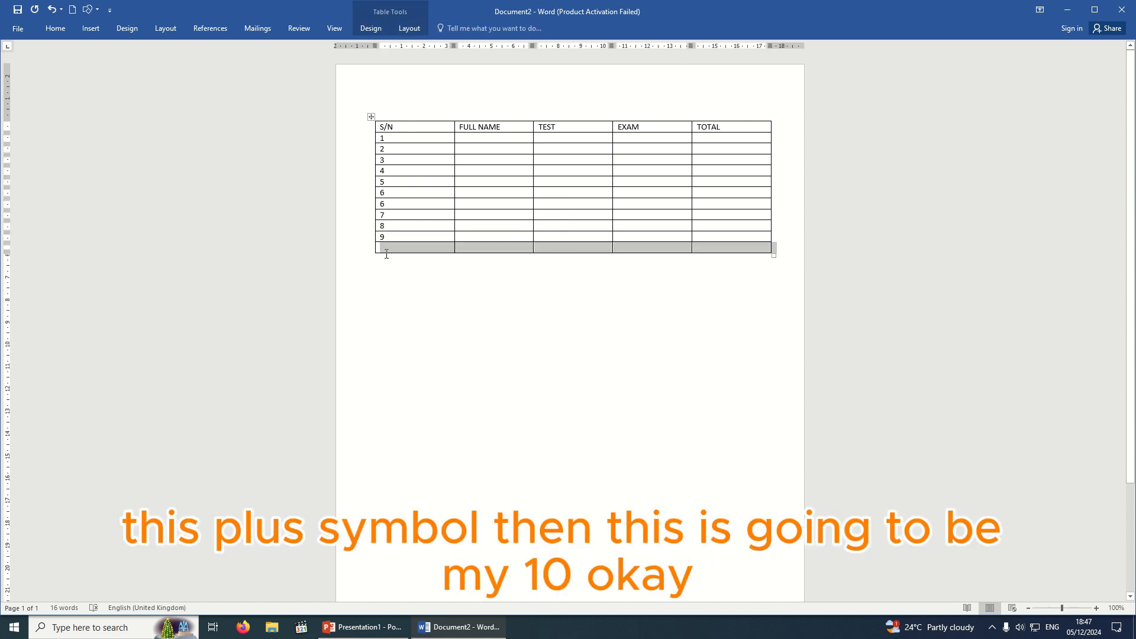
{"action": "left_click", "coordinate": [394, 250]}
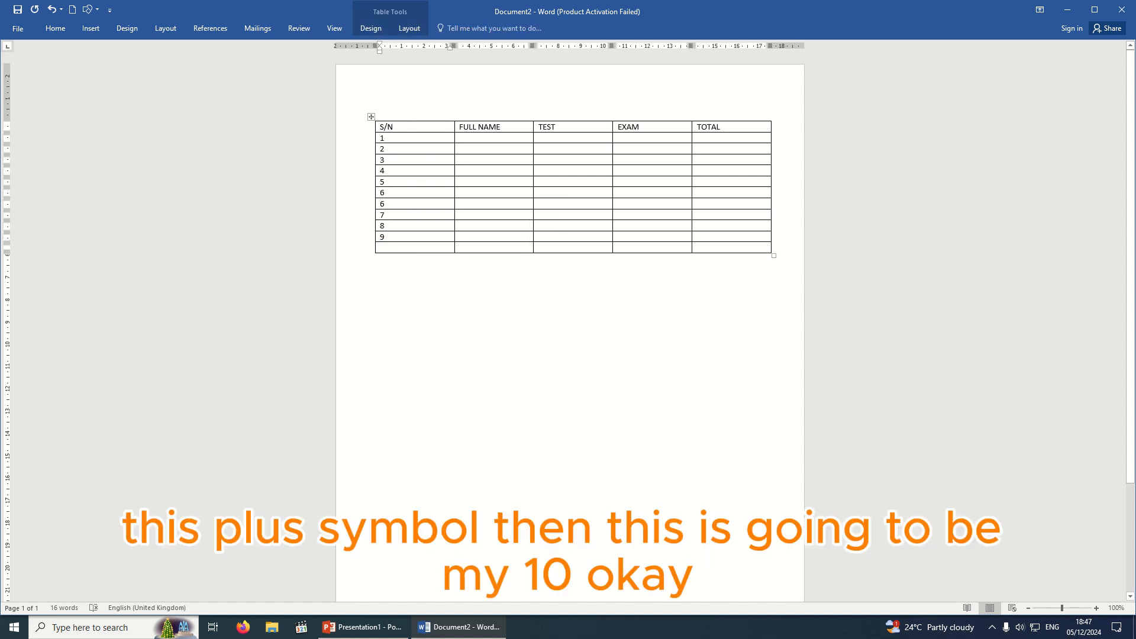
{"action": "type", "text": "10"}
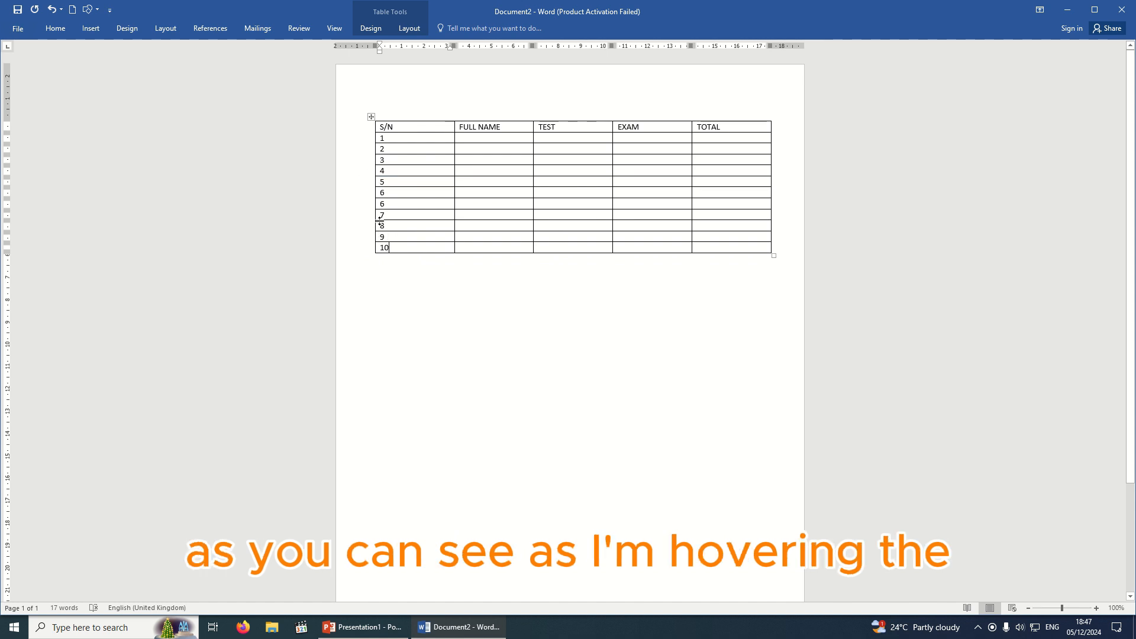
Insert an empty row between rows 5 and 6, undo it, and deselect the table.
{"action": "mouse_move", "coordinate": [370, 191]}
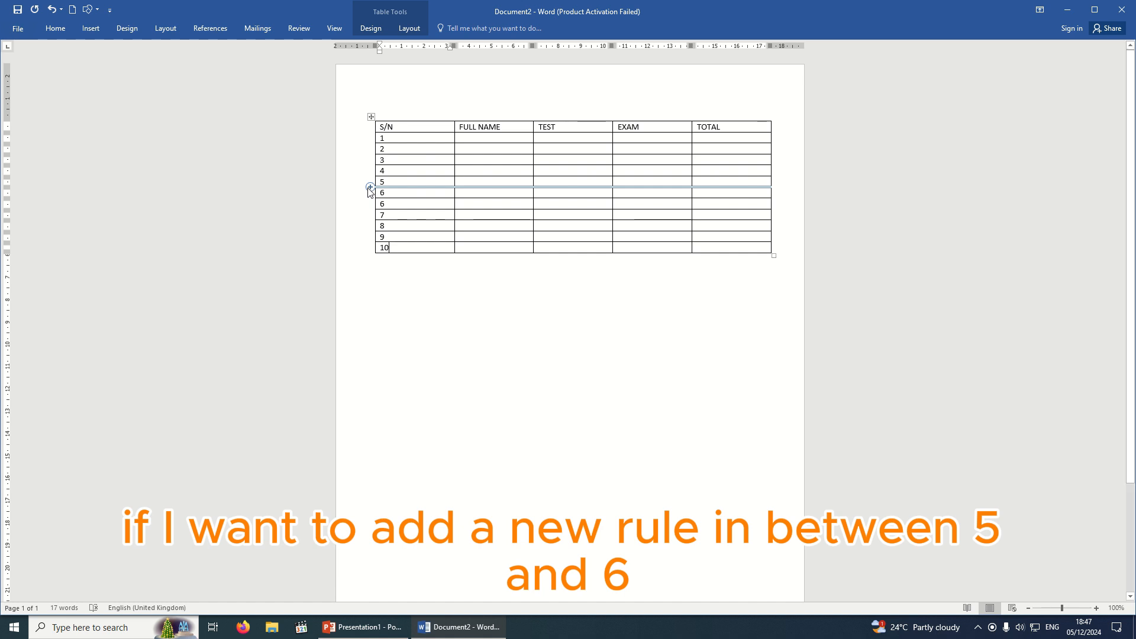
{"action": "left_click", "coordinate": [370, 188]}
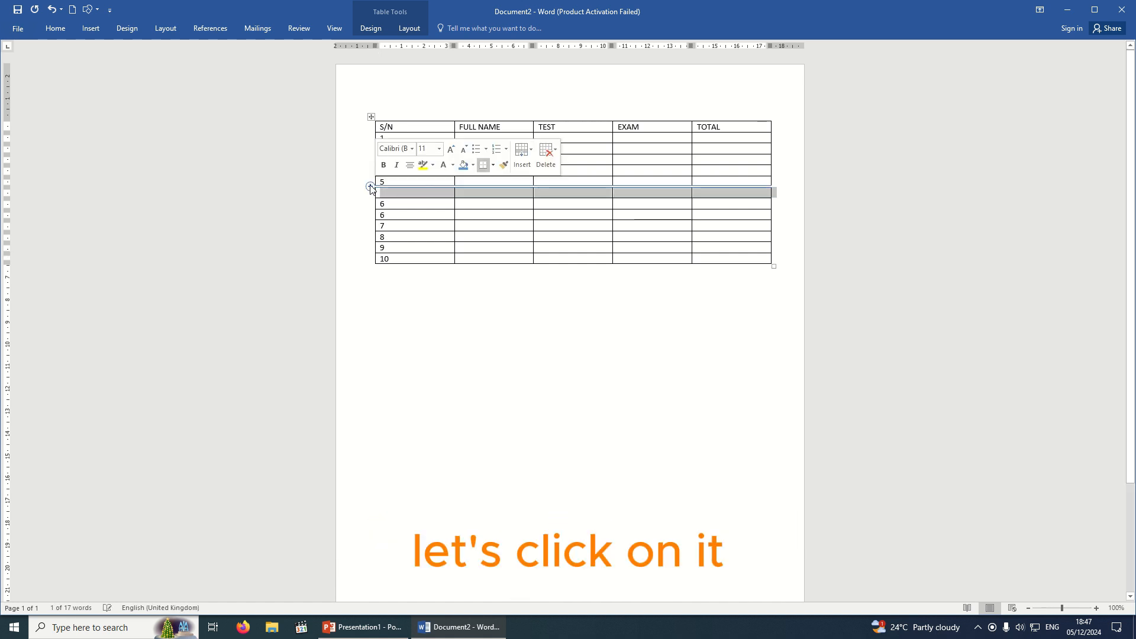
{"action": "left_click", "coordinate": [370, 187]}
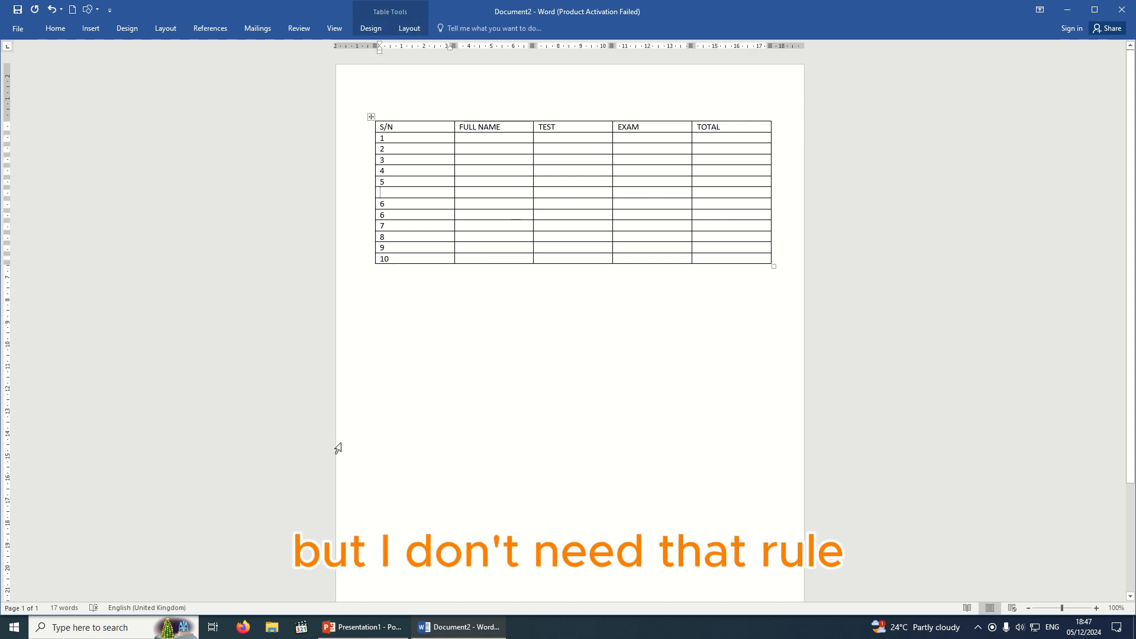
{"action": "key", "text": "ctrl+z"}
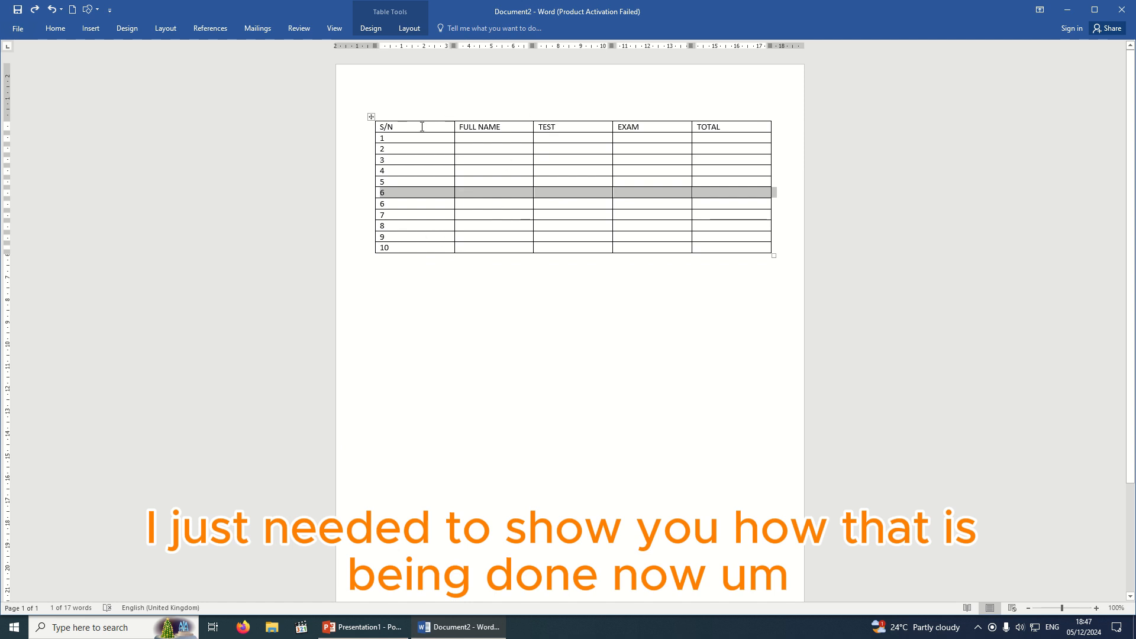
{"action": "left_click", "coordinate": [616, 182]}
{"action": "left_click", "coordinate": [609, 274]}
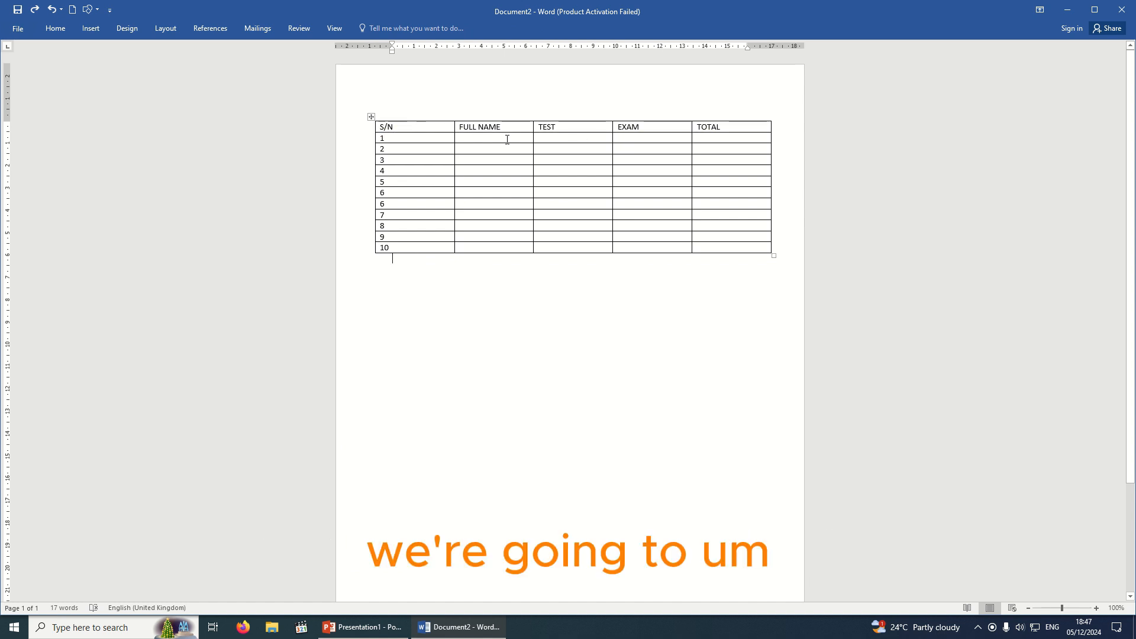
Make the S/N, FULL NAME, TEST, EXAM, TOTAL header row bold at font size 18.
{"action": "mouse_move", "coordinate": [368, 134]}
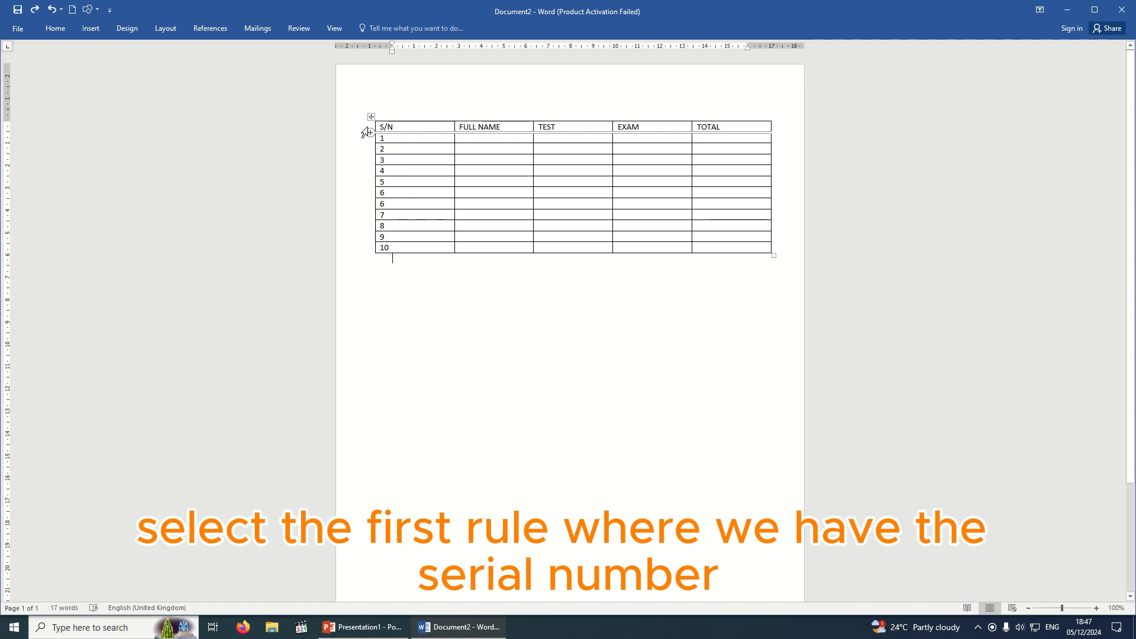
{"action": "left_click", "coordinate": [365, 131]}
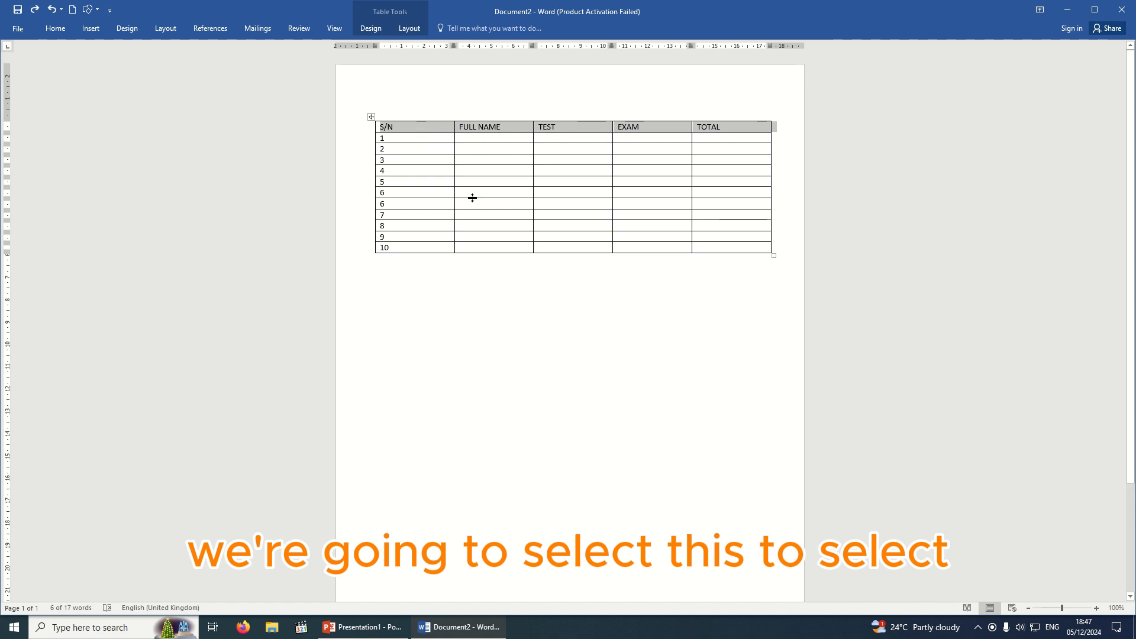
{"action": "left_click", "coordinate": [489, 296]}
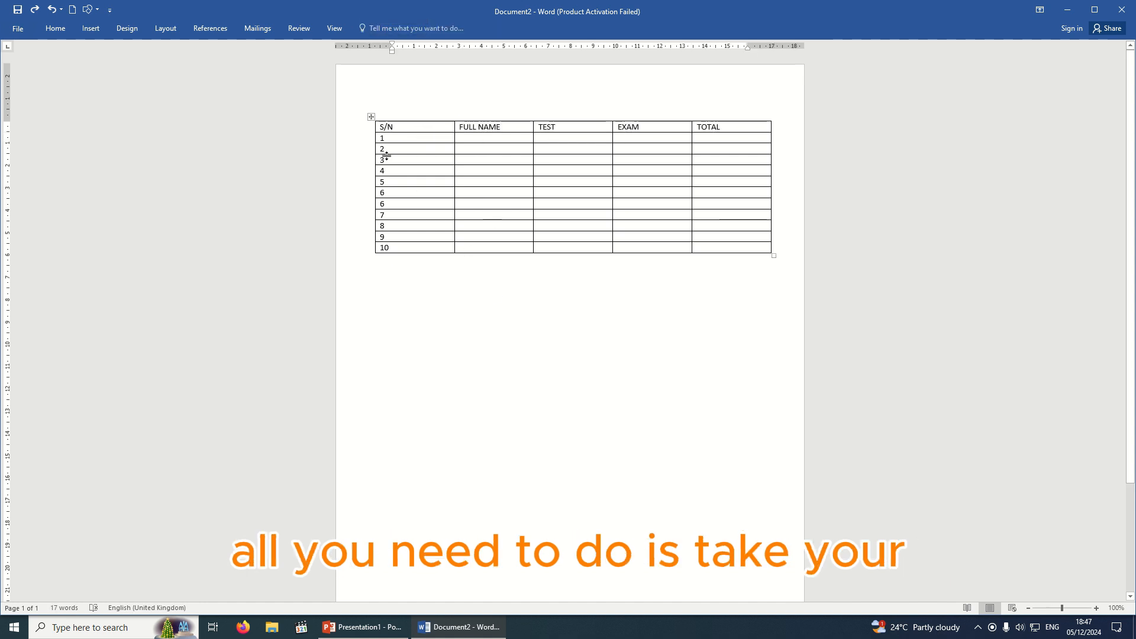
{"action": "left_click", "coordinate": [368, 128]}
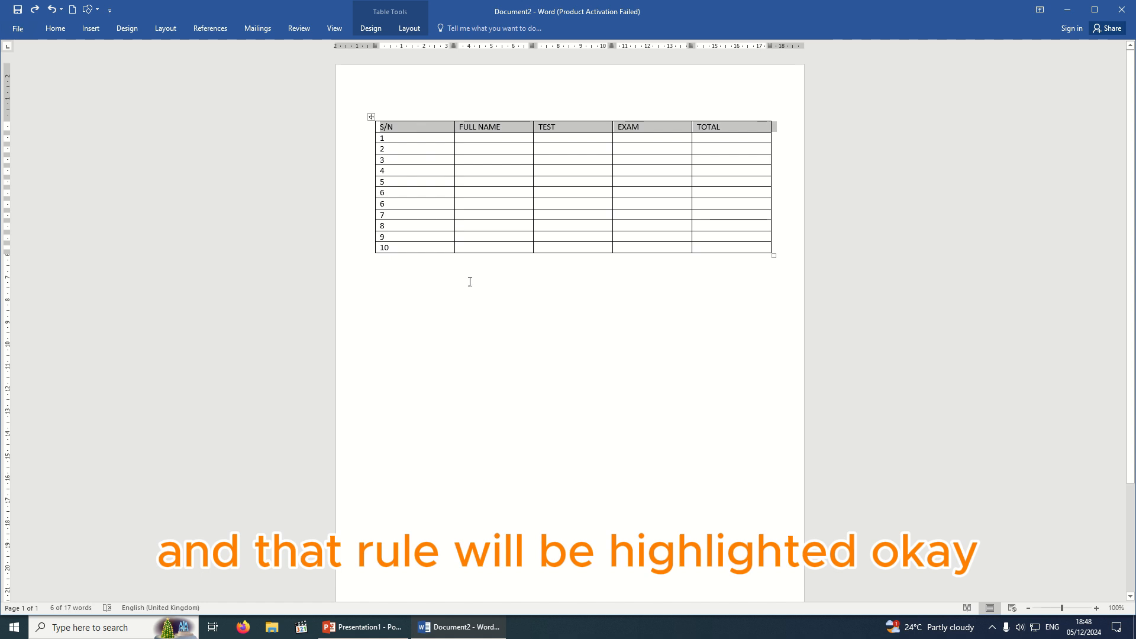
{"action": "left_click", "coordinate": [55, 32]}
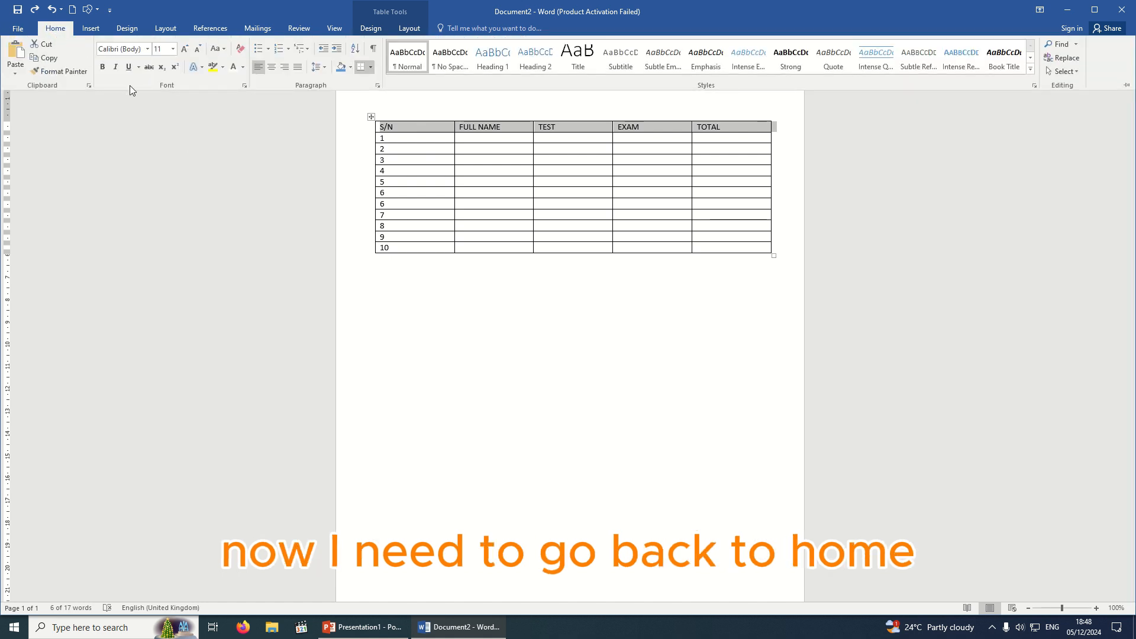
{"action": "left_click", "coordinate": [103, 67]}
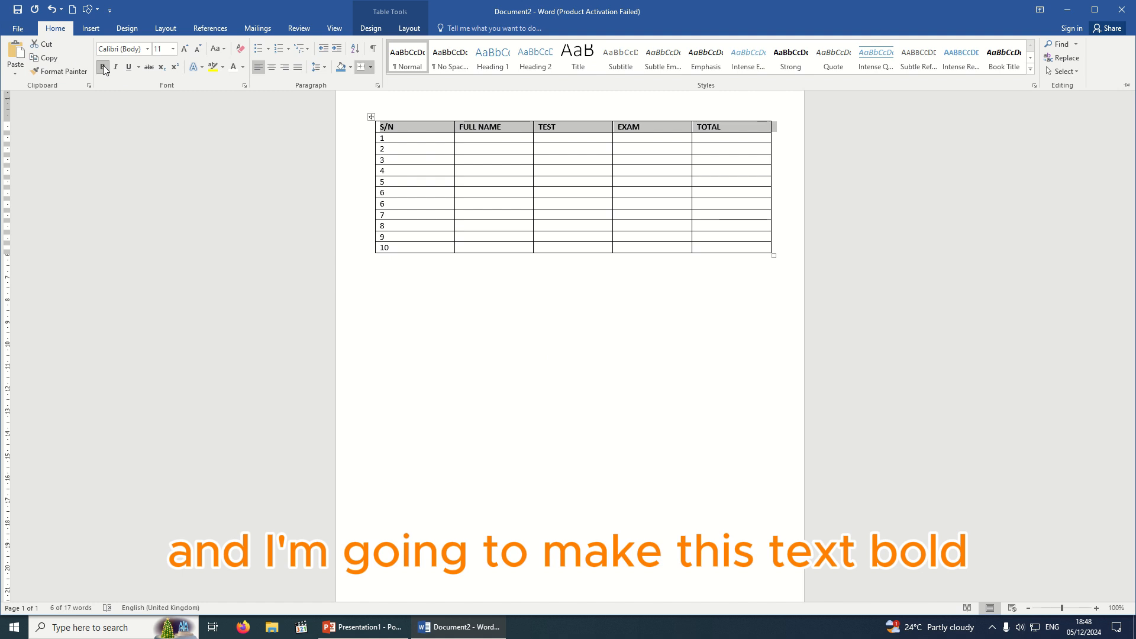
{"action": "left_click", "coordinate": [173, 48]}
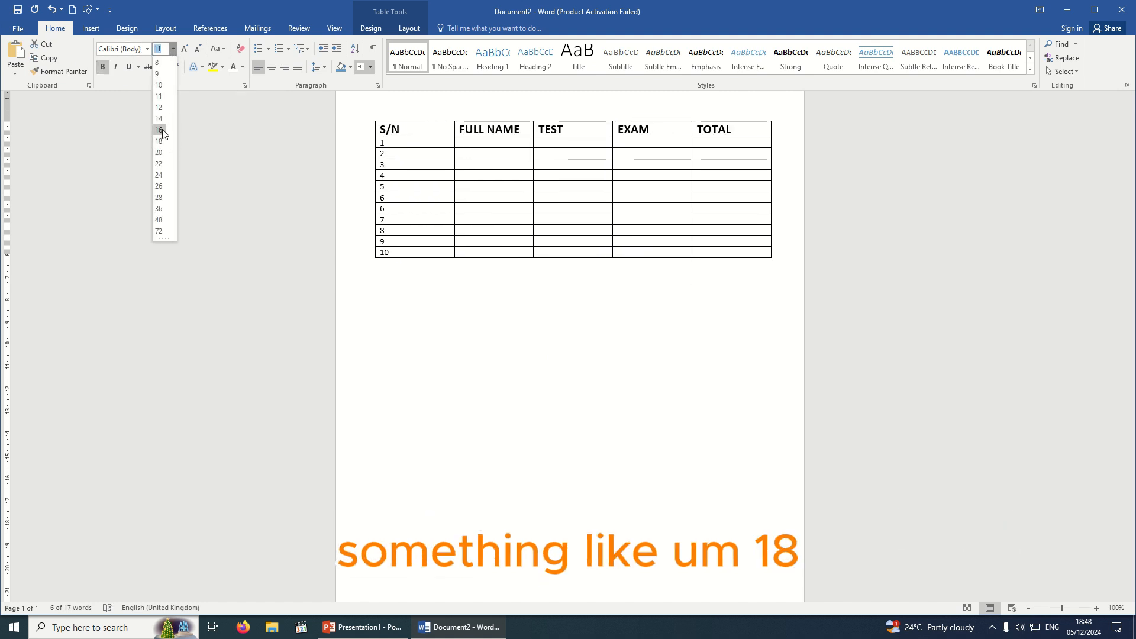
{"action": "left_click", "coordinate": [158, 141]}
{"action": "key", "text": "ctrl+F1"}
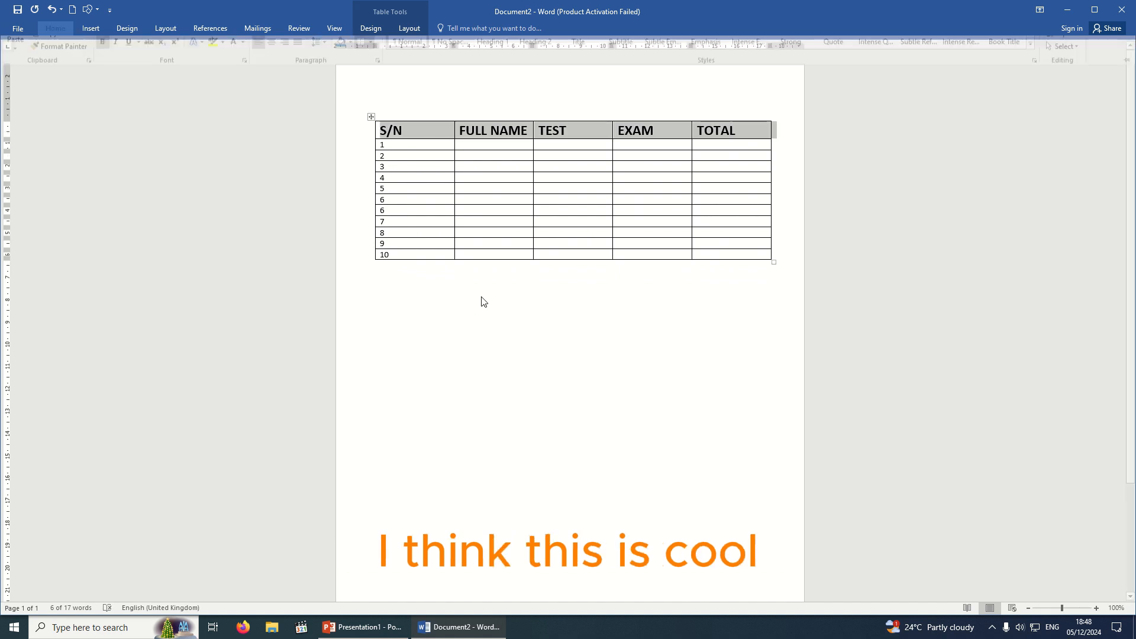
{"action": "left_click", "coordinate": [474, 145]}
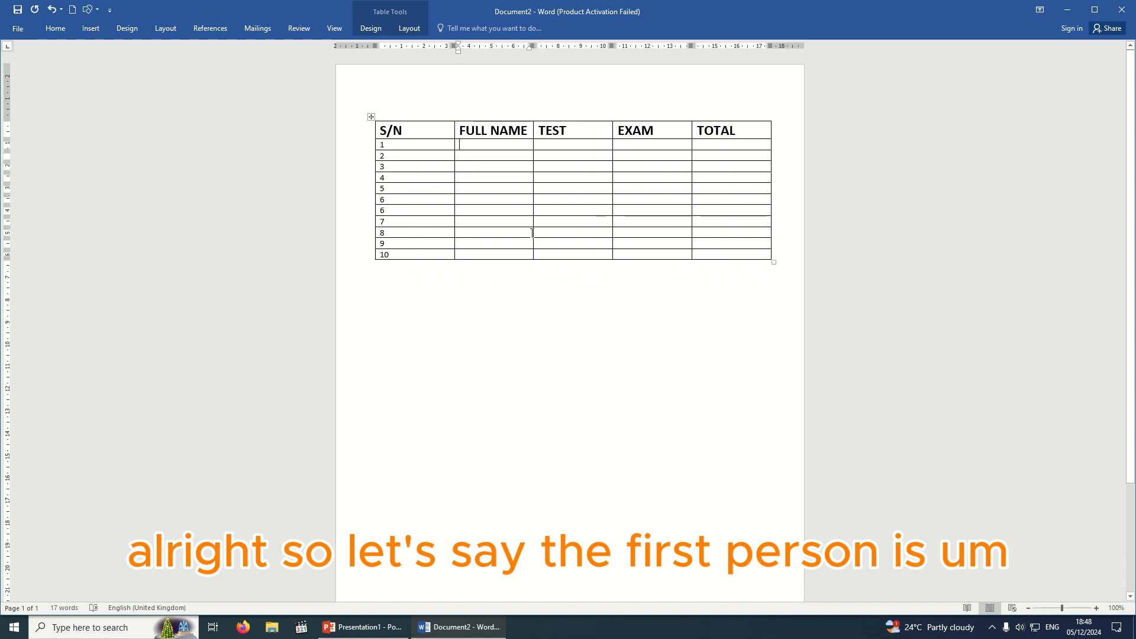
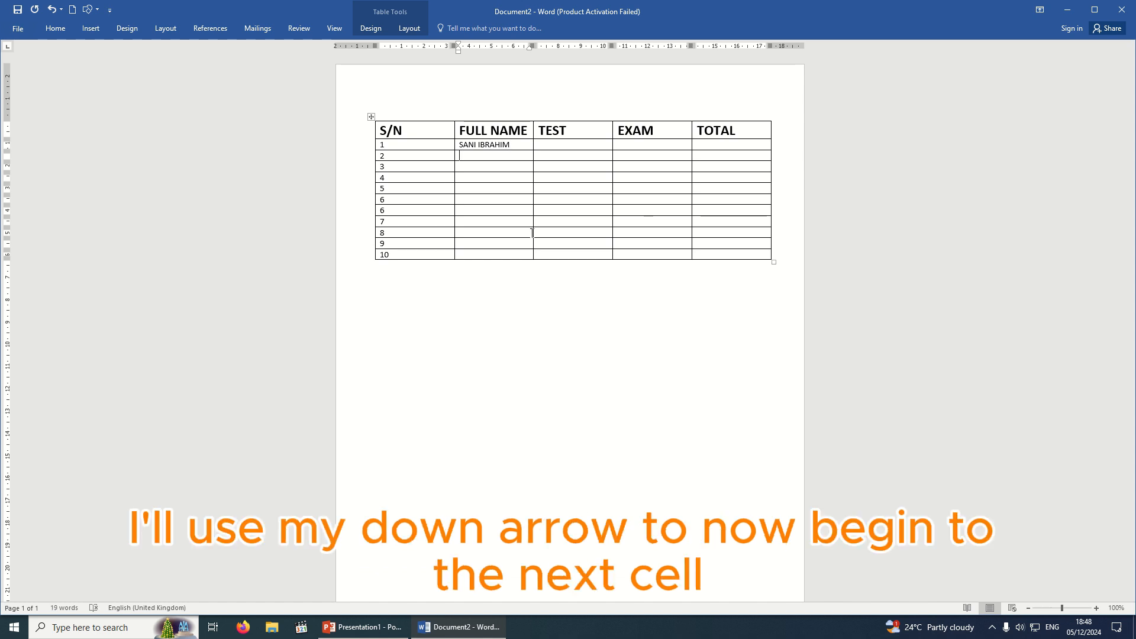
Type student full names into the FULL NAME cells of the first rows, moving down with the arrow key.
{"action": "key", "text": "Down"}
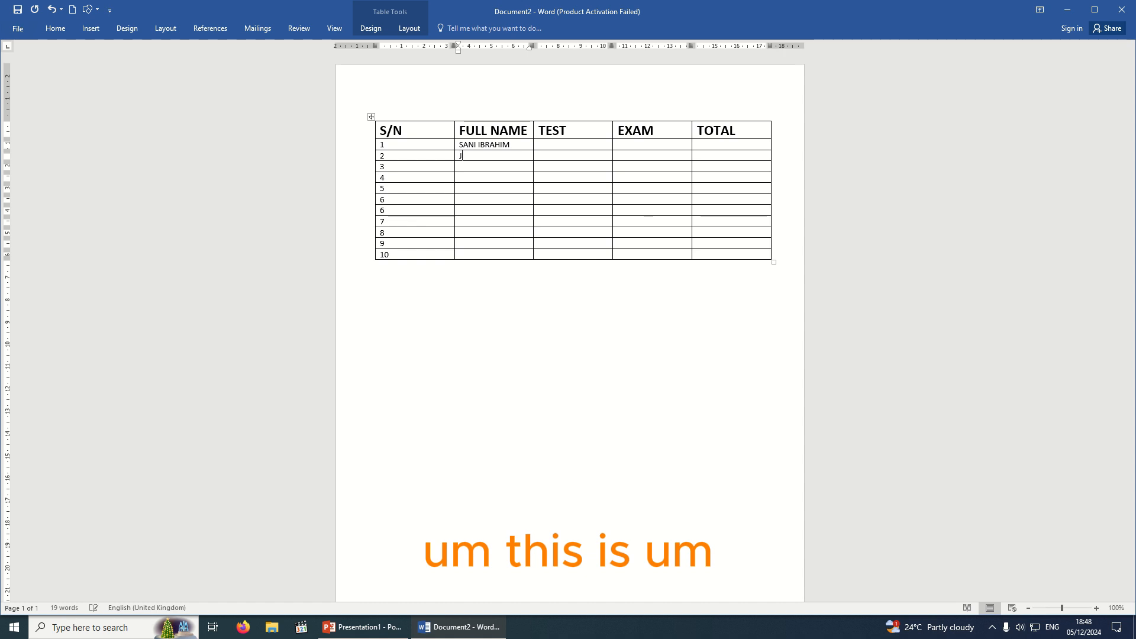
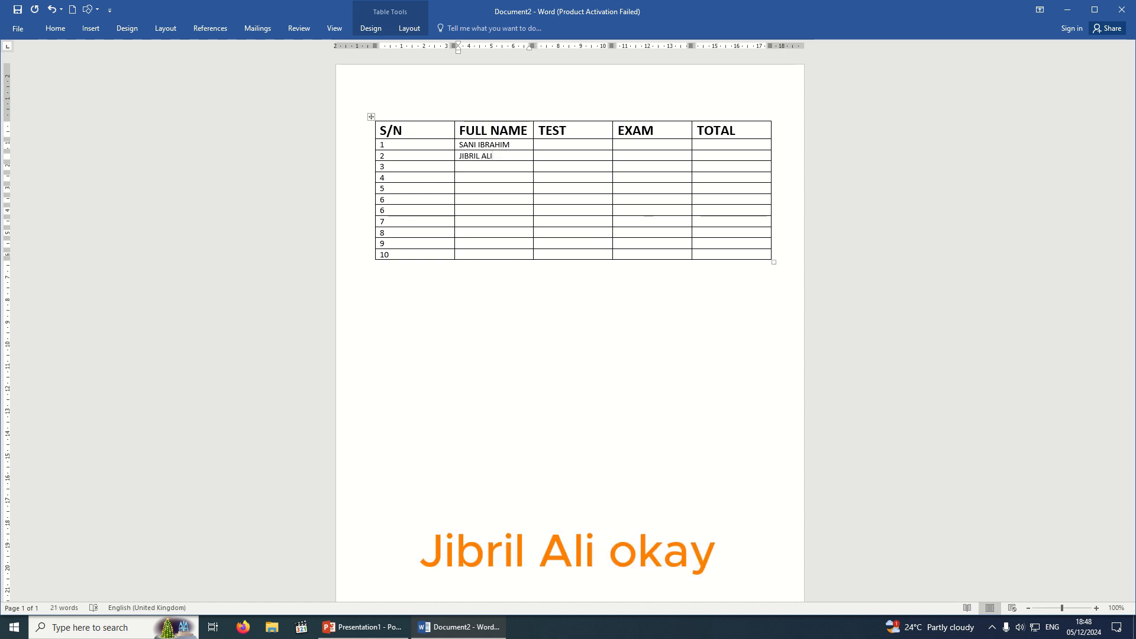
{"action": "key", "text": "Down"}
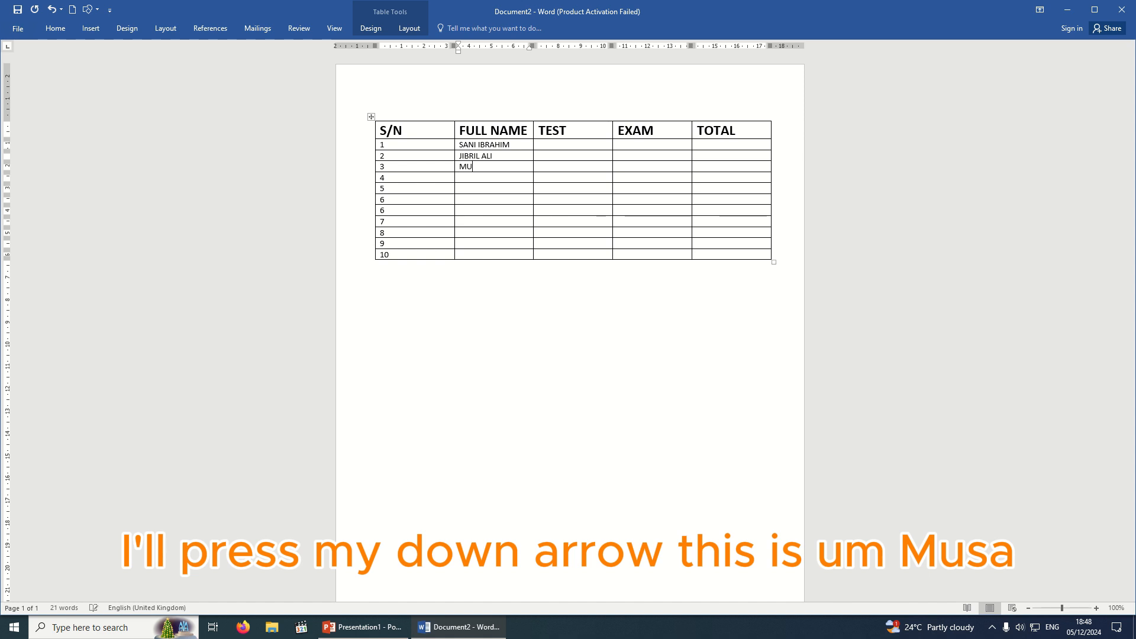
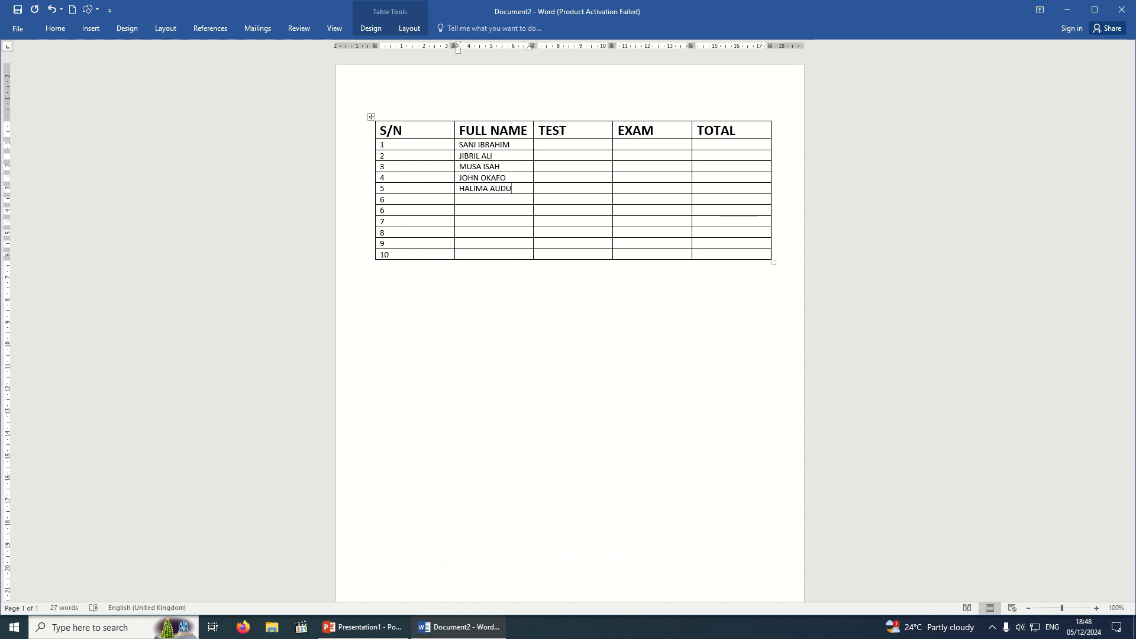
{"action": "key", "text": "Down"}
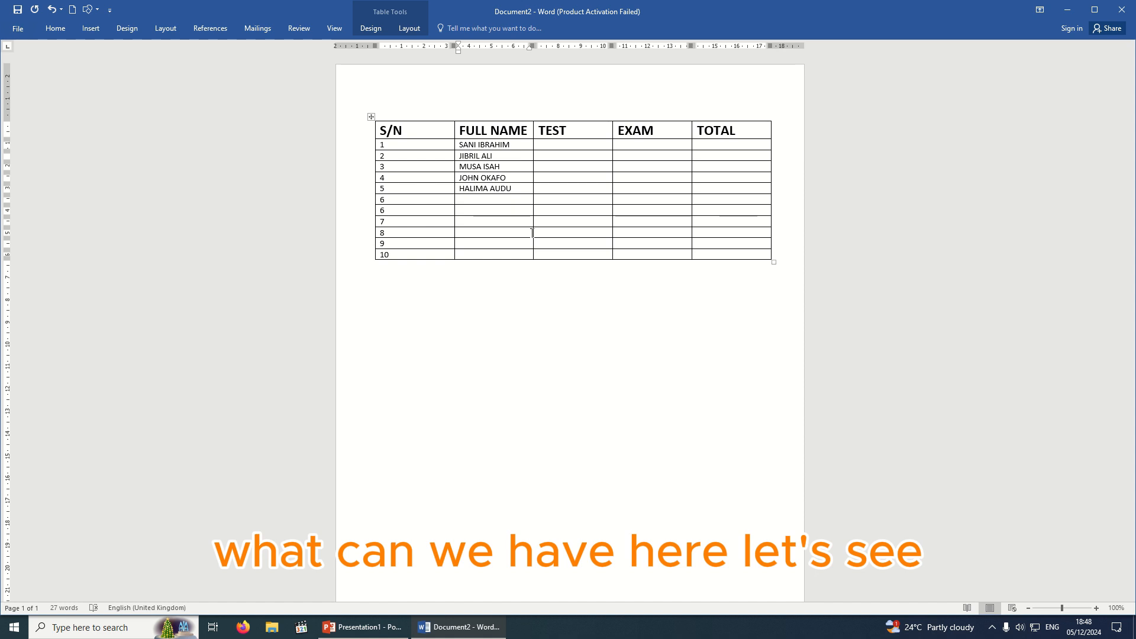
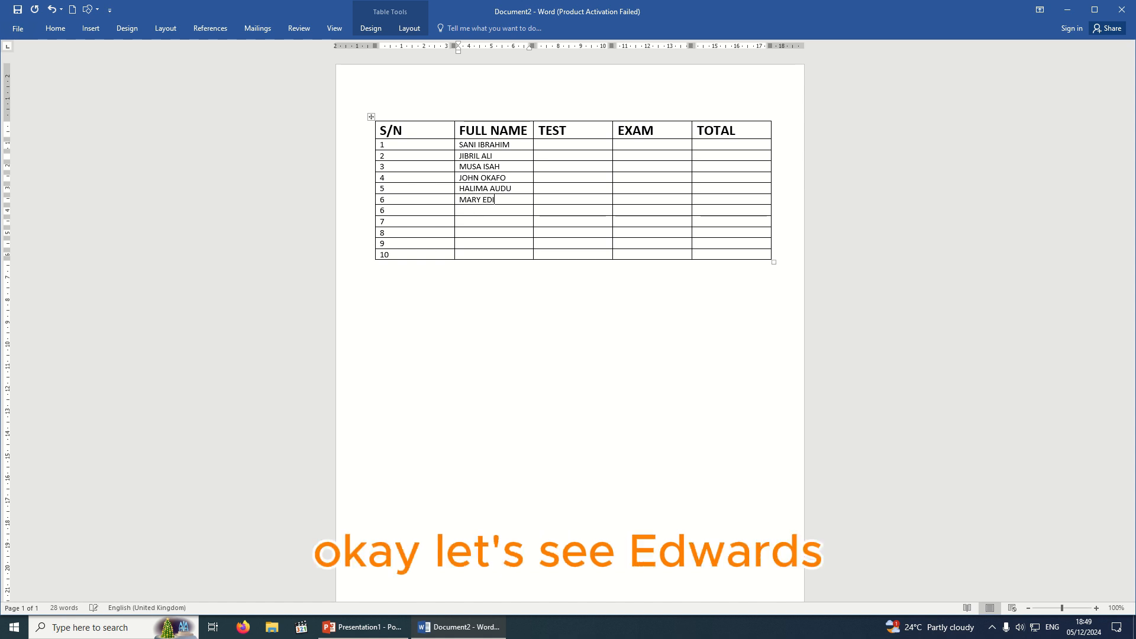
Type the remaining student full names into the FULL NAME cells through row 8, starting row 9.
{"action": "key", "text": "Down"}
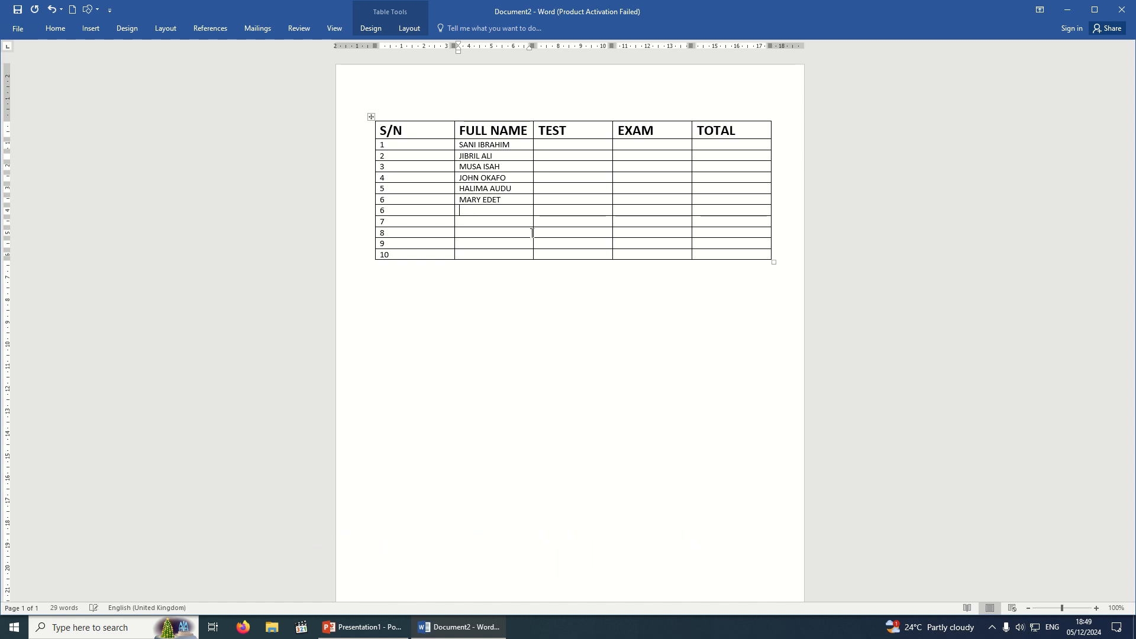
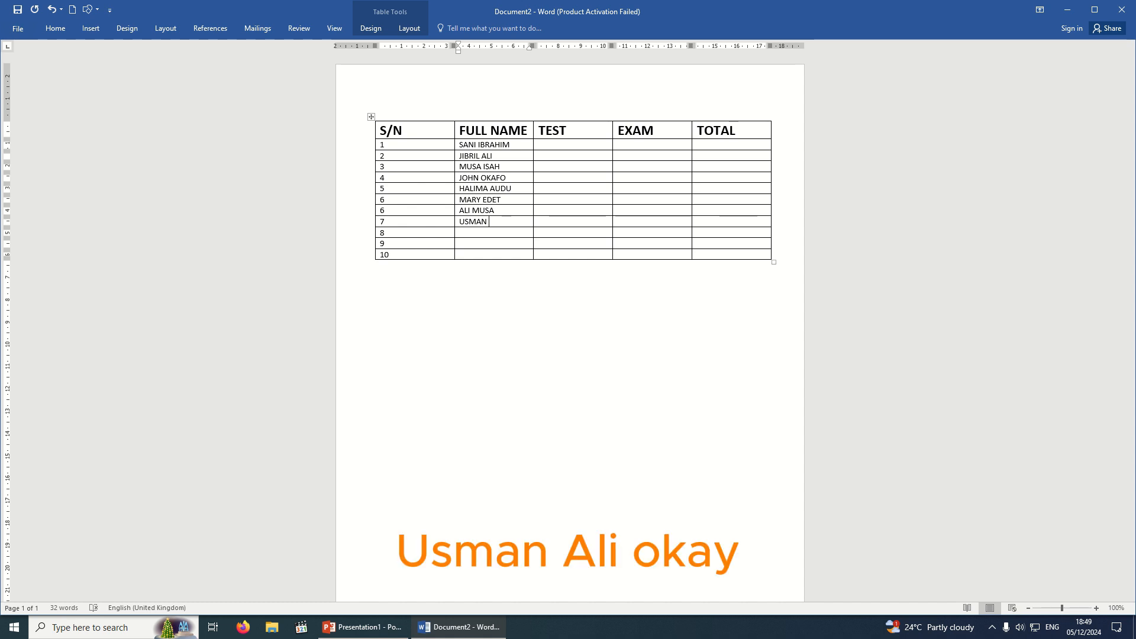
{"action": "left_click", "coordinate": [520, 231]}
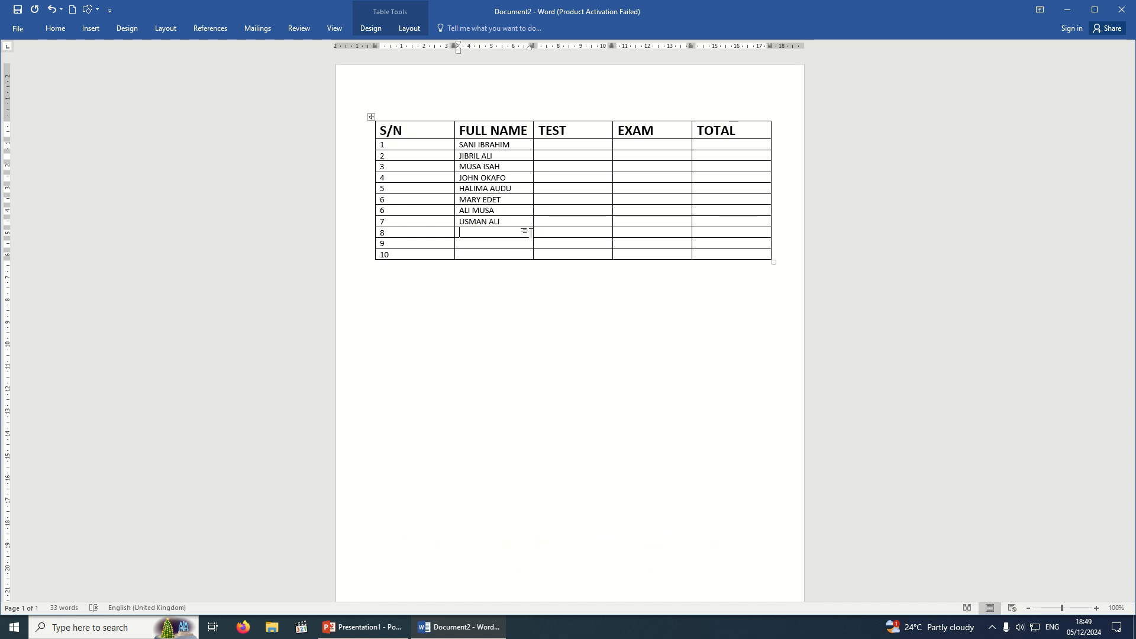
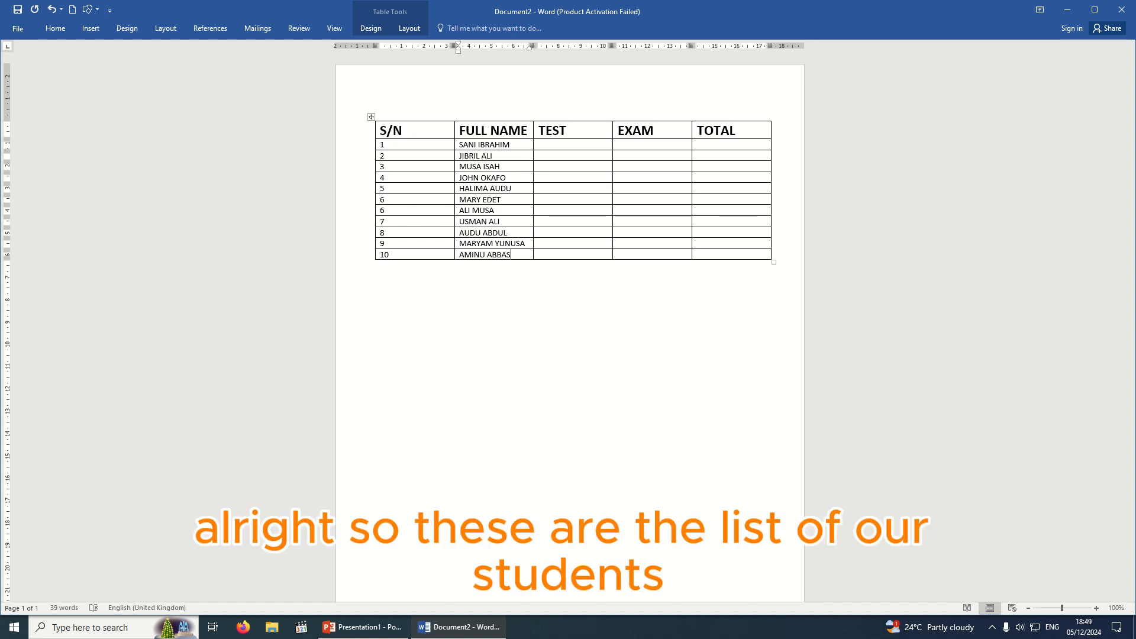
Enter TEST scores 5, 7, 3, 9 and 5 for the first five students.
{"action": "left_click", "coordinate": [567, 144]}
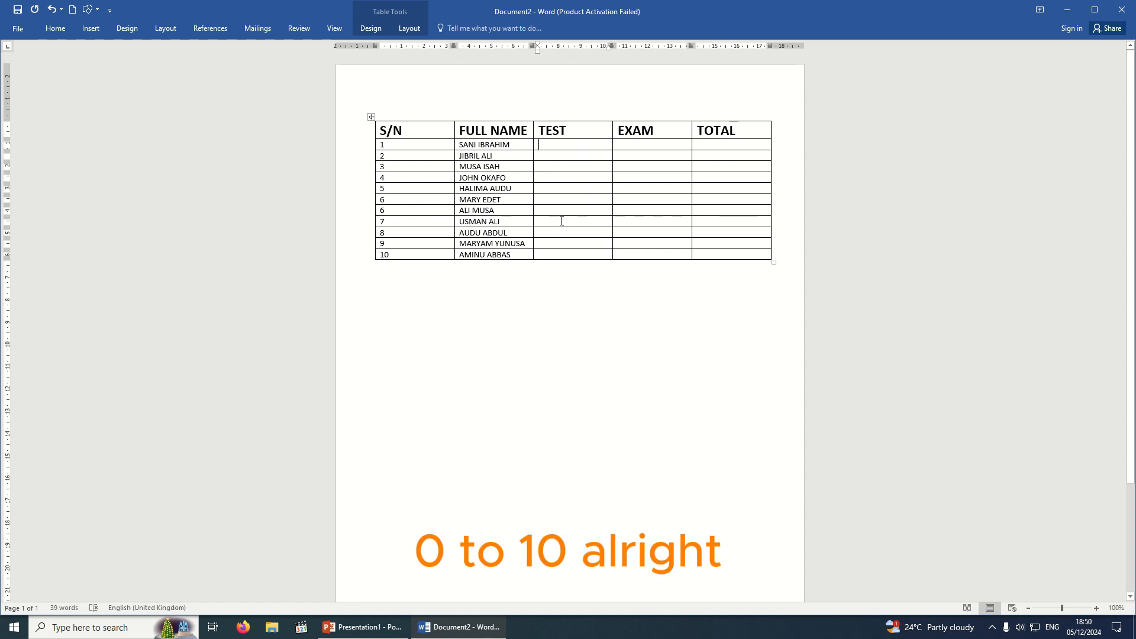
{"action": "type", "text": "5"}
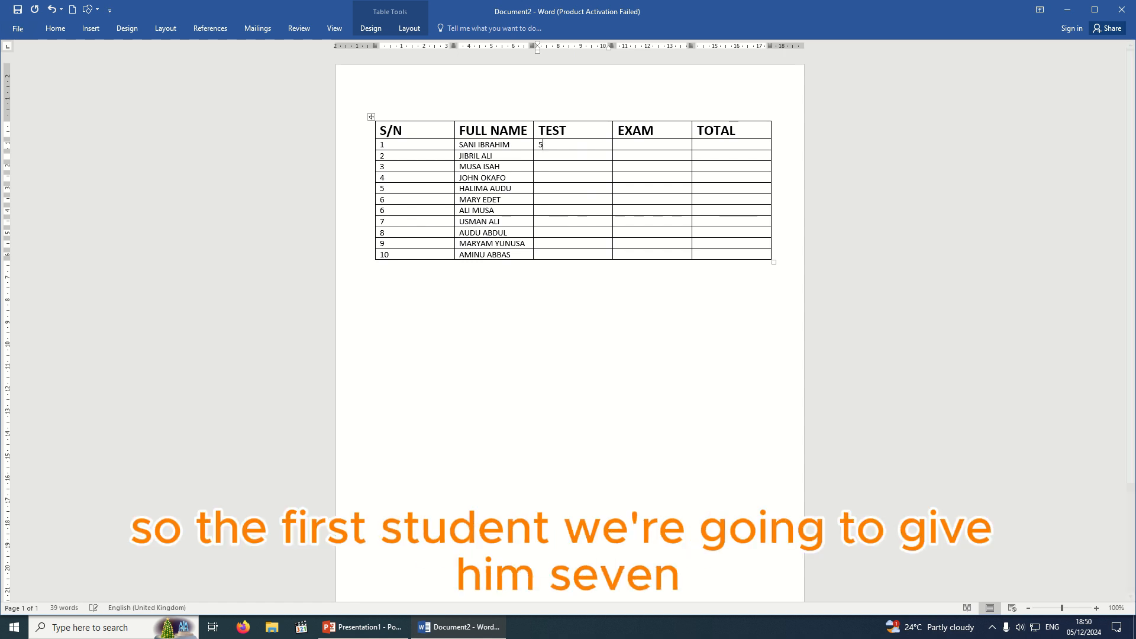
{"action": "key", "text": "Down"}
{"action": "type", "text": "7"}
{"action": "key", "text": "Down"}
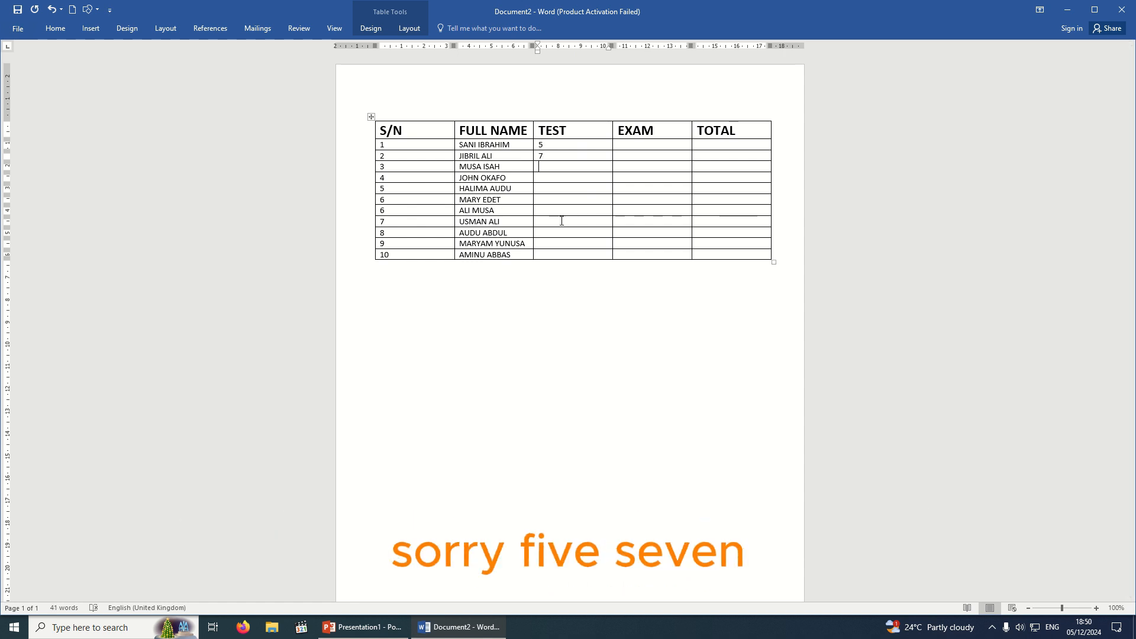
{"action": "type", "text": "3"}
{"action": "key", "text": "Down"}
{"action": "type", "text": "9"}
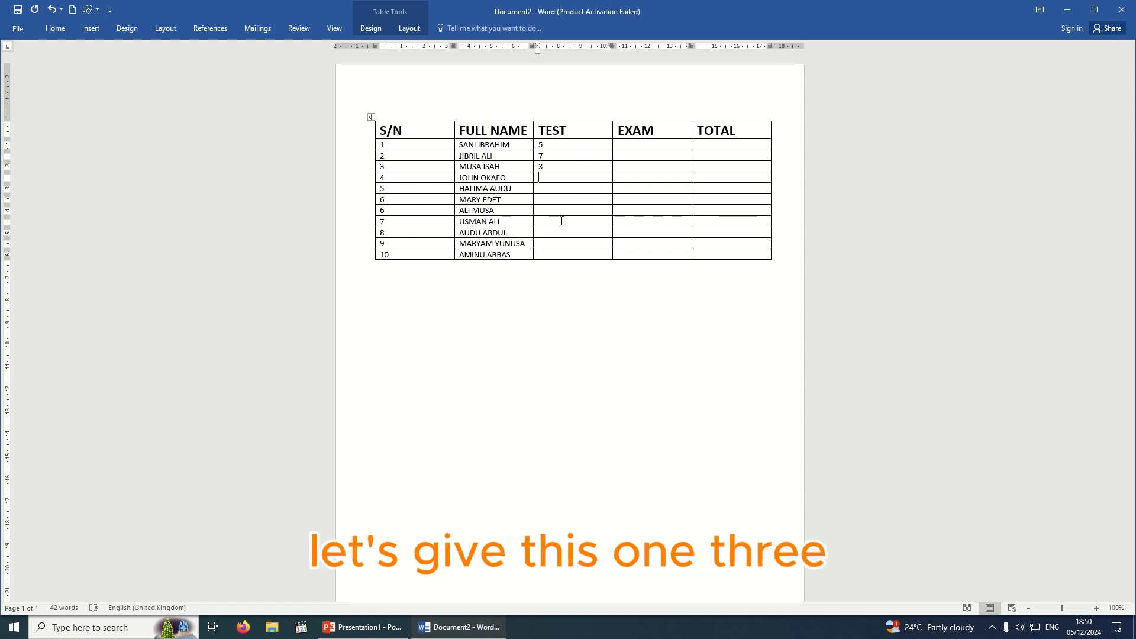
{"action": "key", "text": "Down"}
{"action": "type", "text": "5"}
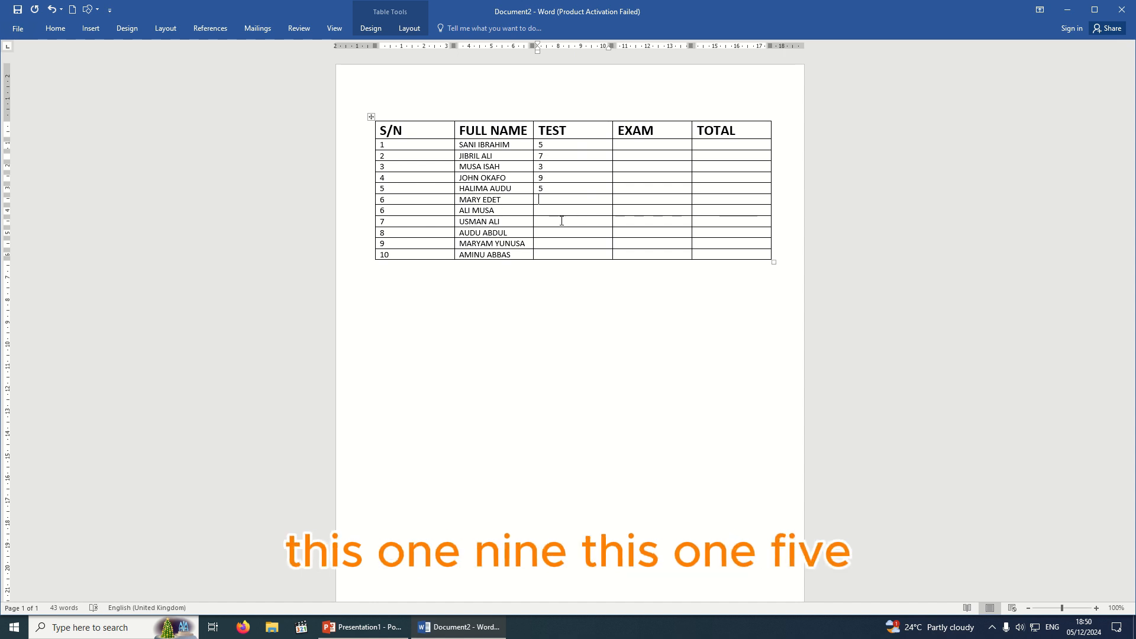
Enter the remaining TEST scores 2, 7, 8, 5, 9 and 10 down to the last student.
{"action": "key", "text": "Down"}
{"action": "type", "text": "2"}
{"action": "key", "text": "Down"}
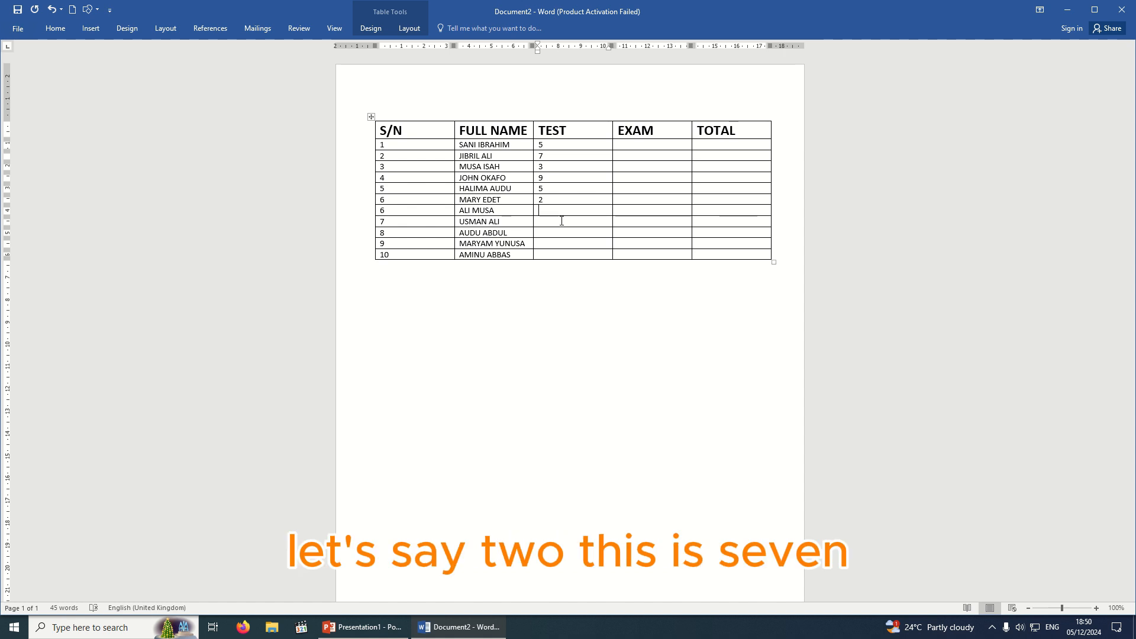
{"action": "type", "text": "7"}
{"action": "key", "text": "Down"}
{"action": "type", "text": "8"}
{"action": "key", "text": "Down"}
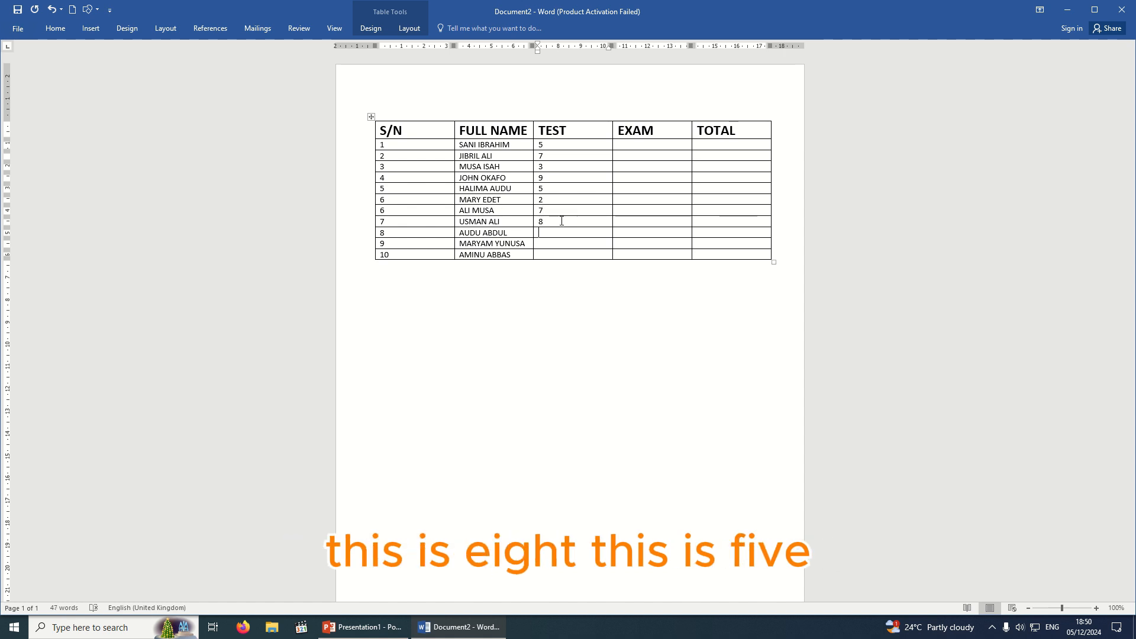
{"action": "type", "text": "5"}
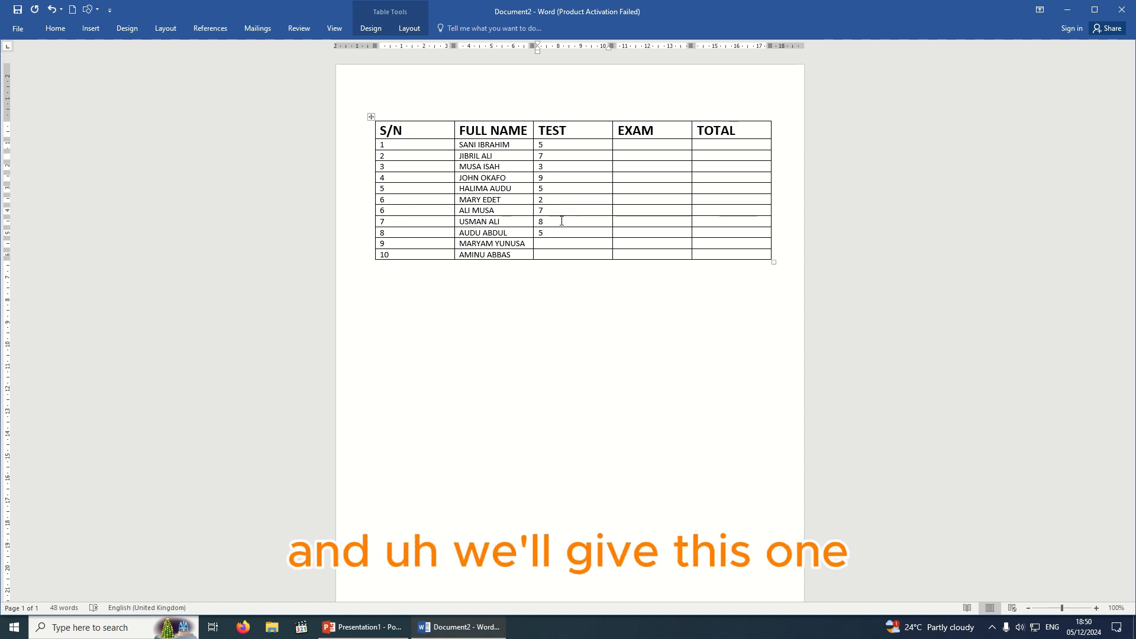
{"action": "type", "text": "9"}
{"action": "key", "text": "Down"}
{"action": "type", "text": "10"}
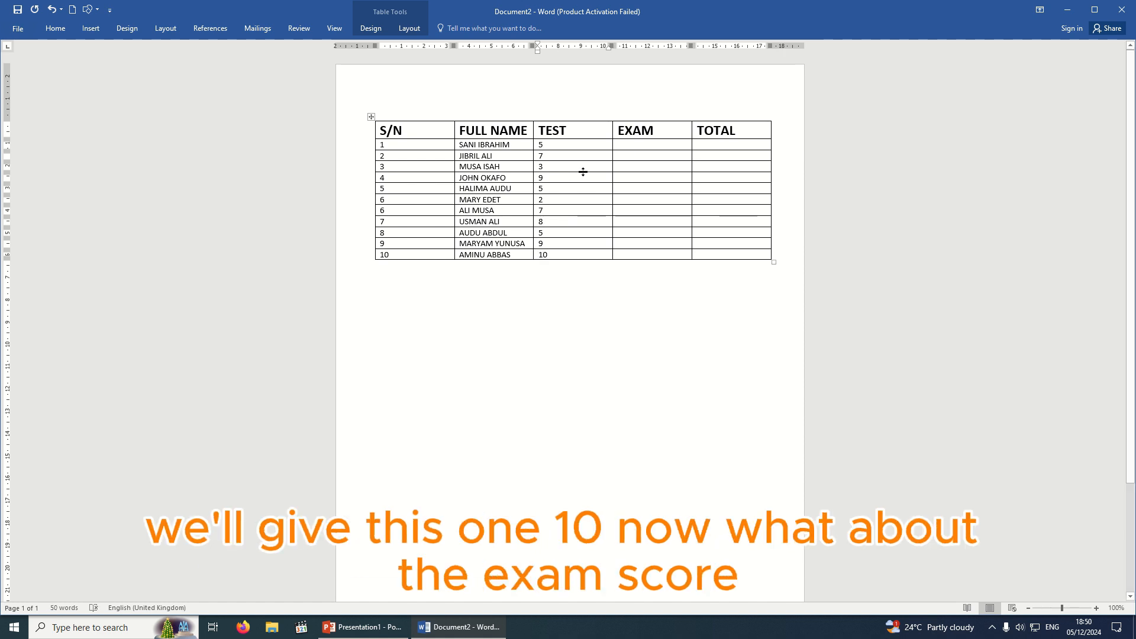
Enter EXAM marks for the first rows, starting with 40, then 54, 16 and 46.
{"action": "left_click", "coordinate": [646, 144]}
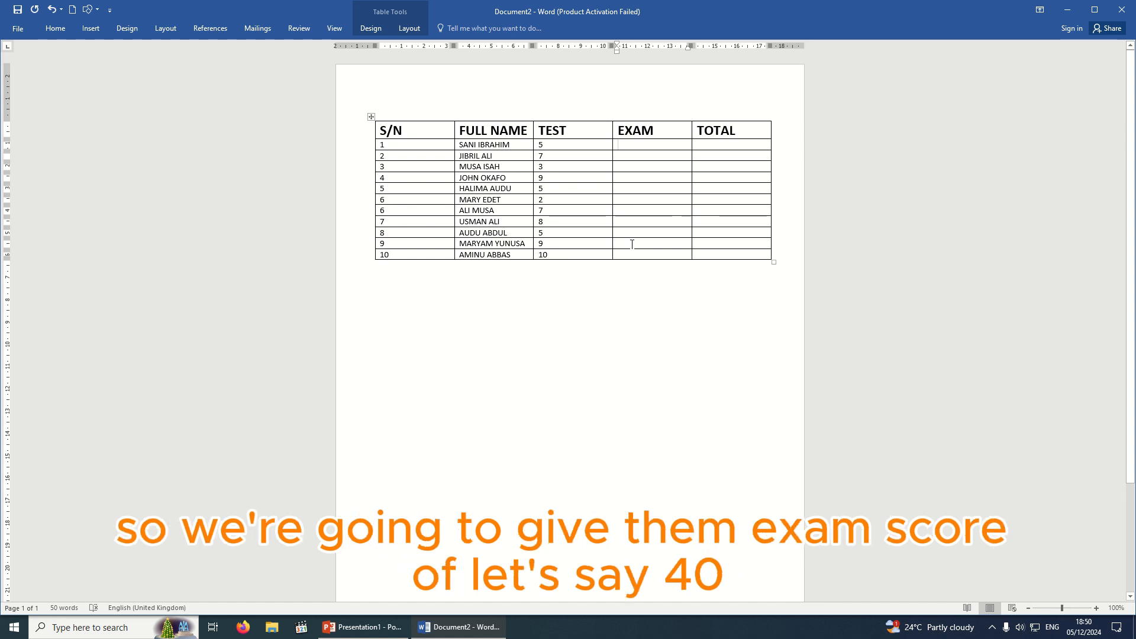
{"action": "type", "text": "40 "}
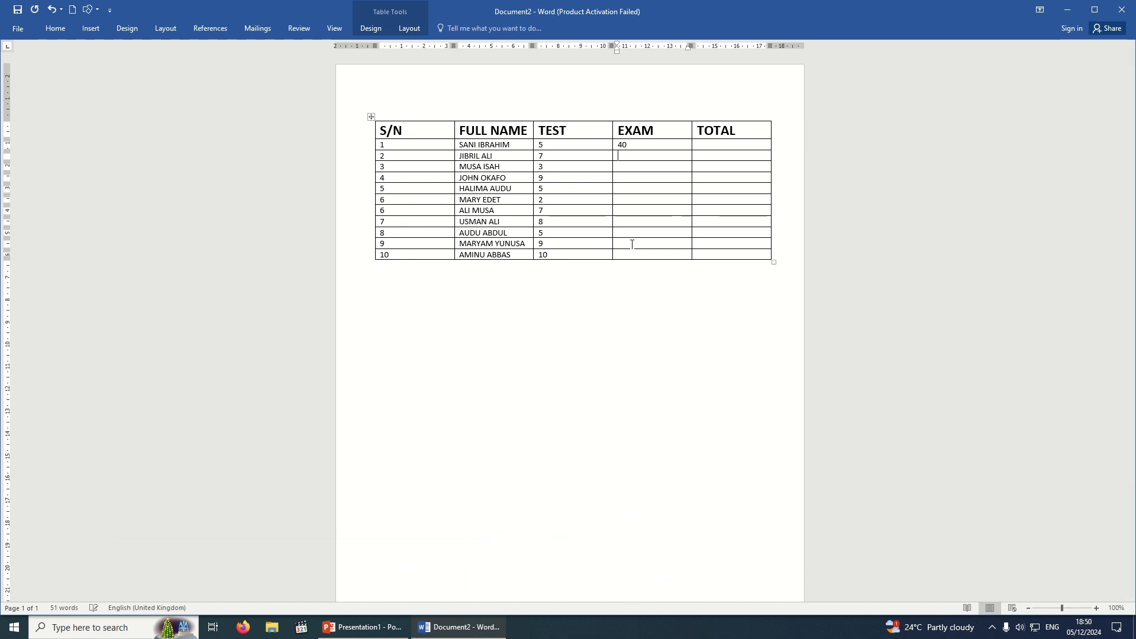
{"action": "type", "text": "56 23"}
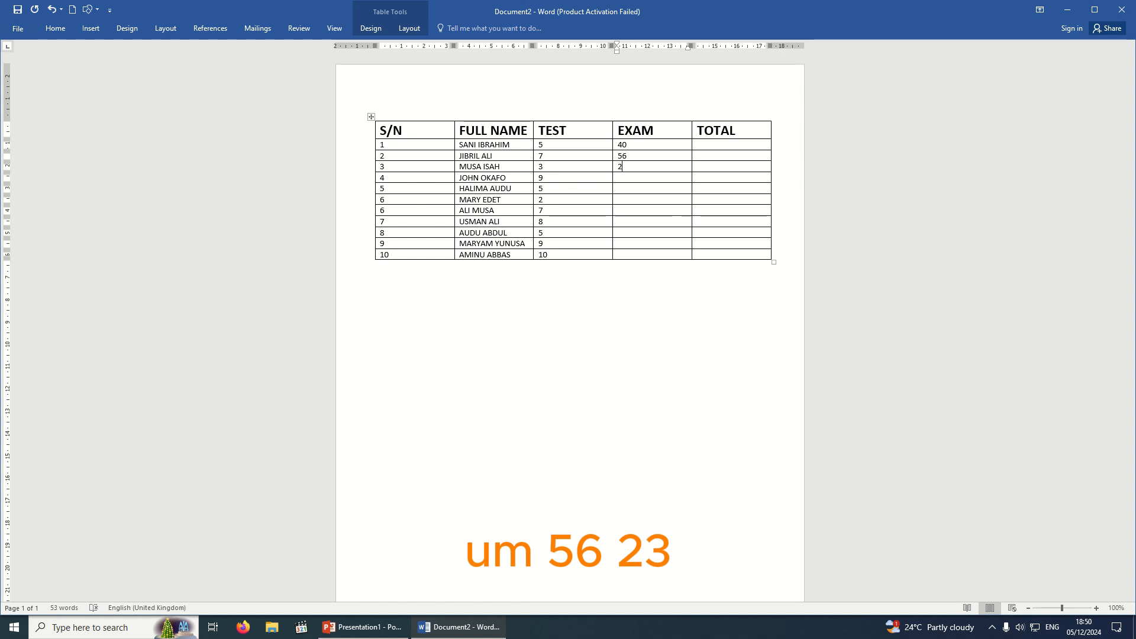
{"action": "key", "text": "Down"}
{"action": "type", "text": "54"}
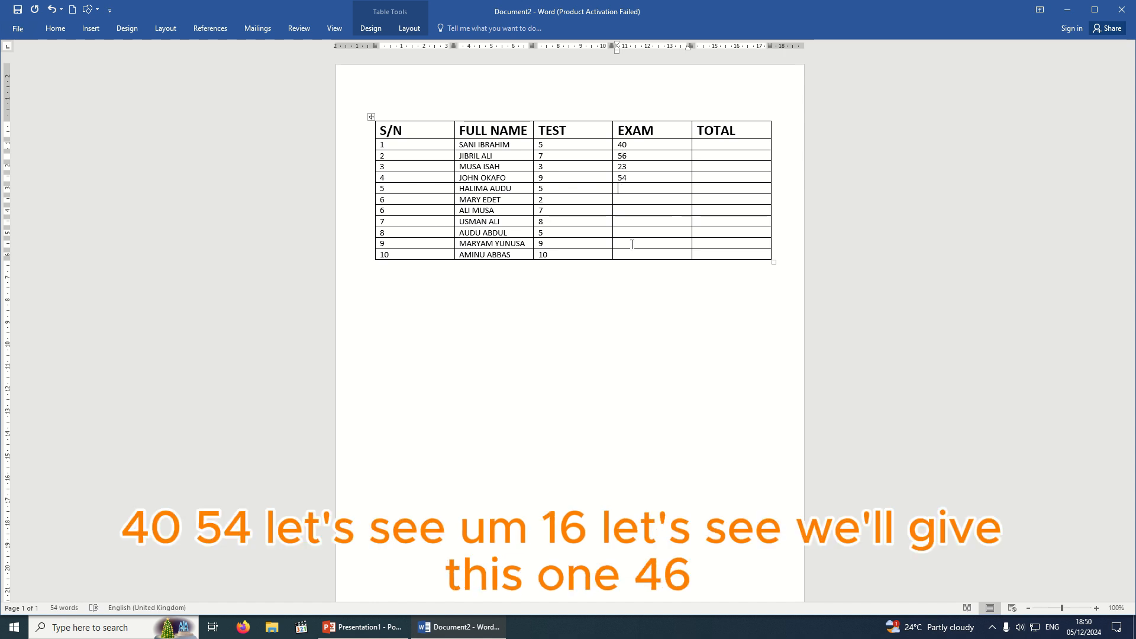
{"action": "key", "text": "Down"}
{"action": "type", "text": "16"}
{"action": "key", "text": "Down"}
{"action": "type", "text": "46"}
Enter the remaining EXAM marks, including 35 and 27, correcting typos and ending with 29.
{"action": "key", "text": "Down"}
{"action": "type", "text": "3"}
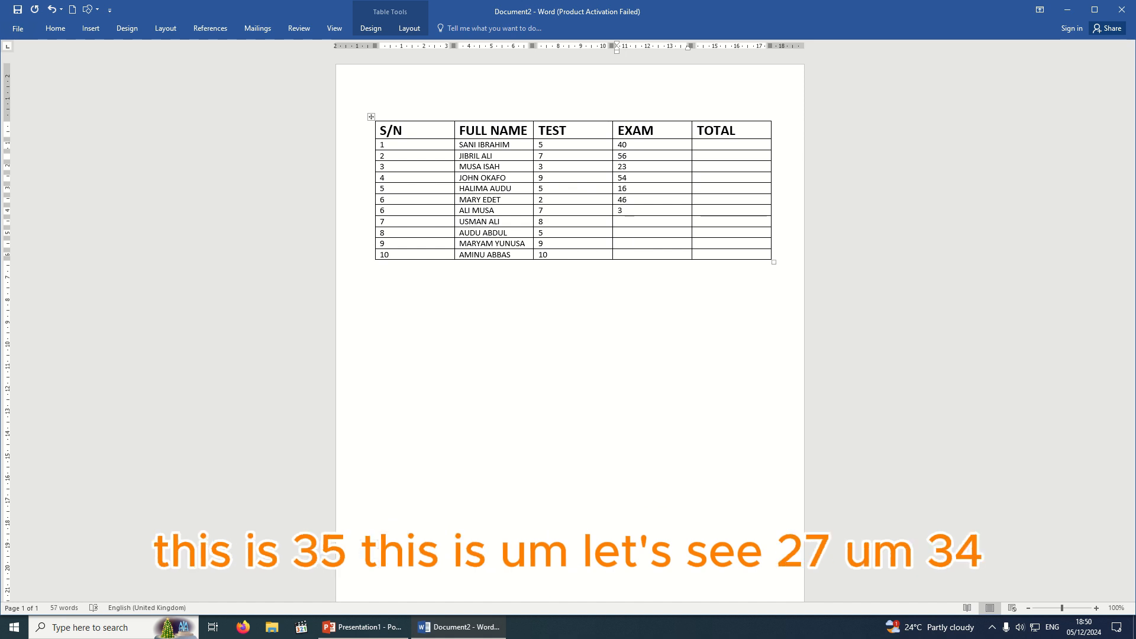
{"action": "type", "text": "5"}
{"action": "key", "text": "Down"}
{"action": "type", "text": "27"}
{"action": "key", "text": "Down"}
{"action": "type", "text": "34"}
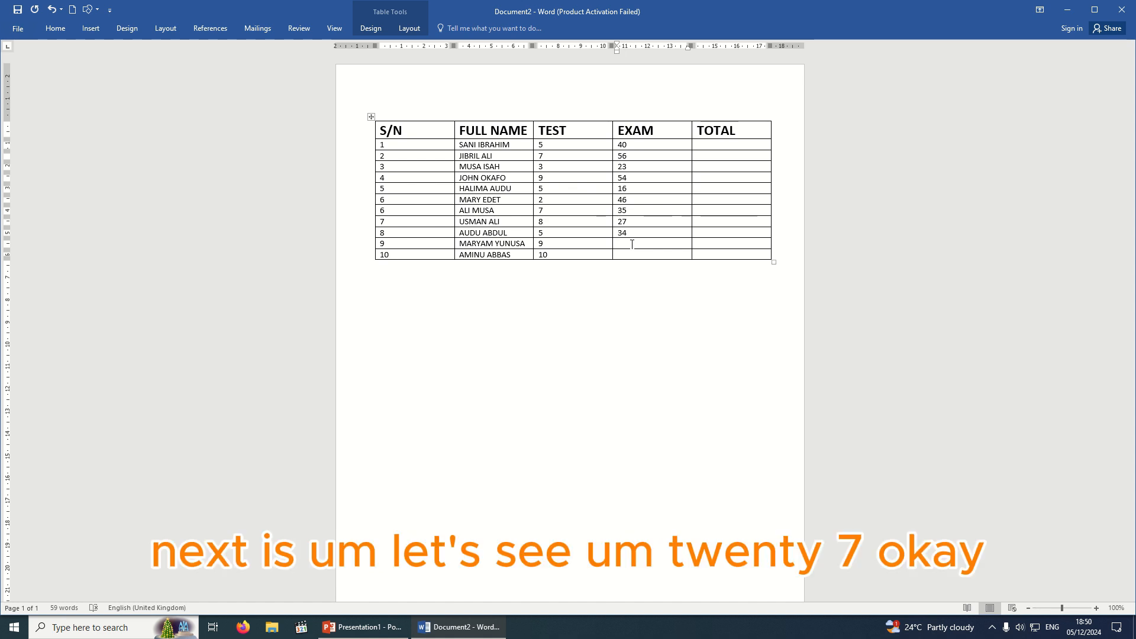
{"action": "type", "text": "27"}
{"action": "key", "text": "BackSpace"}
{"action": "type", "text": "8"}
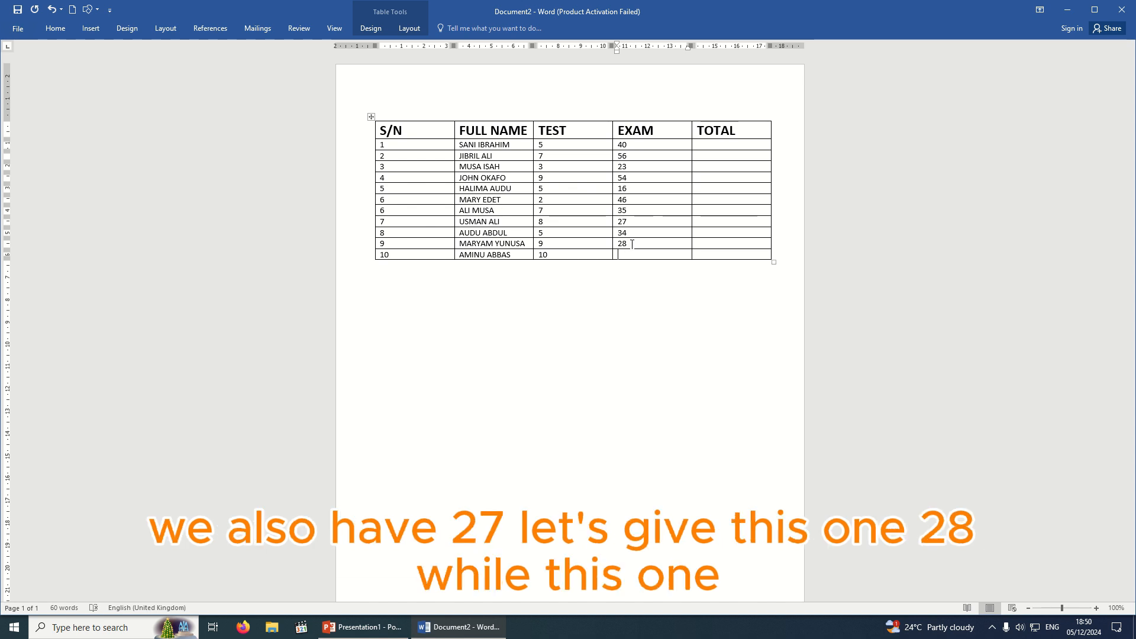
{"action": "type", "text": "2"}
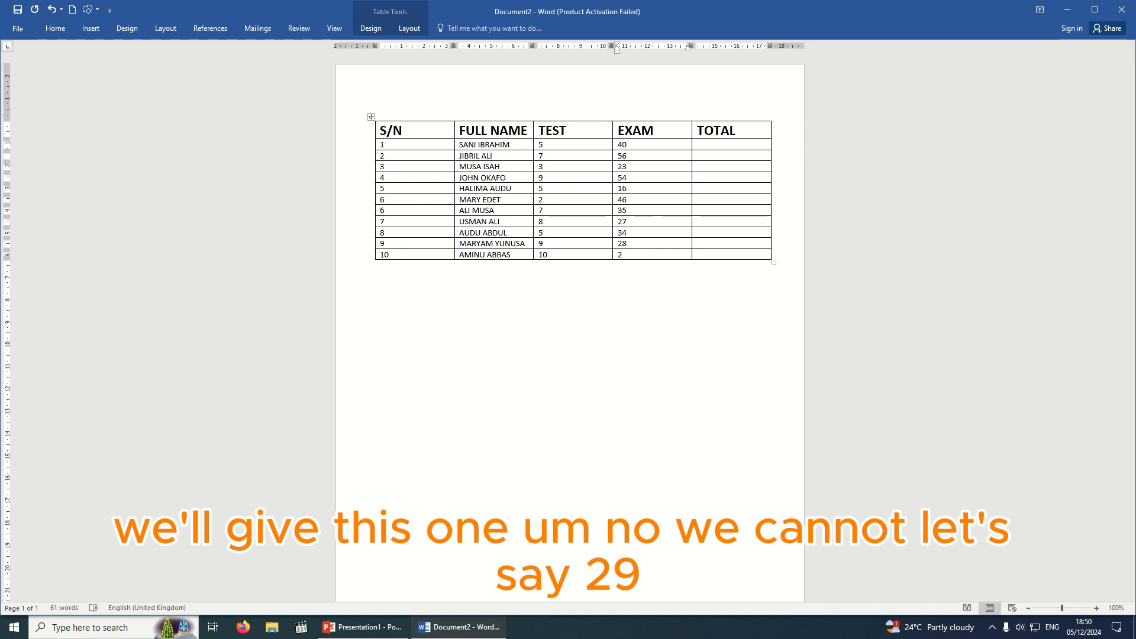
{"action": "type", "text": "8"}
{"action": "key", "text": "BackSpace"}
{"action": "type", "text": "9"}
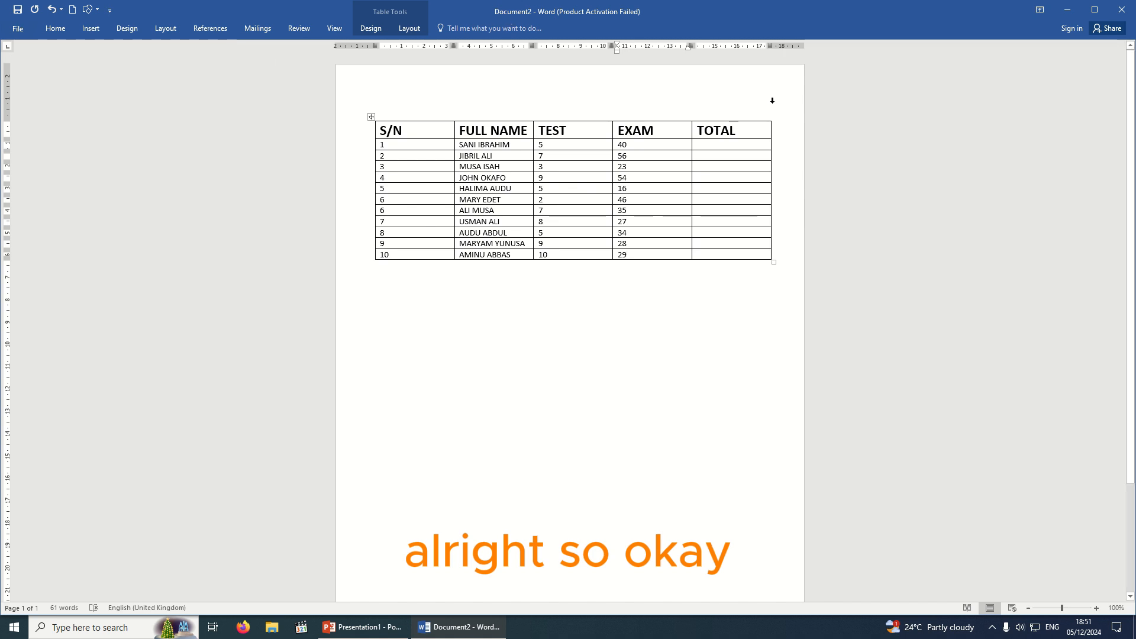
Drag the S/N column border left so it just fits the serial numbers, widening FULL NAME.
{"action": "left_click", "coordinate": [706, 146]}
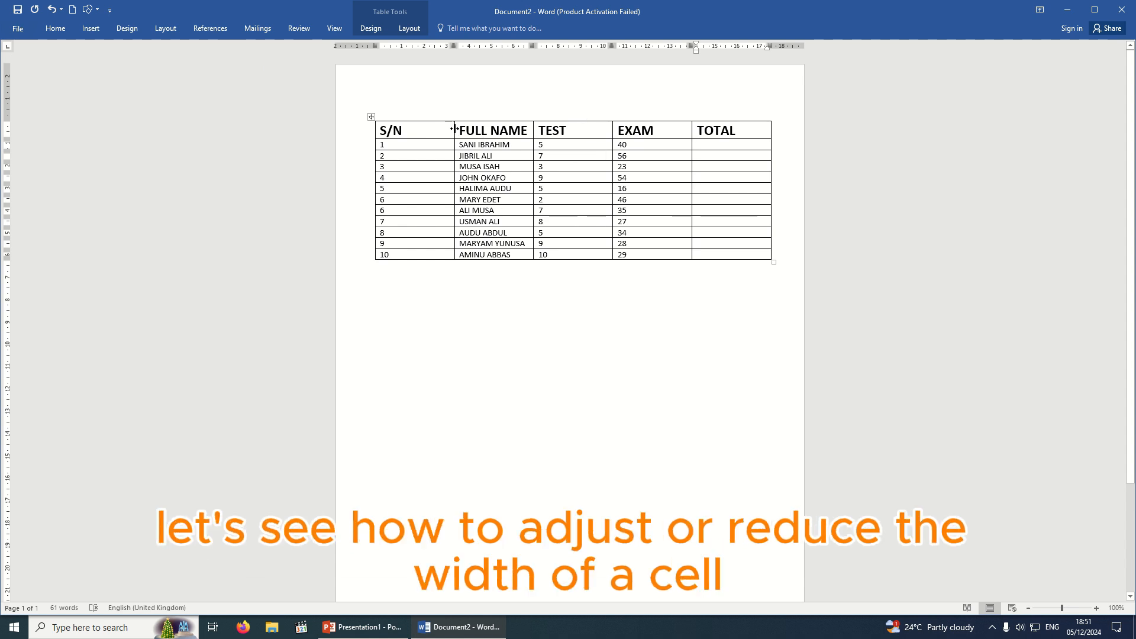
{"action": "mouse_move", "coordinate": [453, 129]}
{"action": "left_mouse_down"}
{"action": "mouse_move", "coordinate": [405, 127]}
{"action": "mouse_move", "coordinate": [448, 129]}
{"action": "left_mouse_up"}
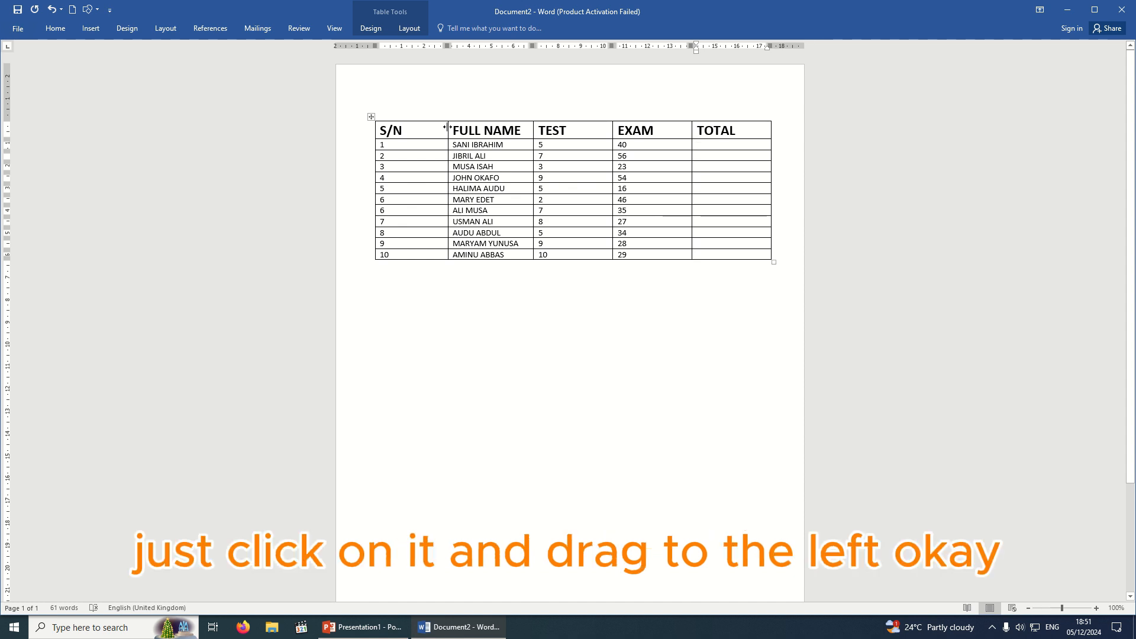
{"action": "left_click_drag", "start_coordinate": [448, 127], "coordinate": [408, 125]}
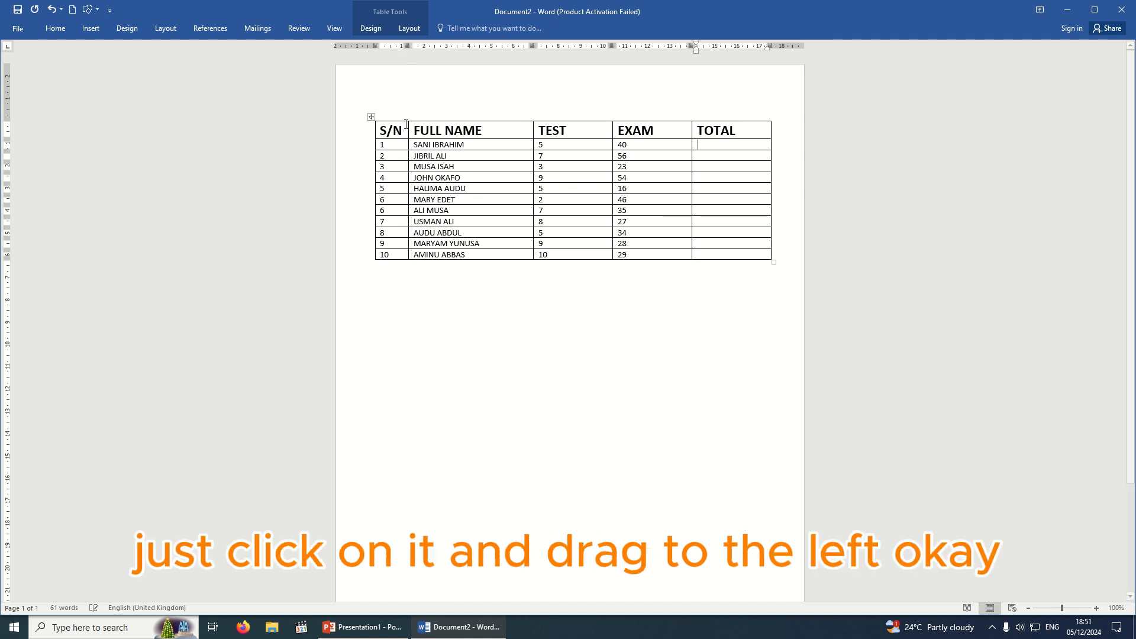
{"action": "left_click", "coordinate": [430, 281]}
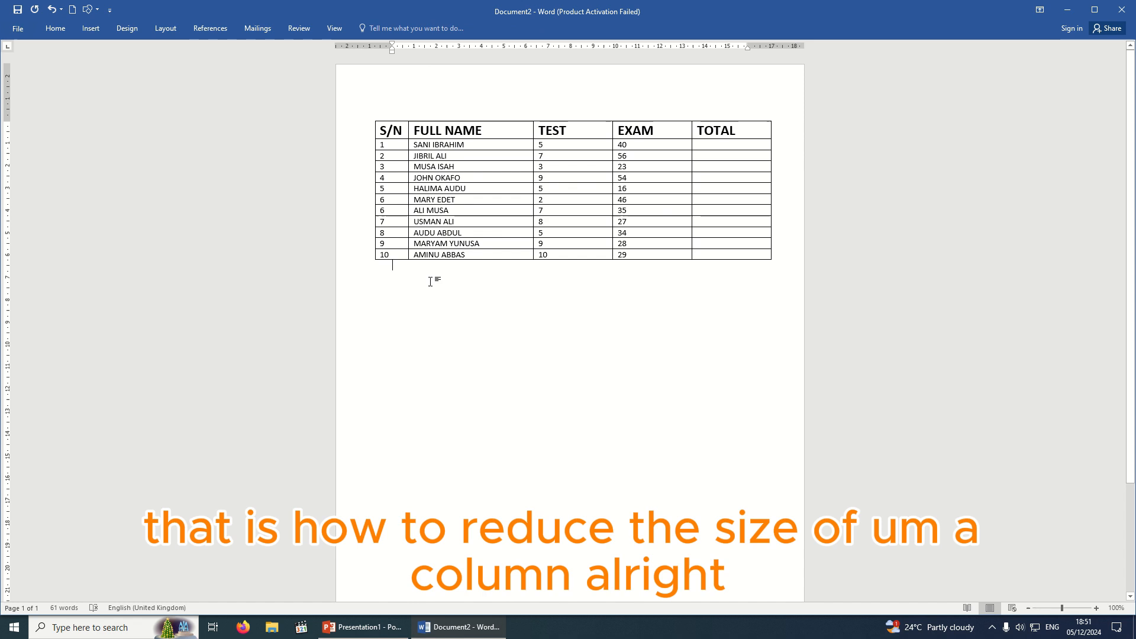
Change the third column's header from TEST to 'TEST 1'.
{"action": "left_click", "coordinate": [588, 128]}
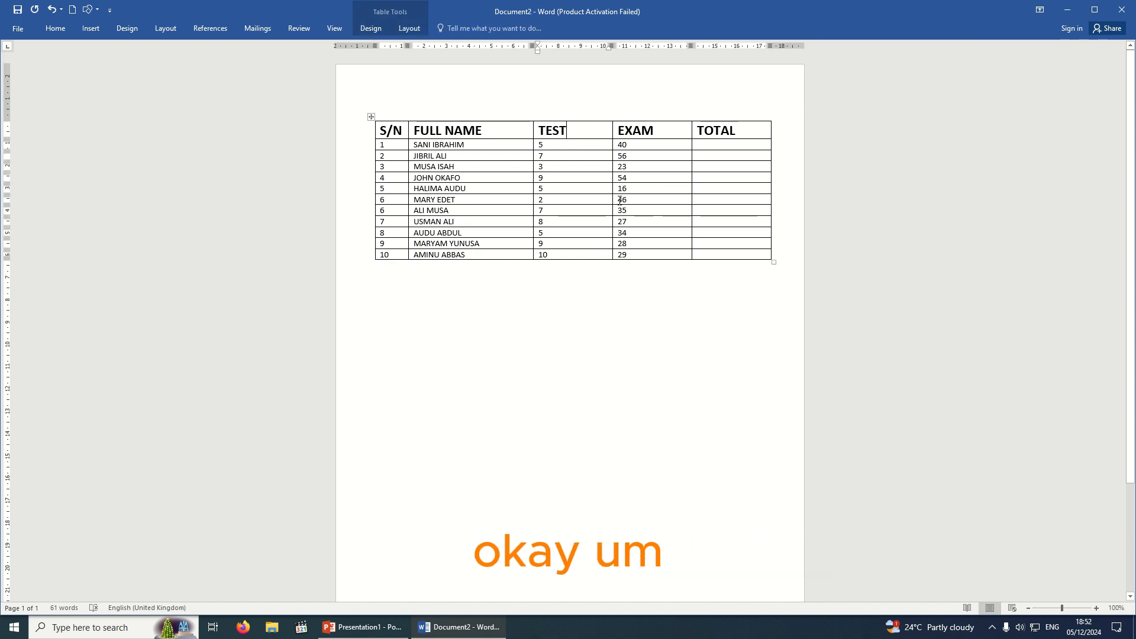
{"action": "type", "text": "1"}
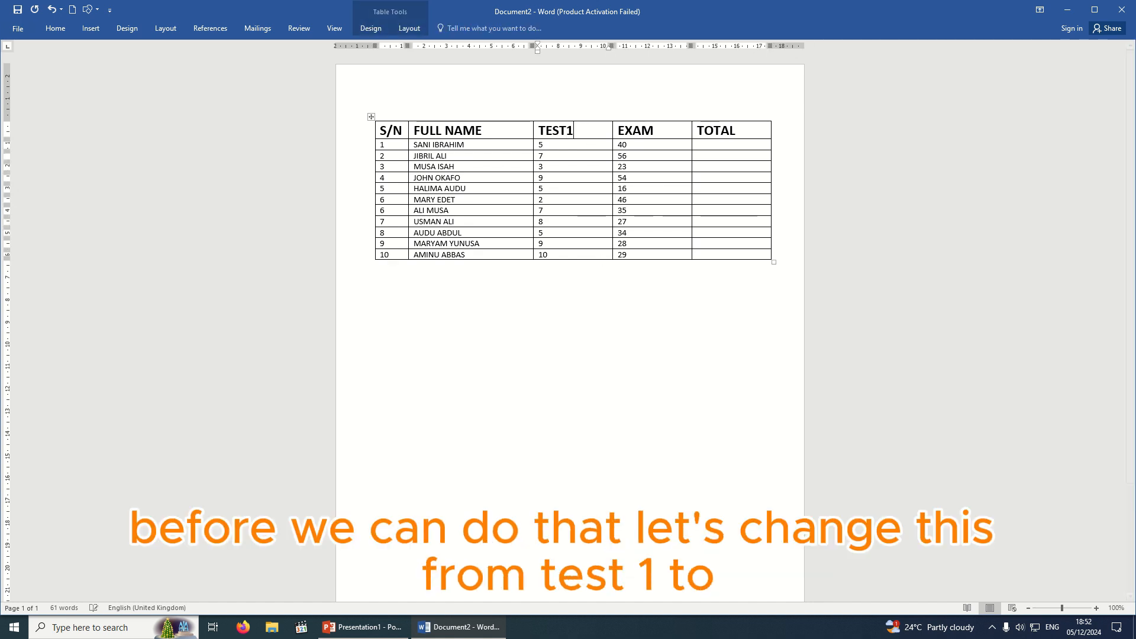
{"action": "key", "text": "Left"}
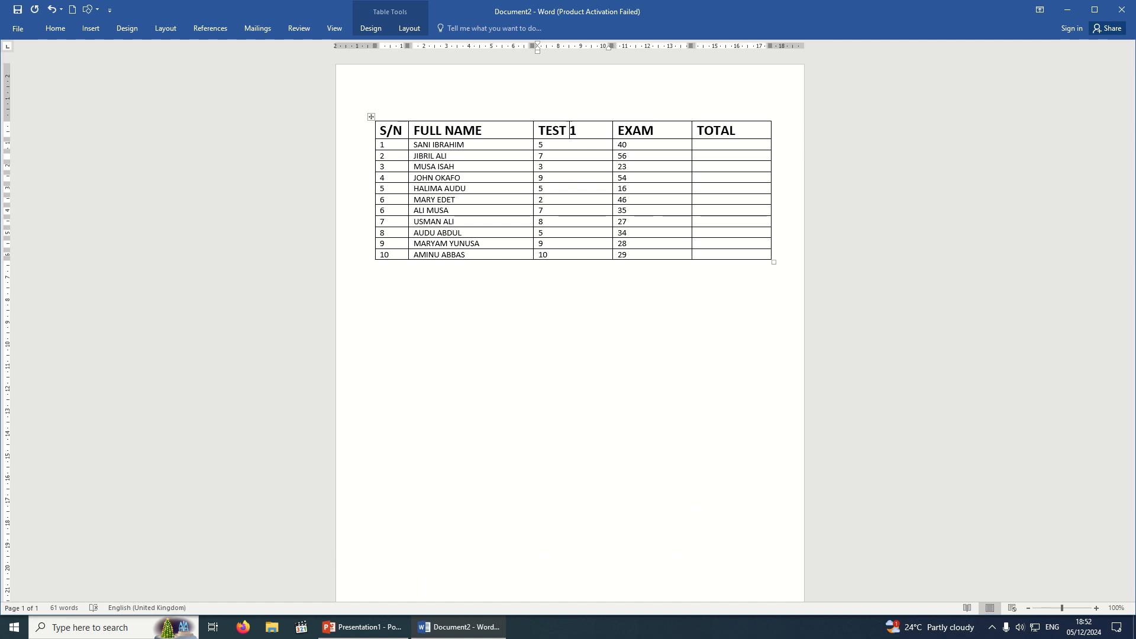
{"action": "left_click", "coordinate": [633, 199]}
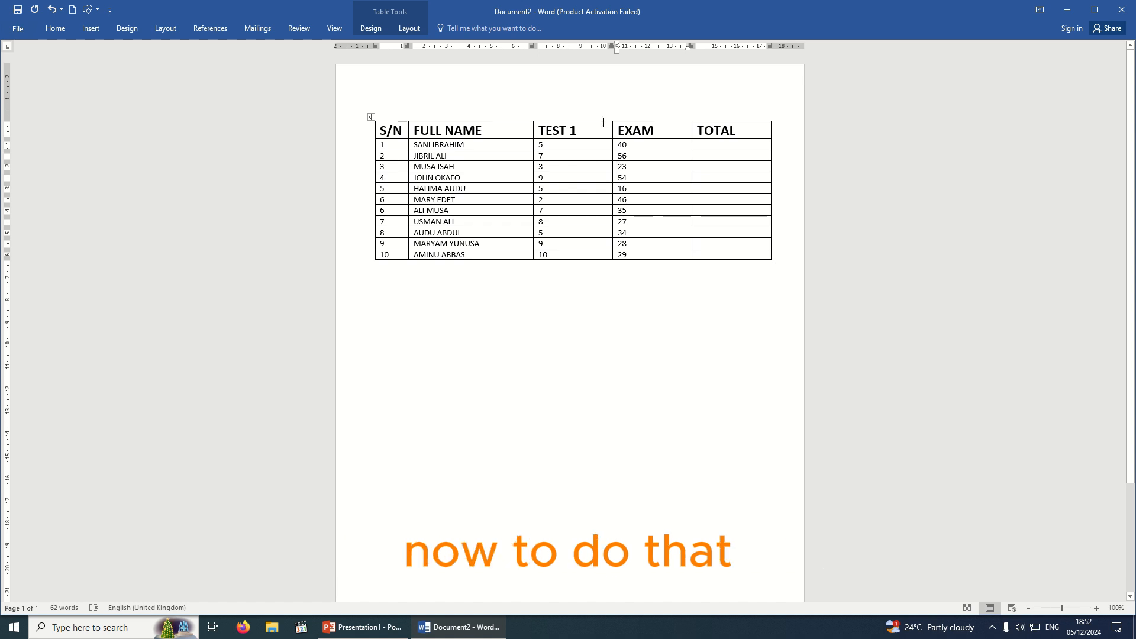
{"action": "mouse_move", "coordinate": [615, 116]}
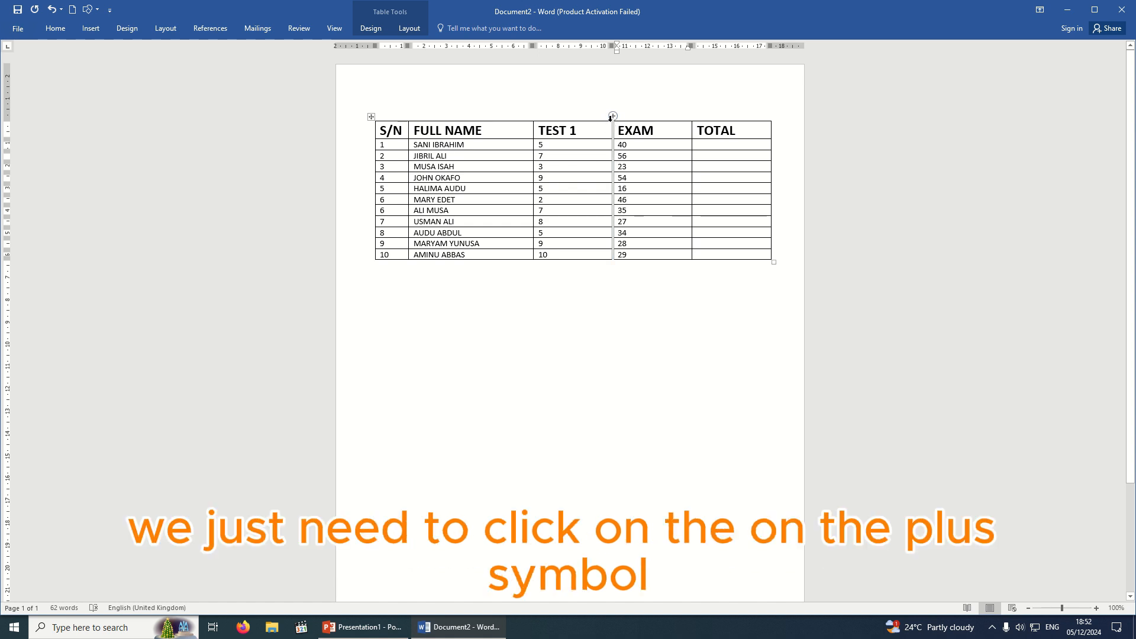
{"action": "left_click", "coordinate": [613, 116]}
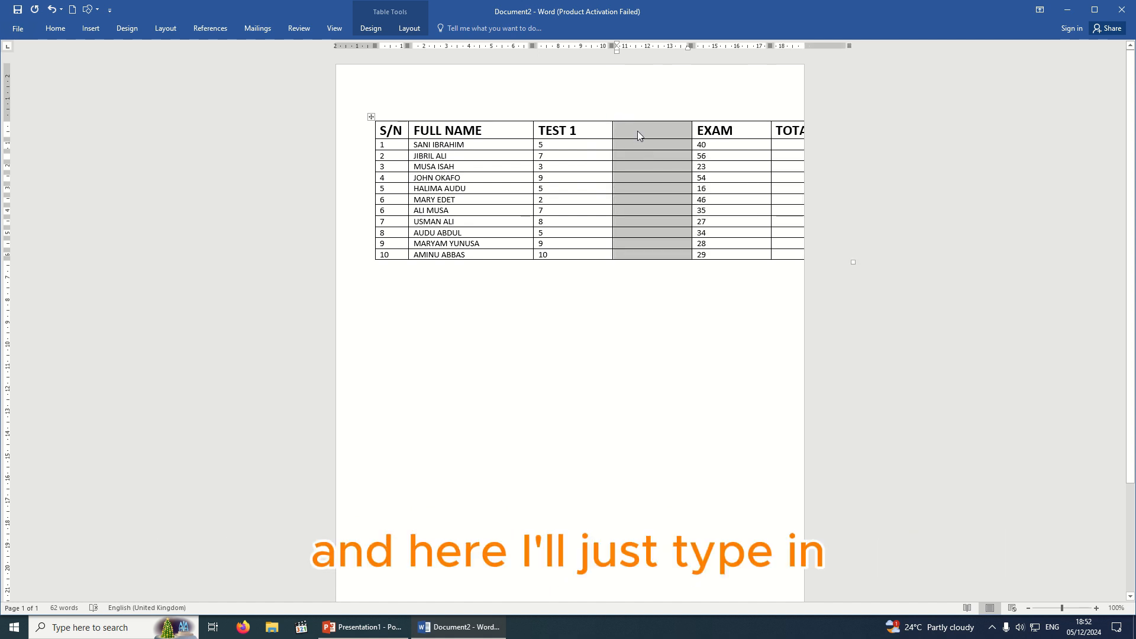
{"action": "left_click", "coordinate": [637, 130]}
{"action": "type", "text": "TE"}
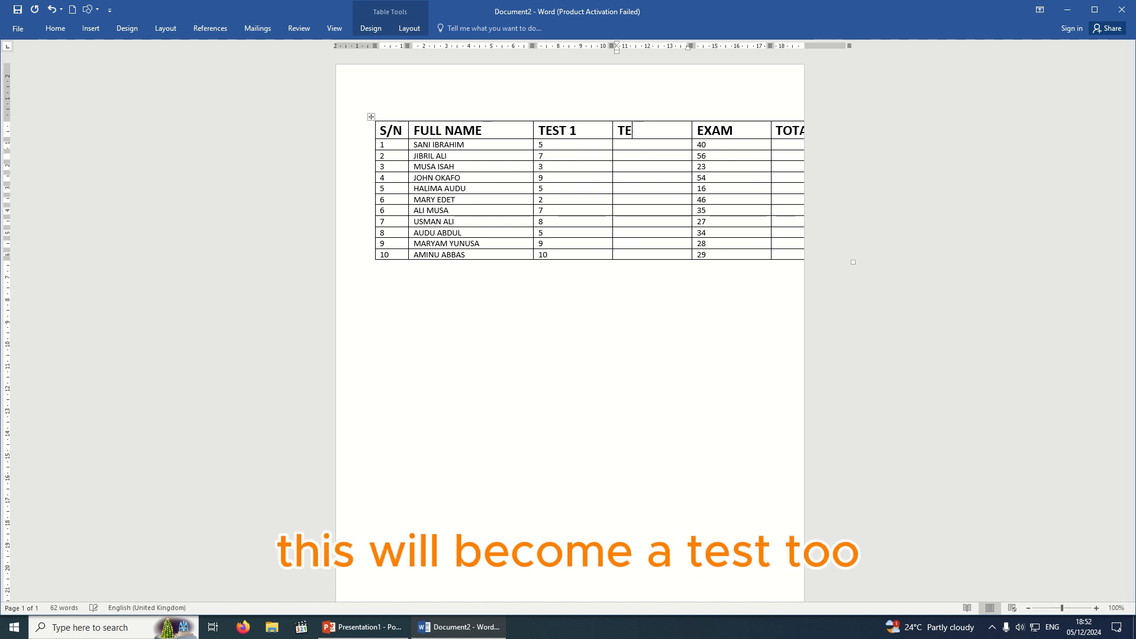
{"action": "type", "text": "ST 2"}
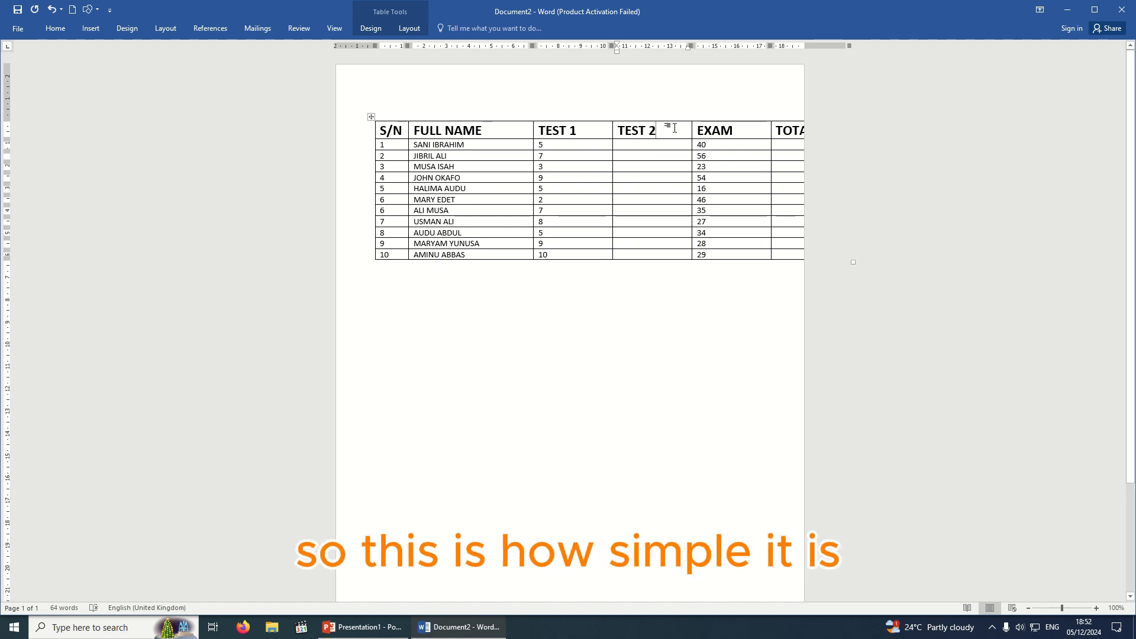
{"action": "key", "text": "ctrl+z"}
{"action": "key", "text": "ctrl+z"}
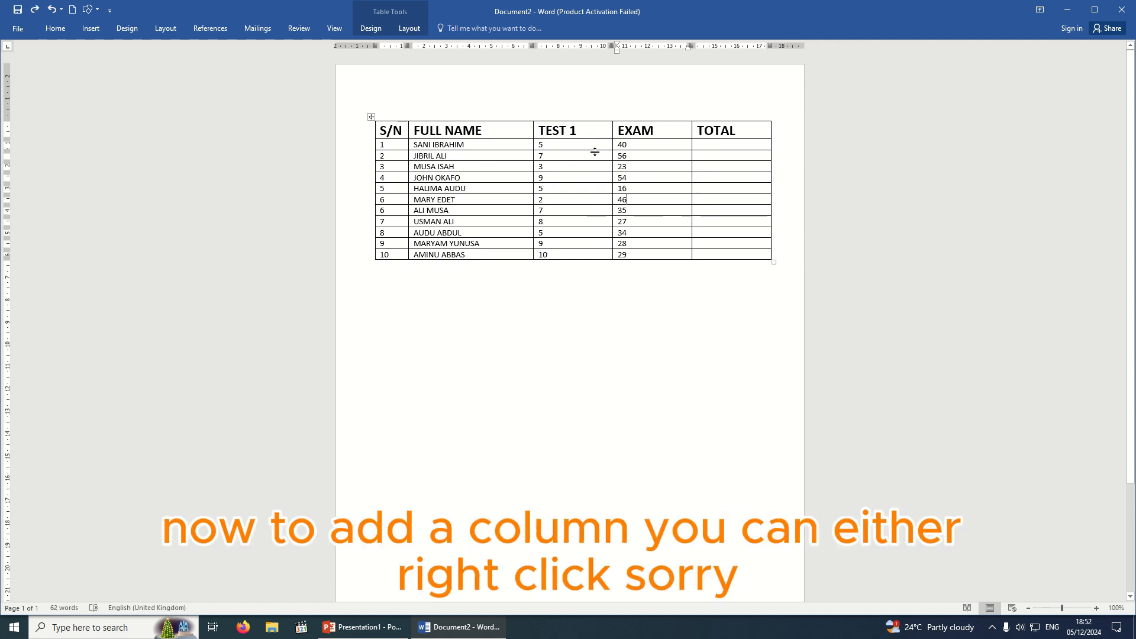
{"action": "left_click", "coordinate": [594, 118]}
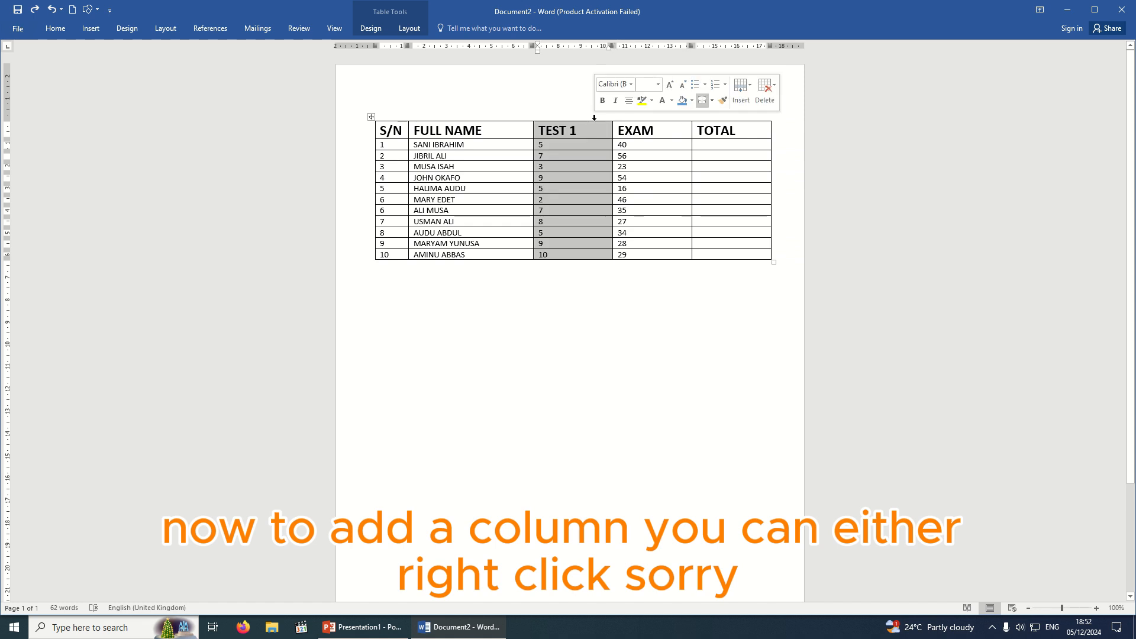
{"action": "left_click", "coordinate": [628, 117]}
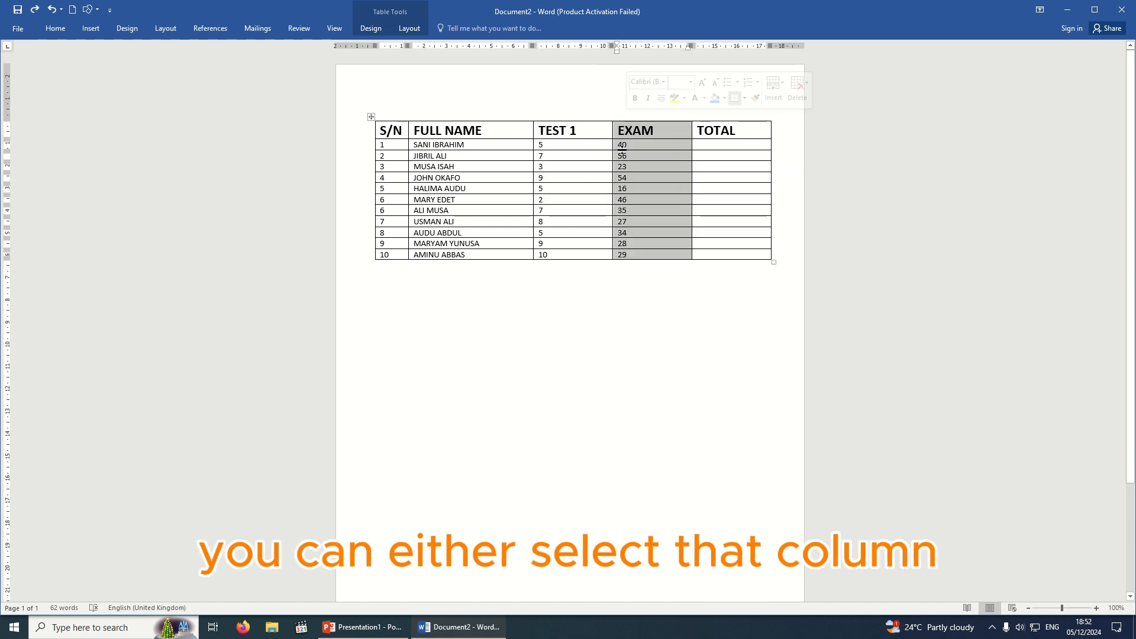
{"action": "right_click", "coordinate": [625, 157]}
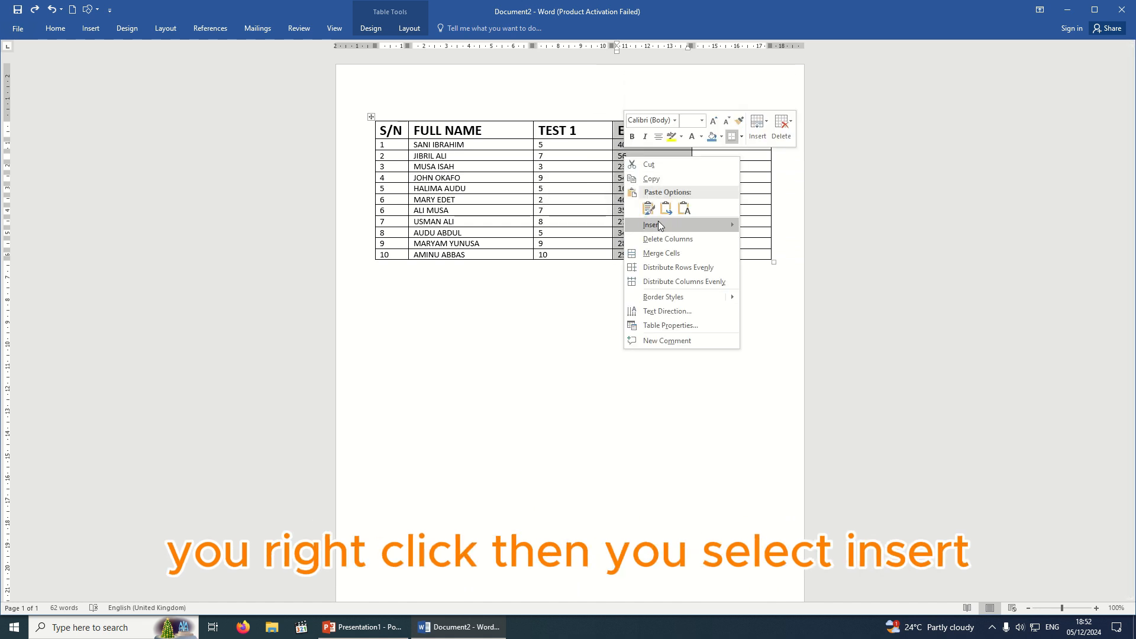
{"action": "mouse_move", "coordinate": [662, 226]}
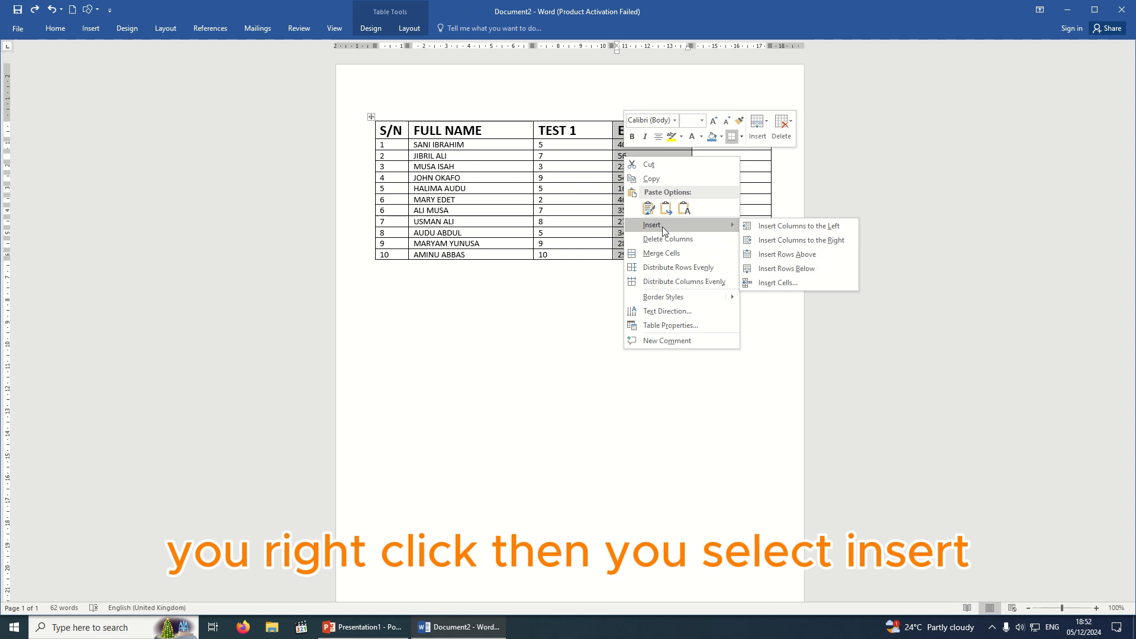
{"action": "left_click", "coordinate": [784, 228]}
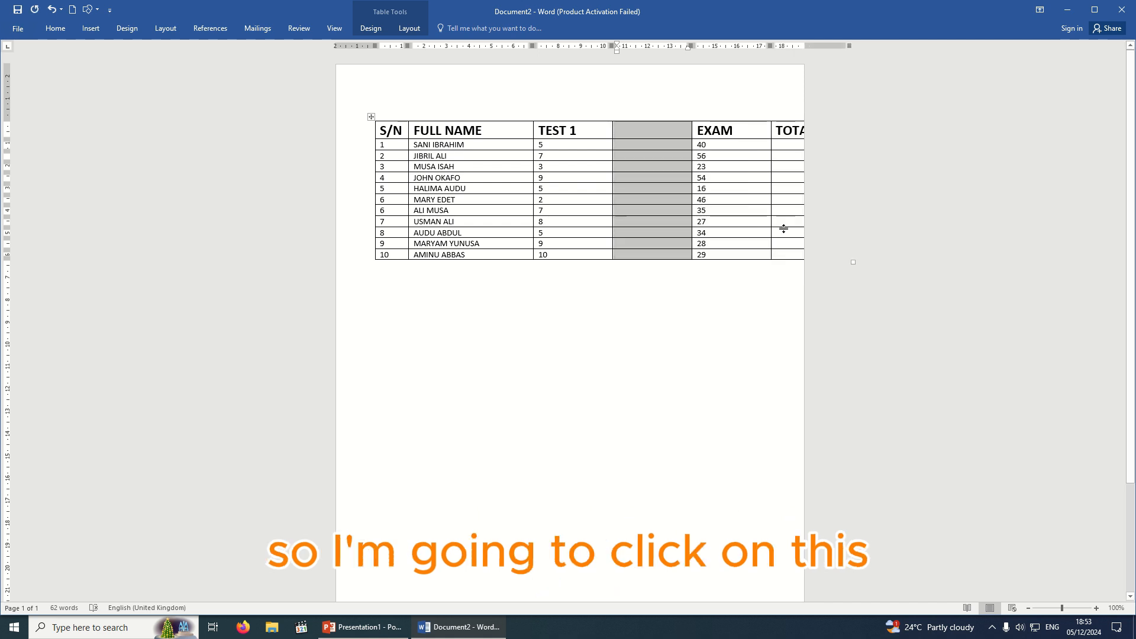
{"action": "left_click", "coordinate": [645, 138]}
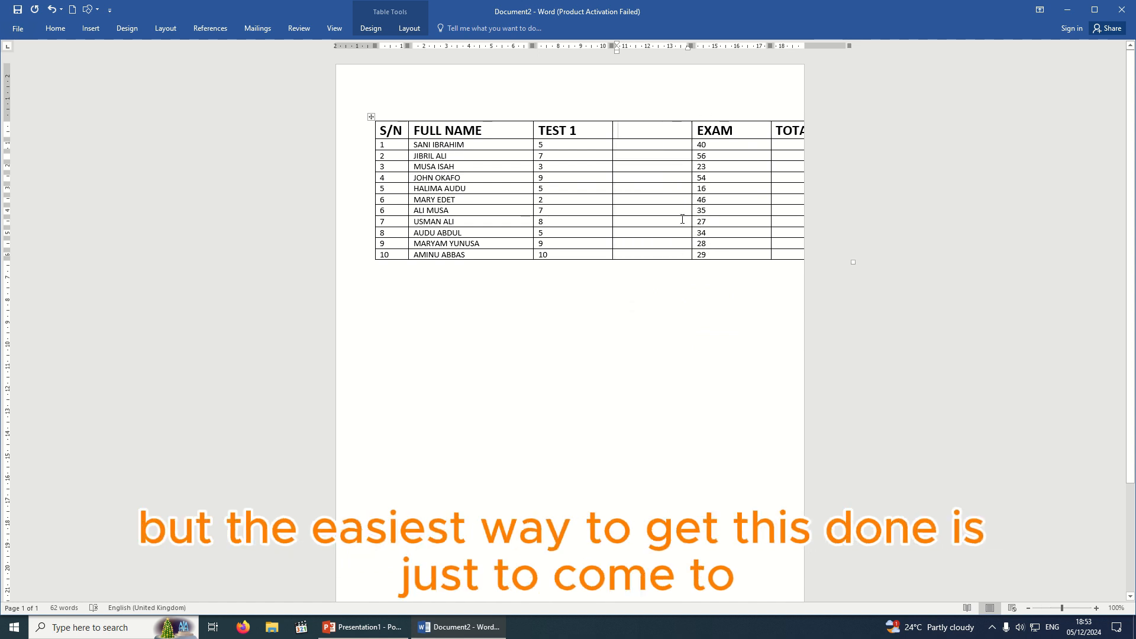
{"action": "key", "text": "ctrl+z"}
{"action": "left_click", "coordinate": [609, 144]}
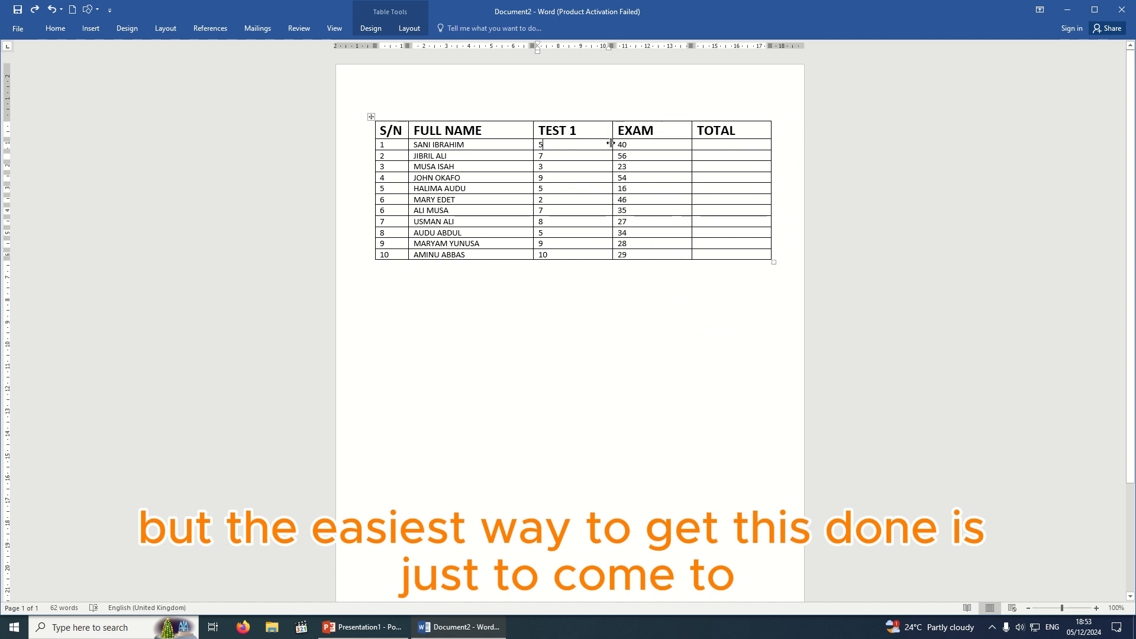
{"action": "mouse_move", "coordinate": [613, 118]}
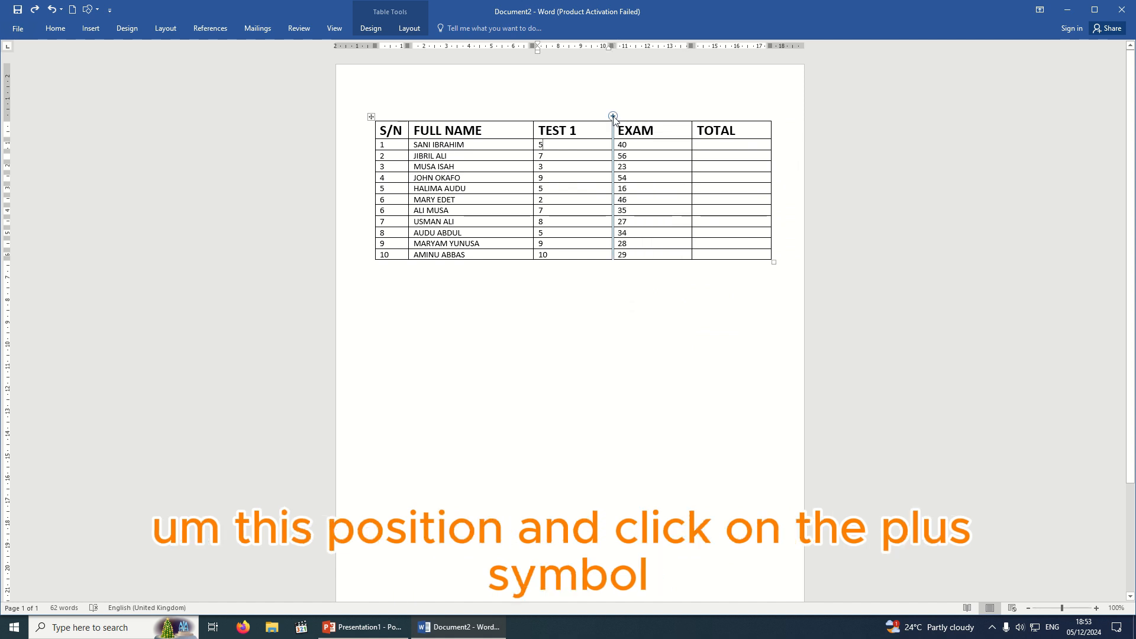
Insert a column between TEST 1 and EXAM and give it the header 'TEST 2'.
{"action": "left_click", "coordinate": [613, 117]}
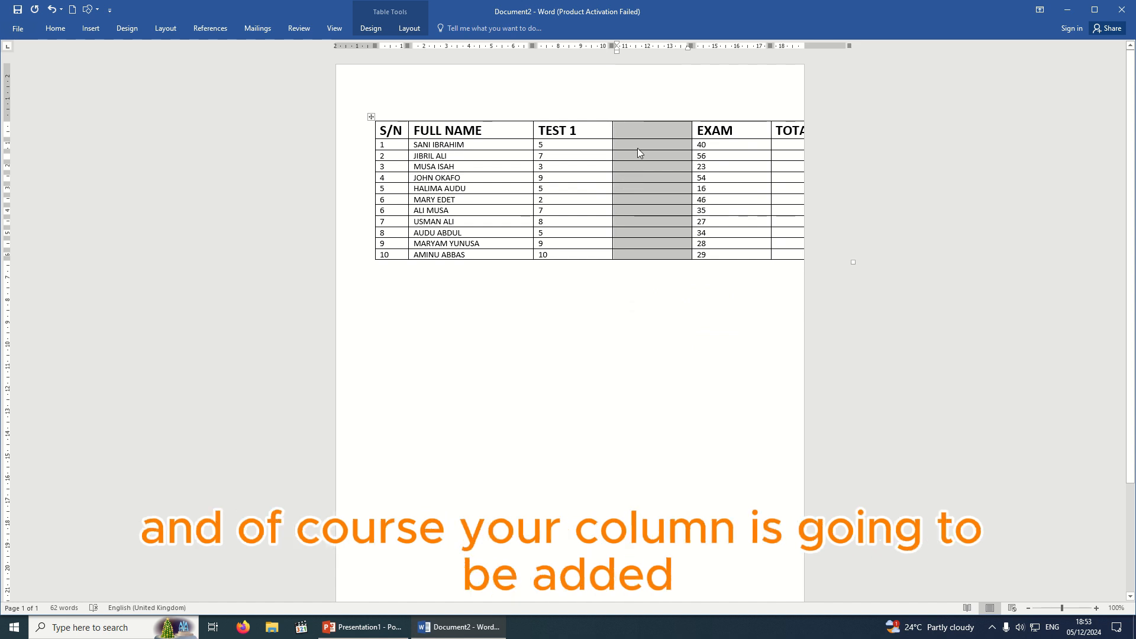
{"action": "left_click", "coordinate": [655, 160]}
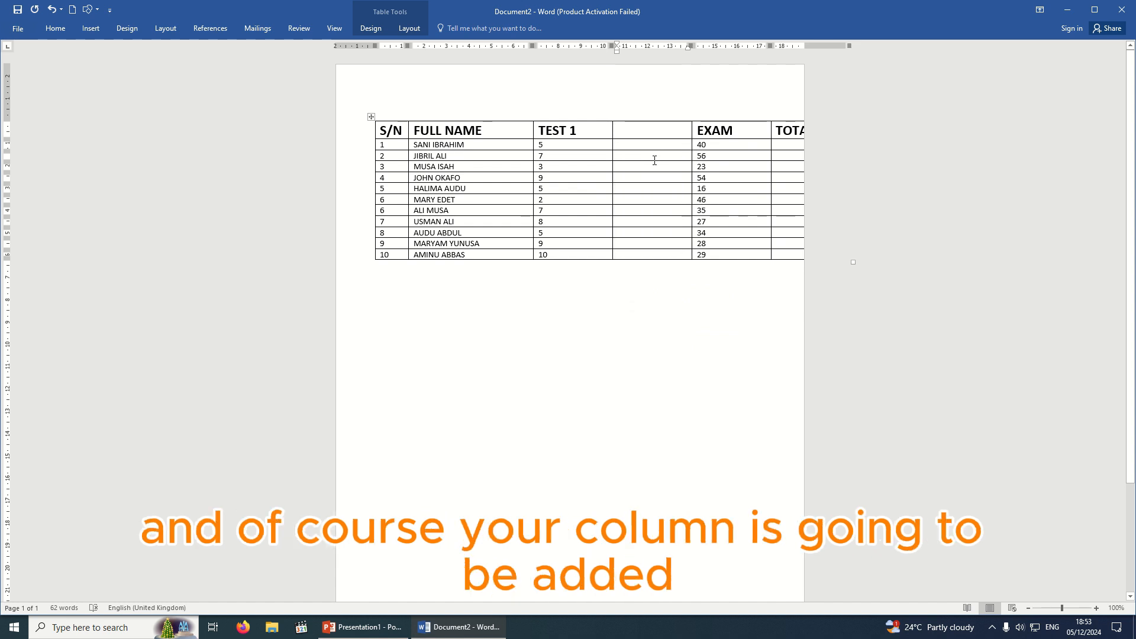
{"action": "key", "text": "Up"}
{"action": "type", "text": "TEWST"}
{"action": "key", "text": "BackSpace"}
{"action": "key", "text": "BackSpace"}
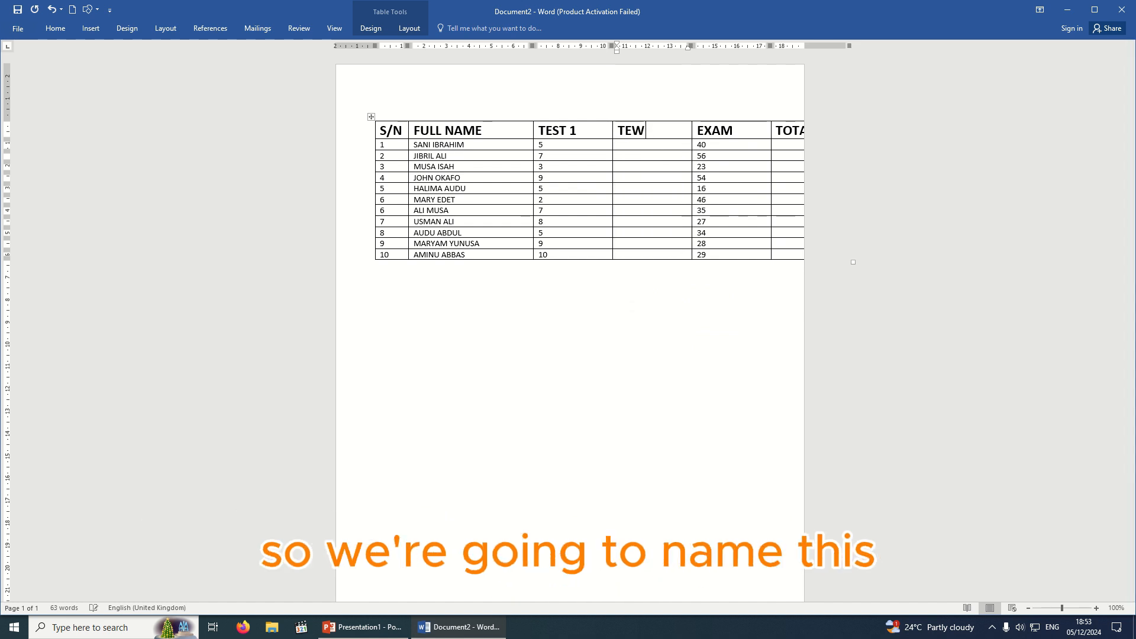
{"action": "key", "text": "BackSpace"}
{"action": "type", "text": "ST"}
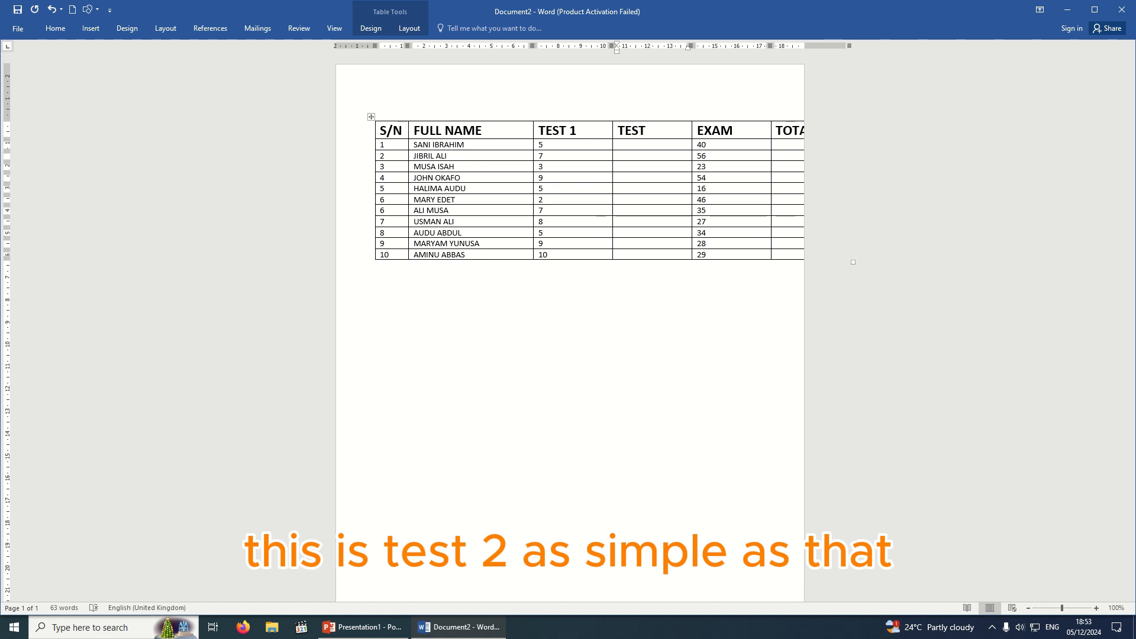
{"action": "type", "text": " 2"}
{"action": "left_click", "coordinate": [645, 145]}
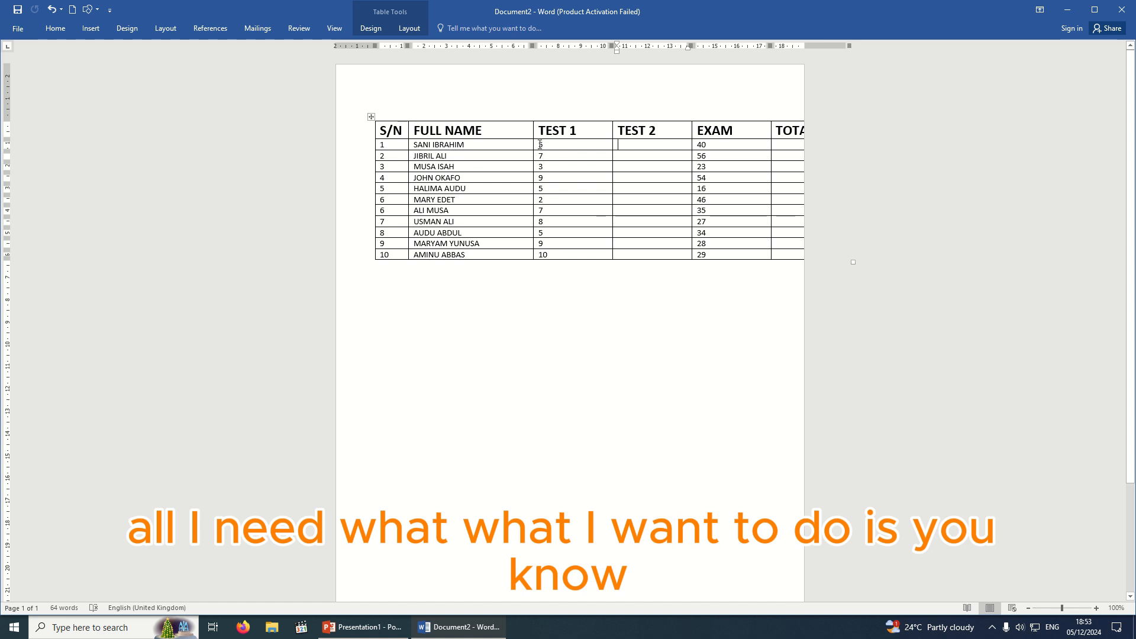
Copy the ten TEST 1 scores into the TEST 2 column.
{"action": "left_click_drag", "start_coordinate": [535, 146], "coordinate": [547, 258]}
{"action": "key", "text": "ctrl+c"}
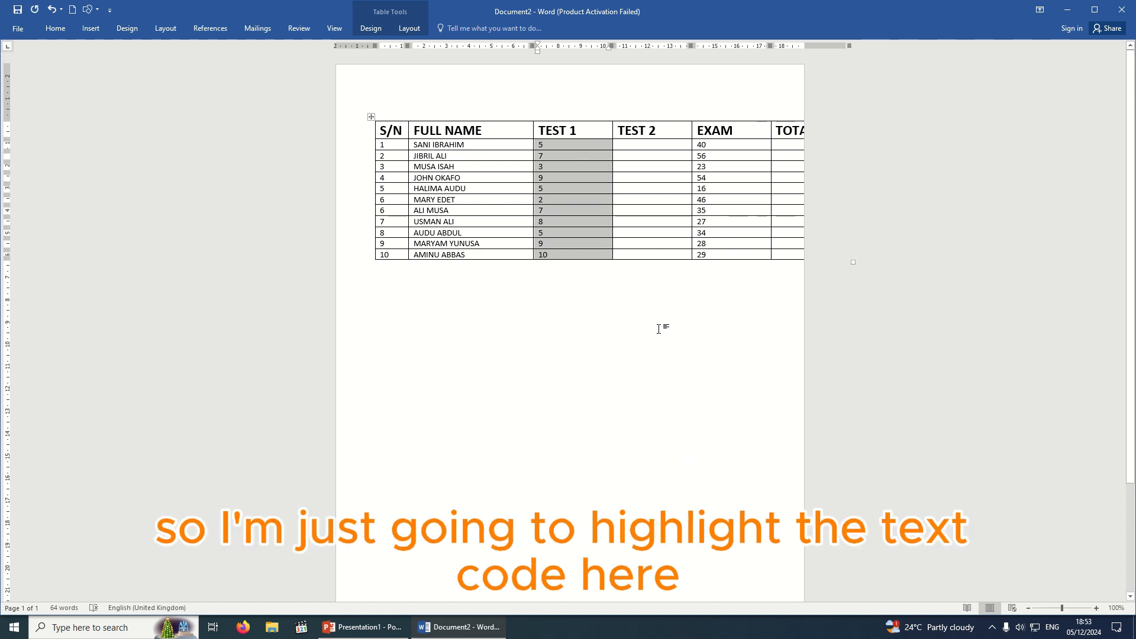
{"action": "left_click", "coordinate": [628, 146]}
{"action": "key", "text": "ctrl+v"}
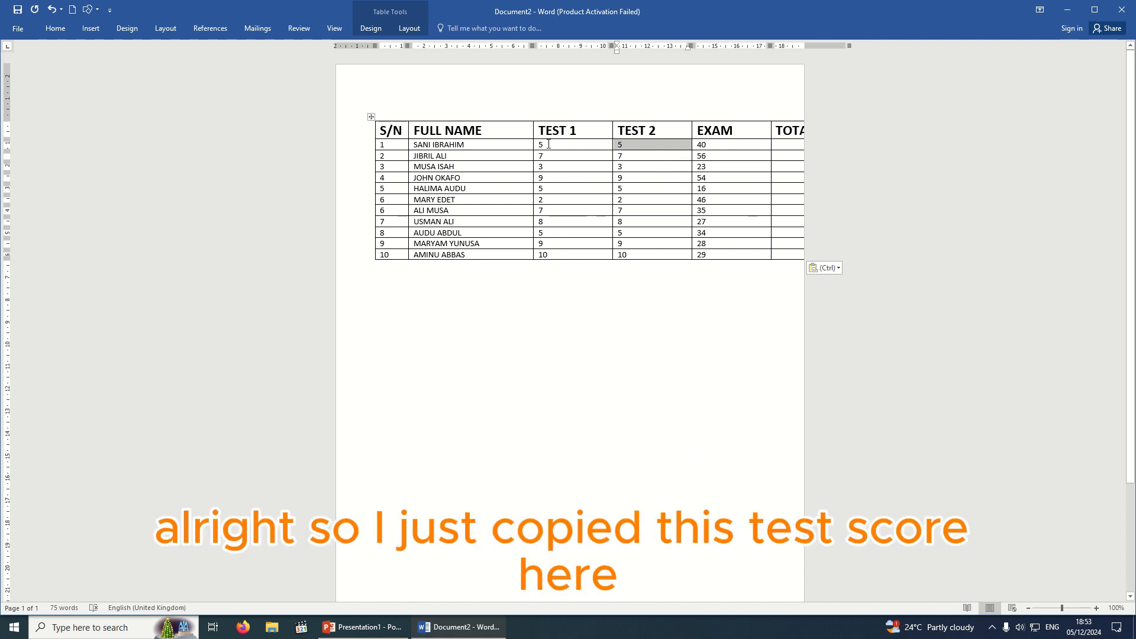
{"action": "left_click_drag", "start_coordinate": [535, 146], "coordinate": [540, 255]}
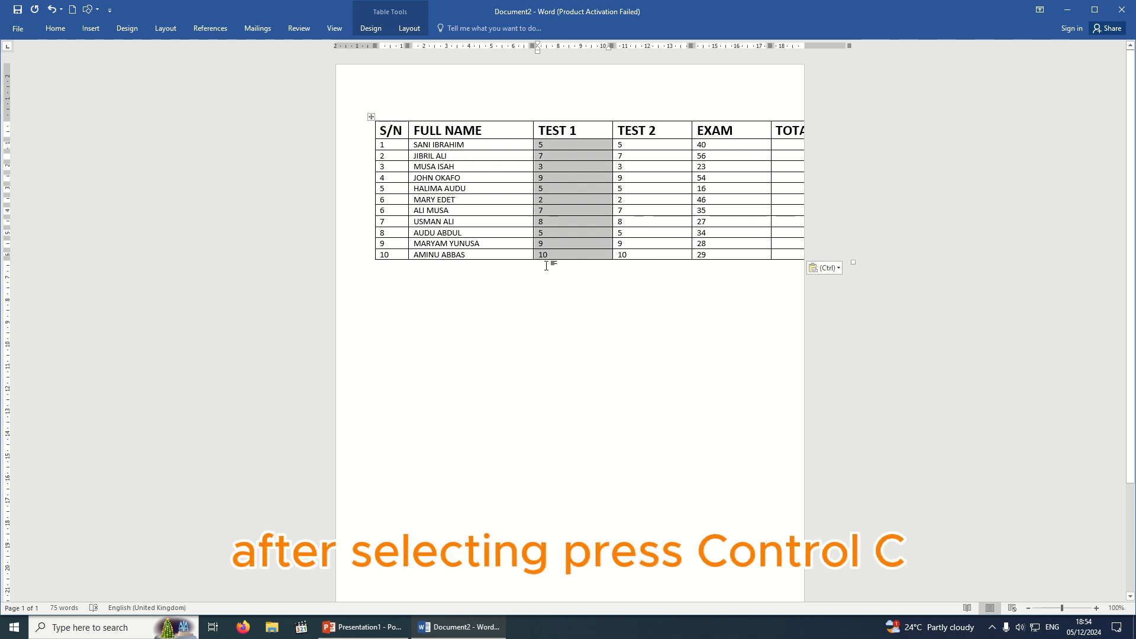
{"action": "left_click", "coordinate": [624, 148]}
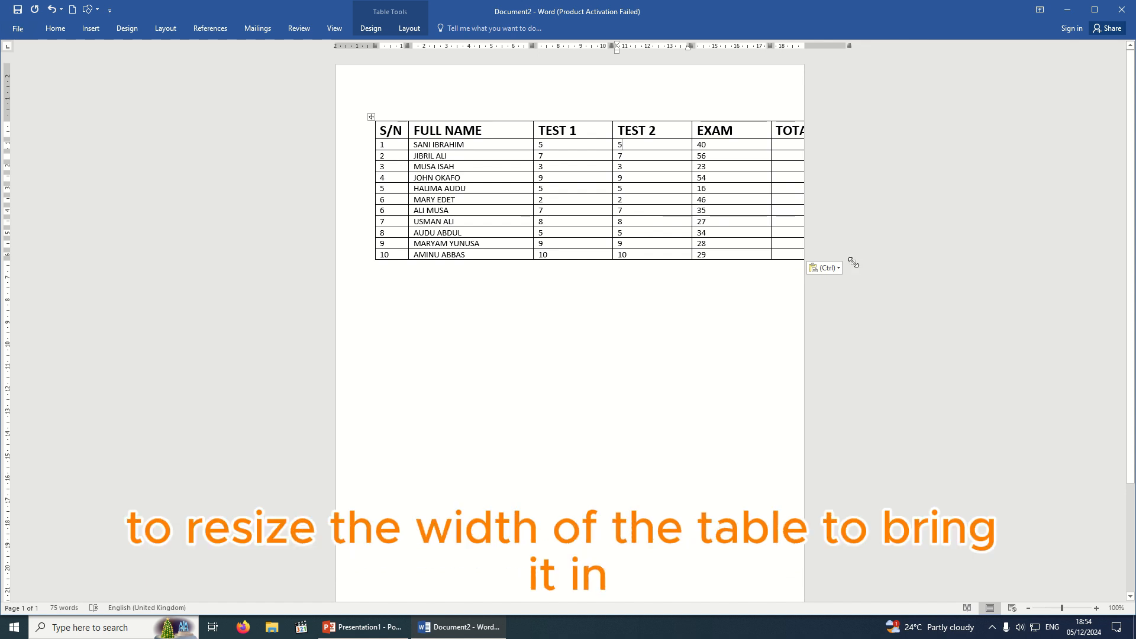
Drag the table's resize handle left so the TOTAL column fits within the page margins.
{"action": "left_click_drag", "start_coordinate": [854, 262], "coordinate": [763, 238]}
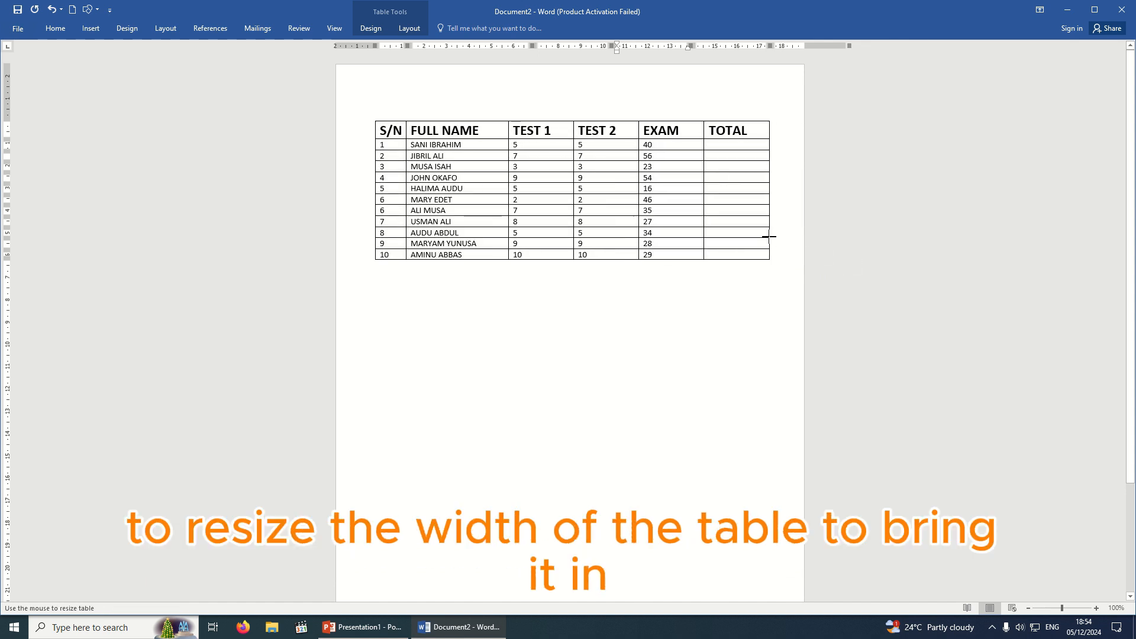
{"action": "left_click", "coordinate": [740, 291]}
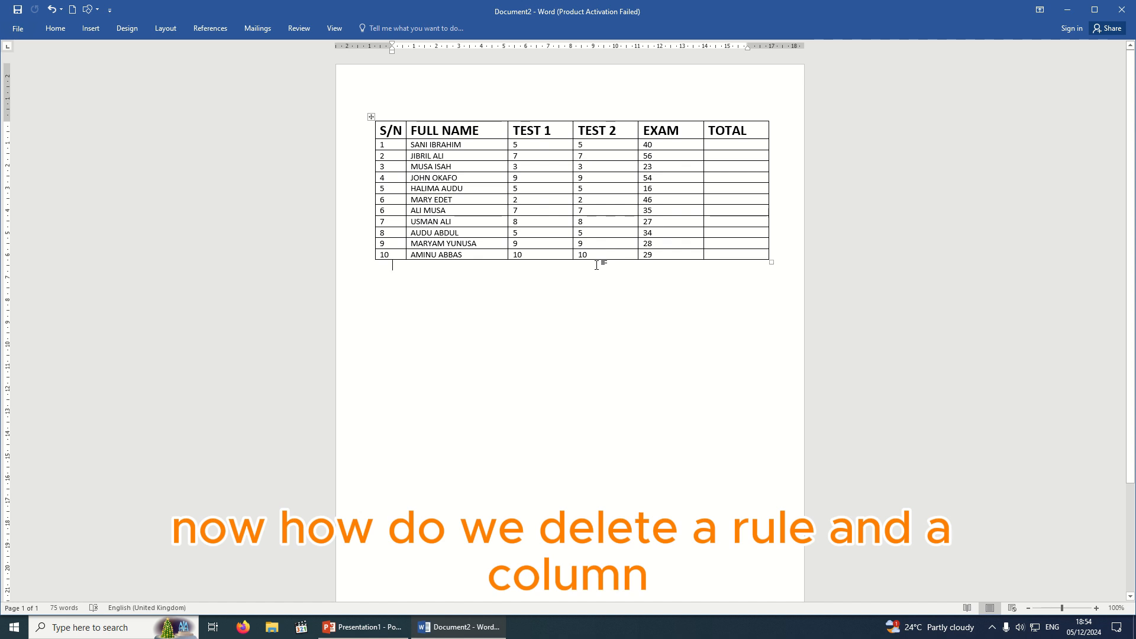
Delete the empty TOTAL column and widen the five-column table back across the page.
{"action": "left_click", "coordinate": [739, 113]}
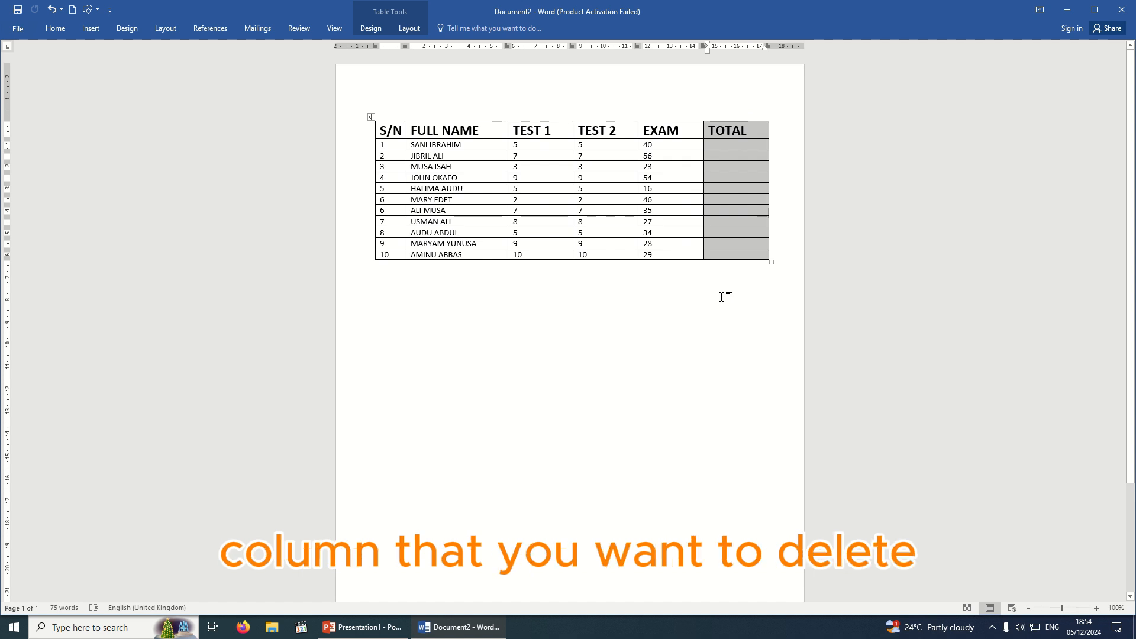
{"action": "left_click", "coordinate": [760, 302]}
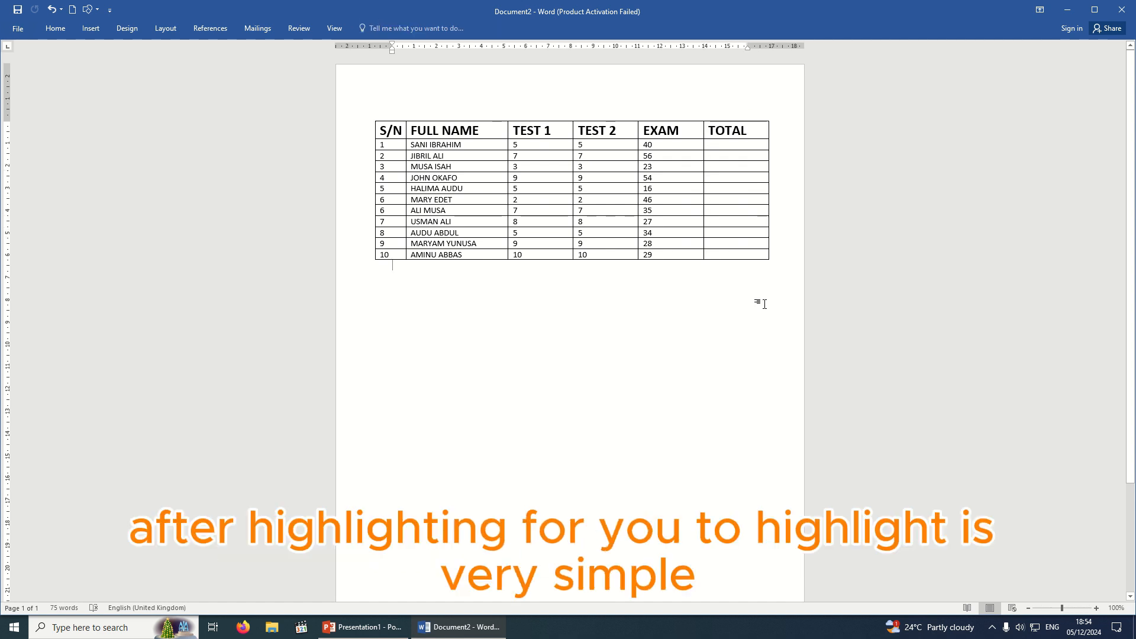
{"action": "left_click", "coordinate": [732, 117]}
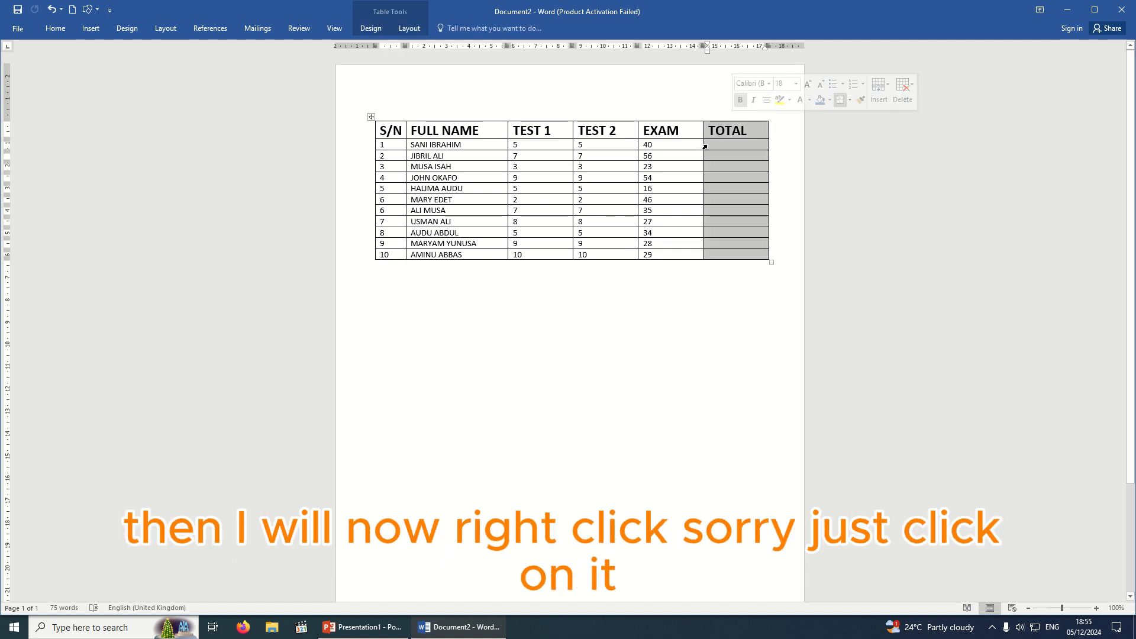
{"action": "left_click", "coordinate": [721, 176]}
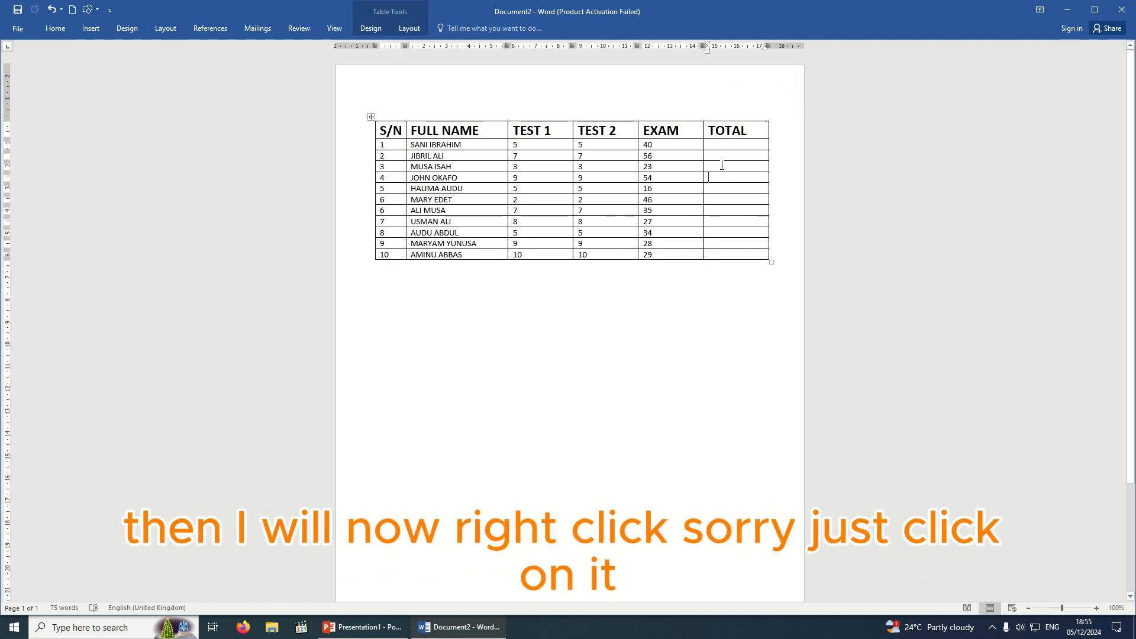
{"action": "left_click", "coordinate": [728, 116]}
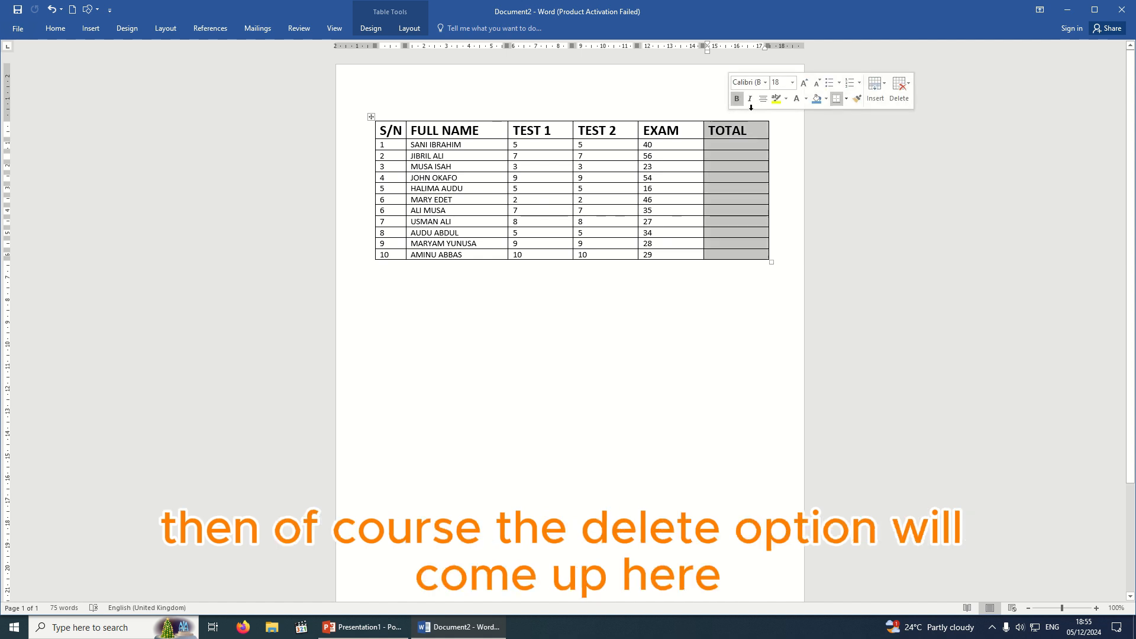
{"action": "left_click", "coordinate": [893, 105]}
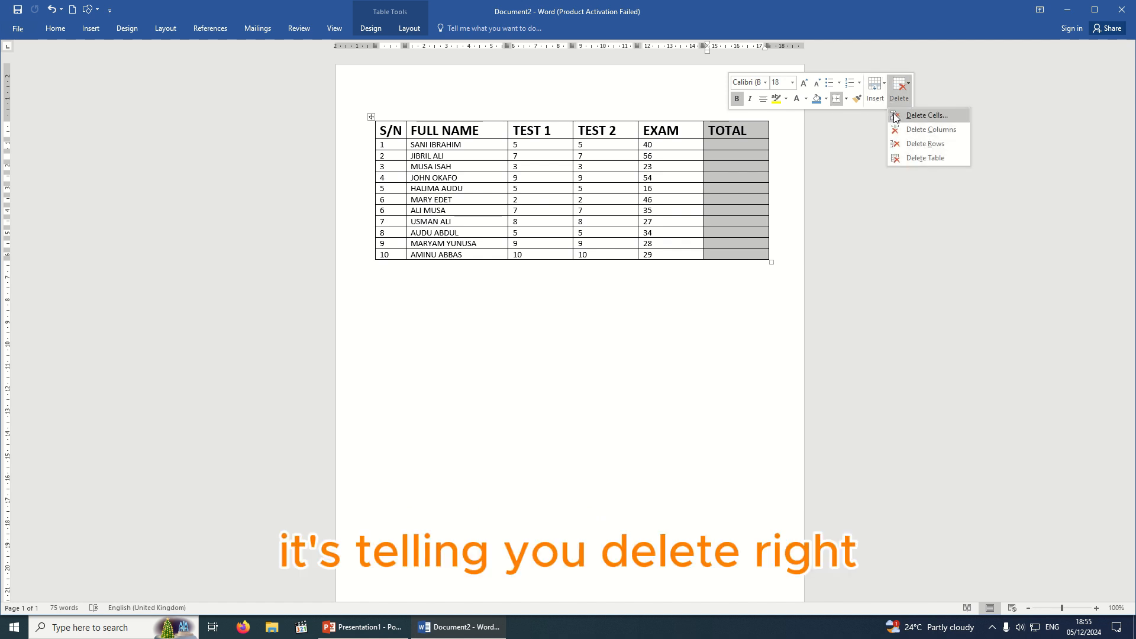
{"action": "left_click", "coordinate": [933, 129]}
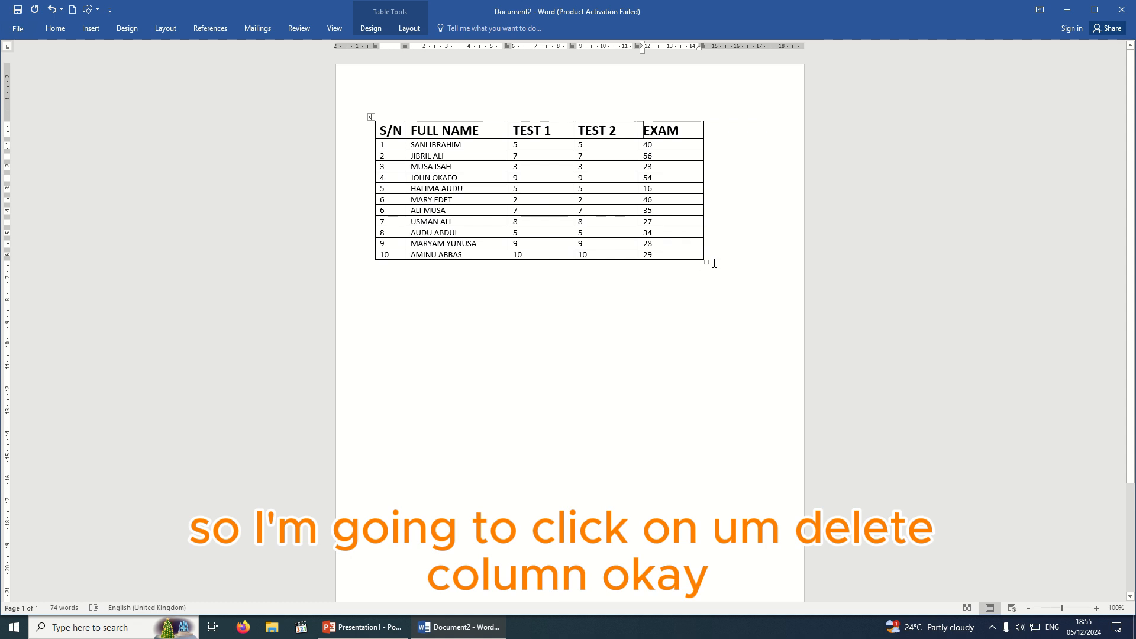
{"action": "left_click_drag", "start_coordinate": [707, 261], "coordinate": [772, 262]}
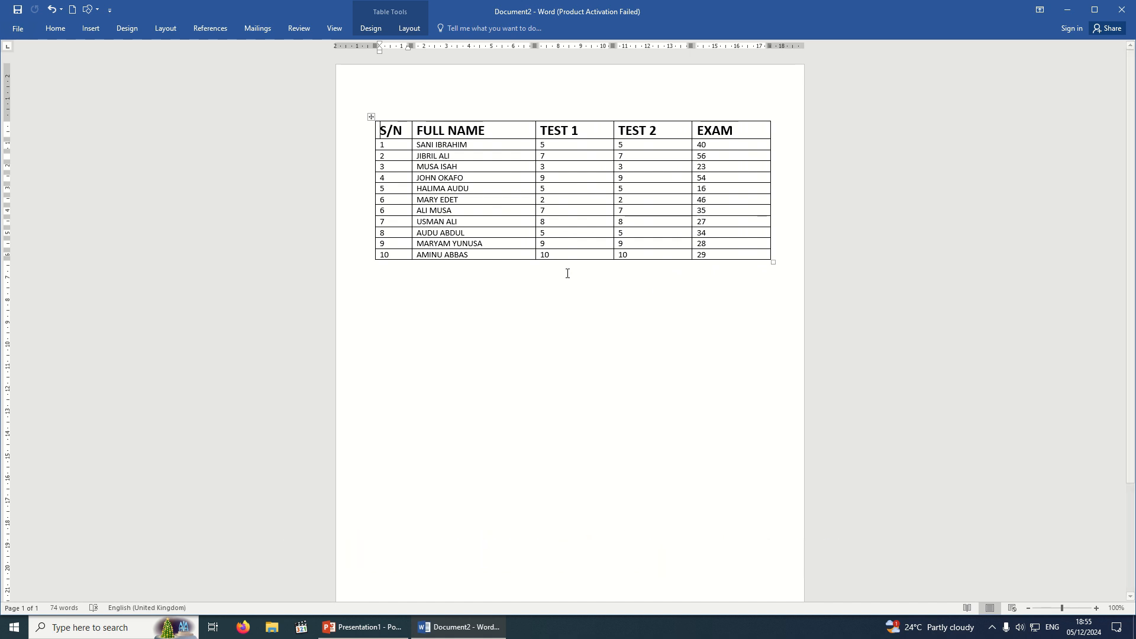
Delete row 10, the last student row of the score table.
{"action": "left_click", "coordinate": [360, 260]}
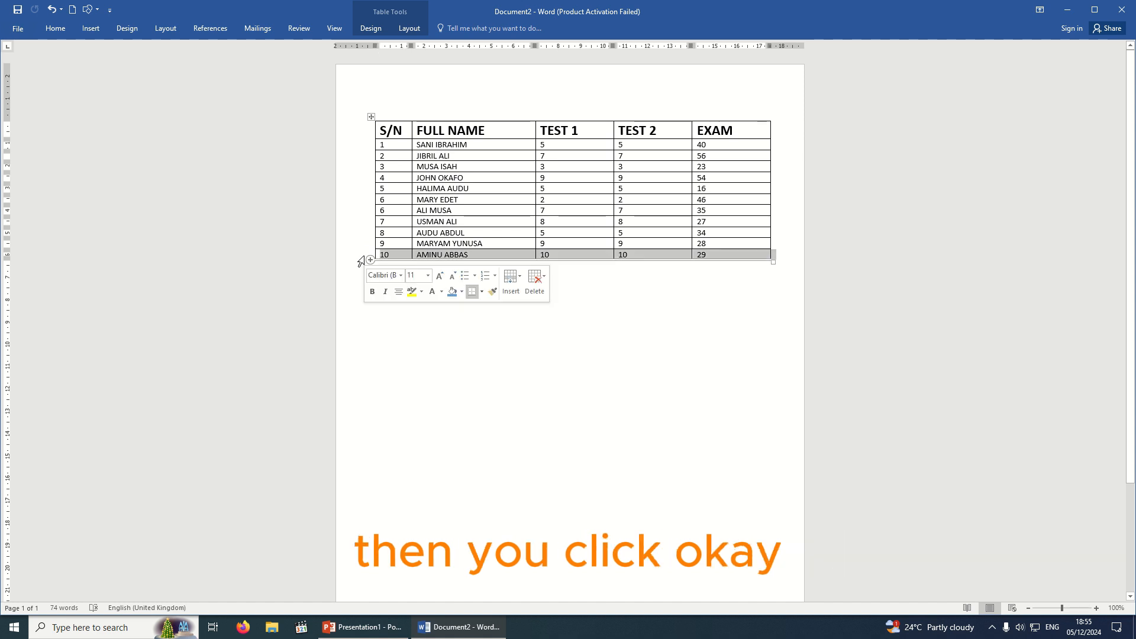
{"action": "left_click", "coordinate": [516, 353]}
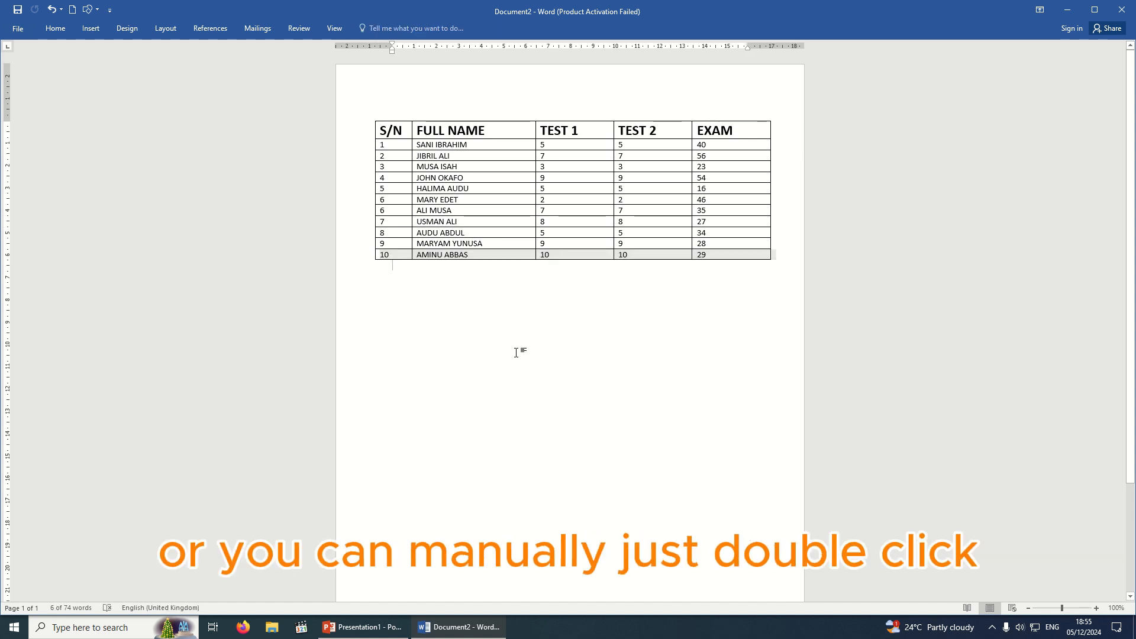
{"action": "left_click", "coordinate": [375, 258]}
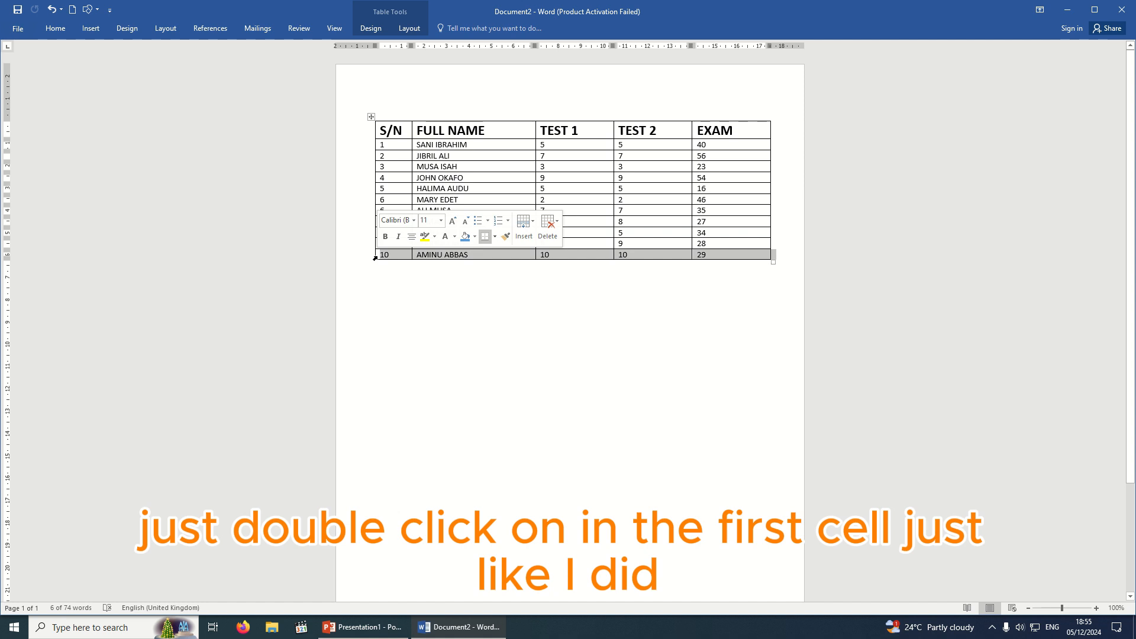
{"action": "left_click", "coordinate": [368, 286]}
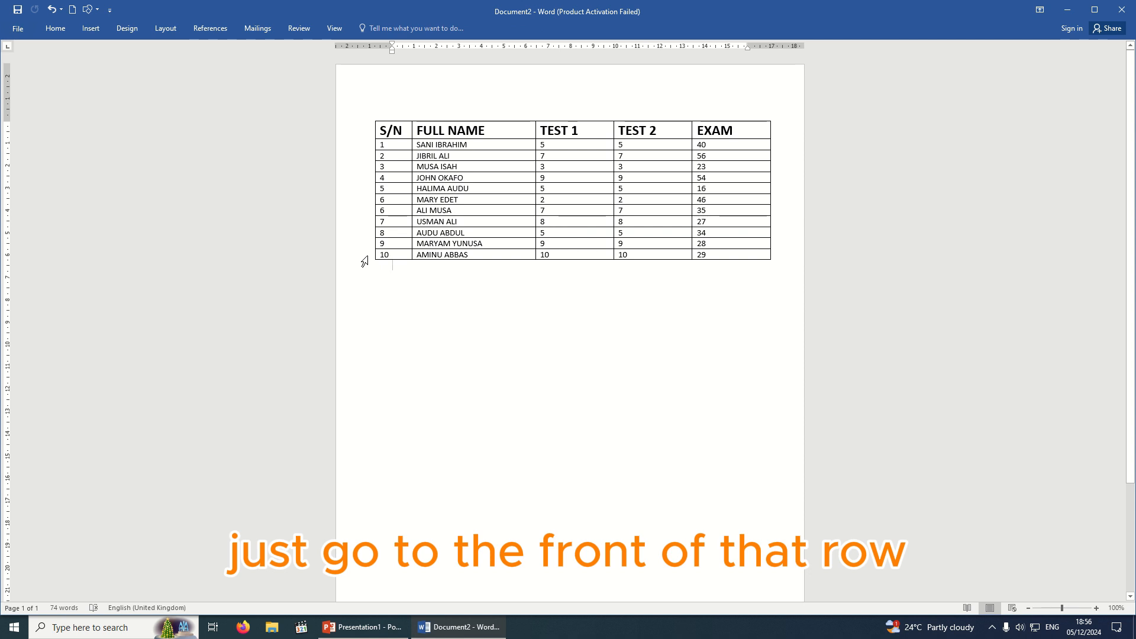
{"action": "left_click", "coordinate": [365, 261]}
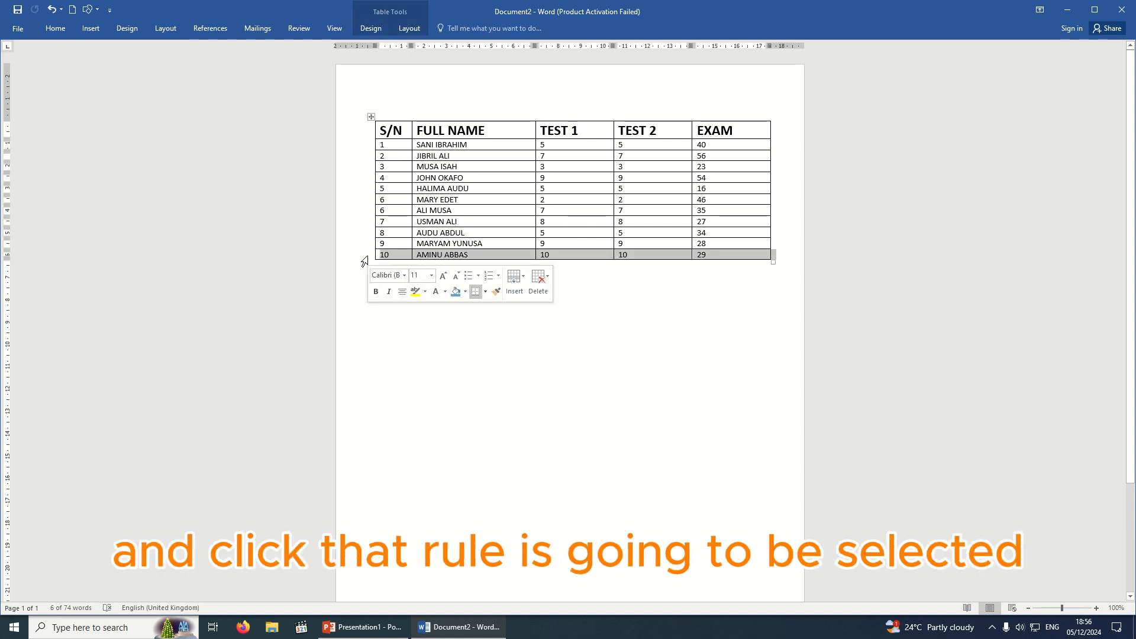
{"action": "left_click", "coordinate": [539, 296]}
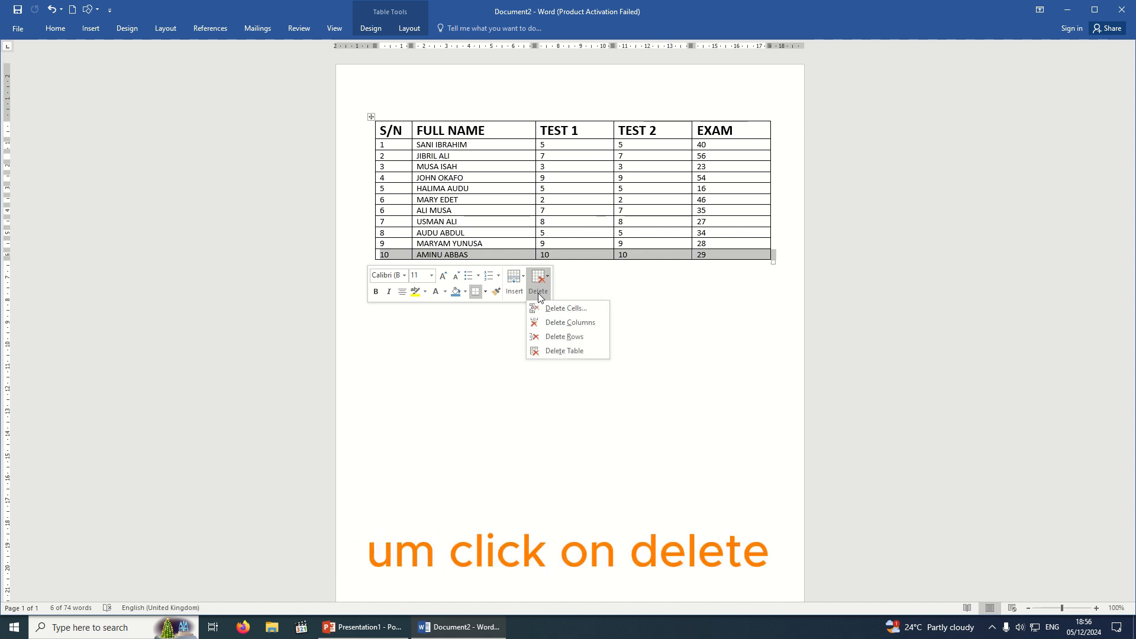
{"action": "left_click", "coordinate": [554, 339]}
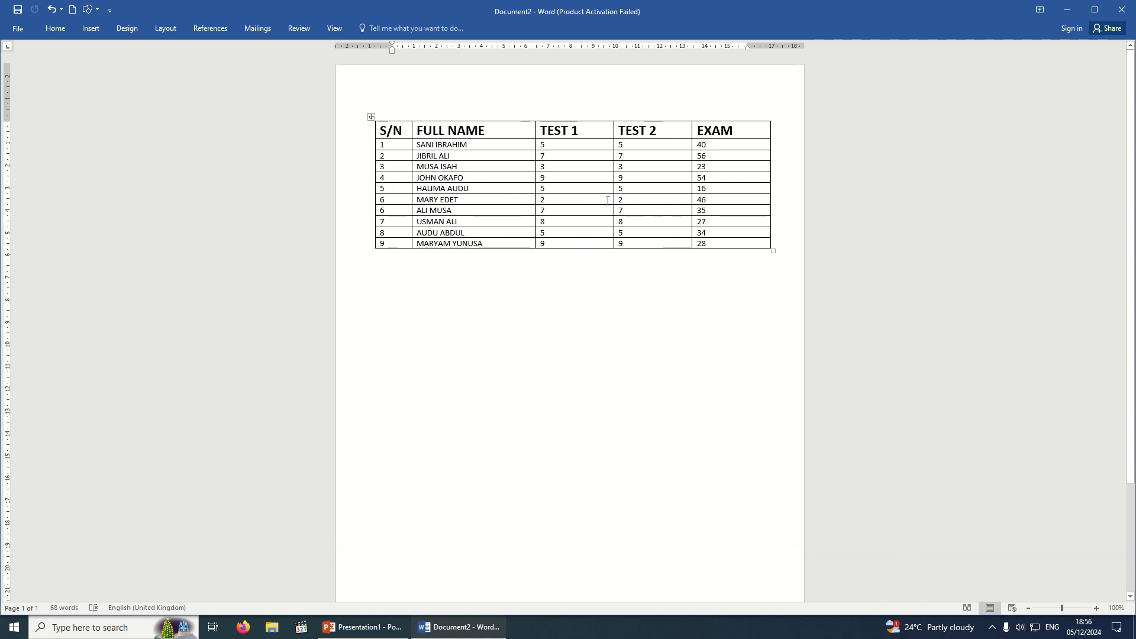
Expand the Table Styles gallery on the Table Design tab to show Plain, Grid and List styles.
{"action": "left_click", "coordinate": [554, 201]}
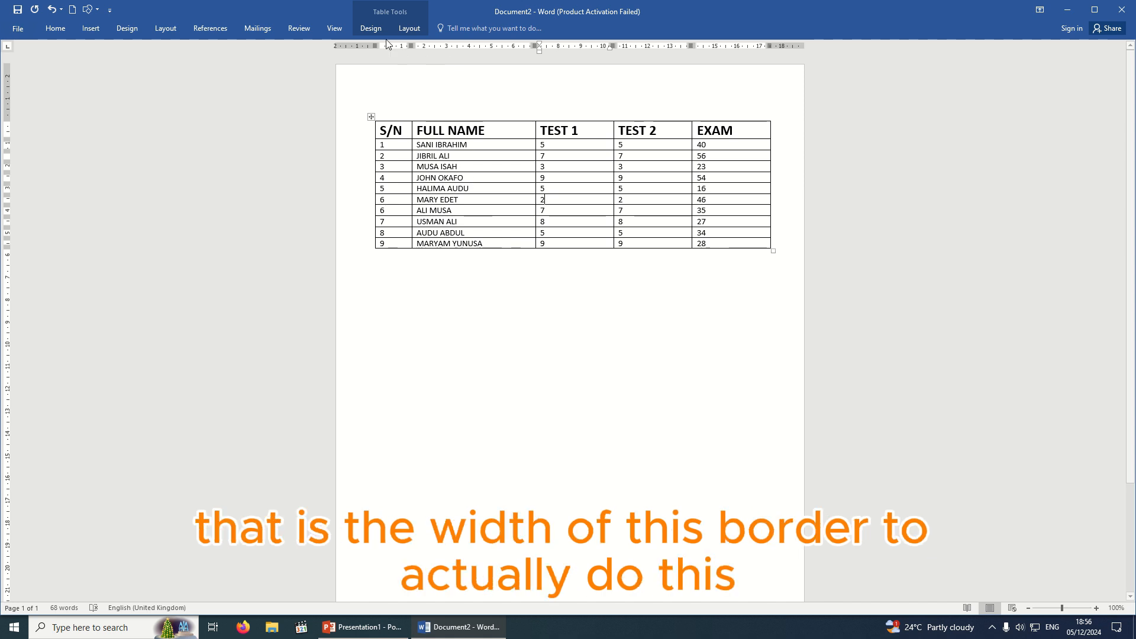
{"action": "left_click", "coordinate": [371, 29]}
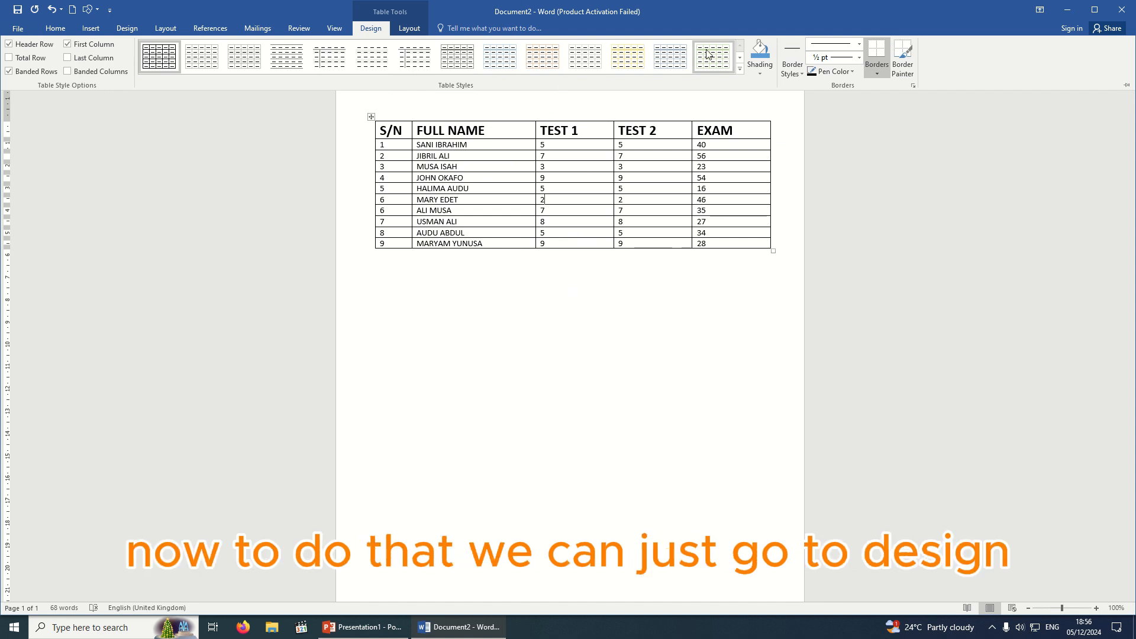
{"action": "double_click", "coordinate": [372, 29]}
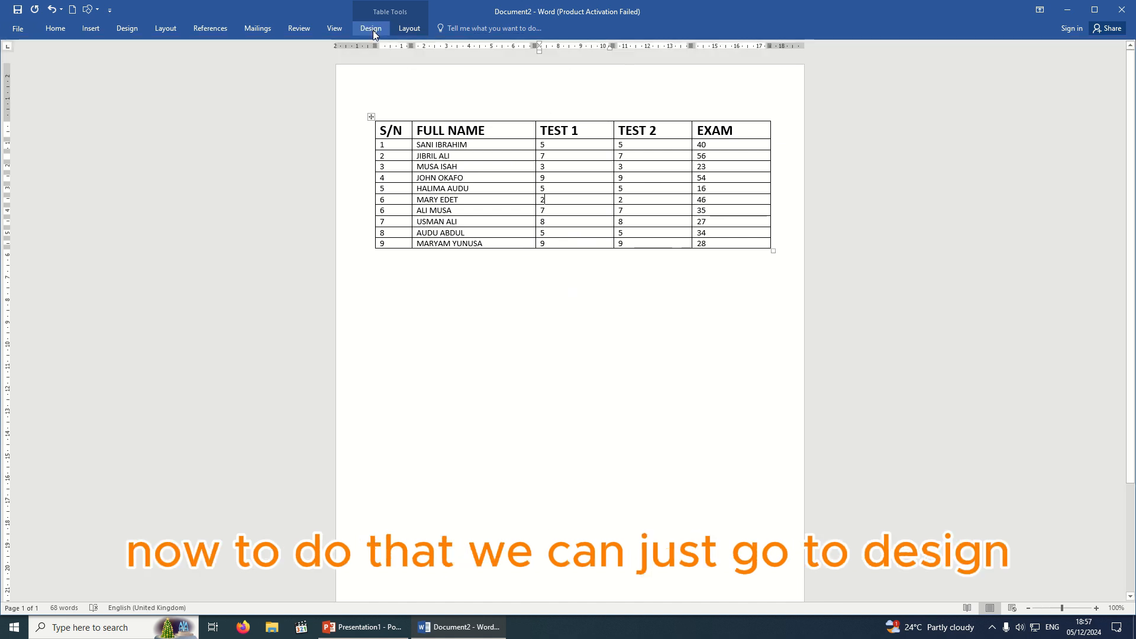
{"action": "left_click", "coordinate": [408, 30]}
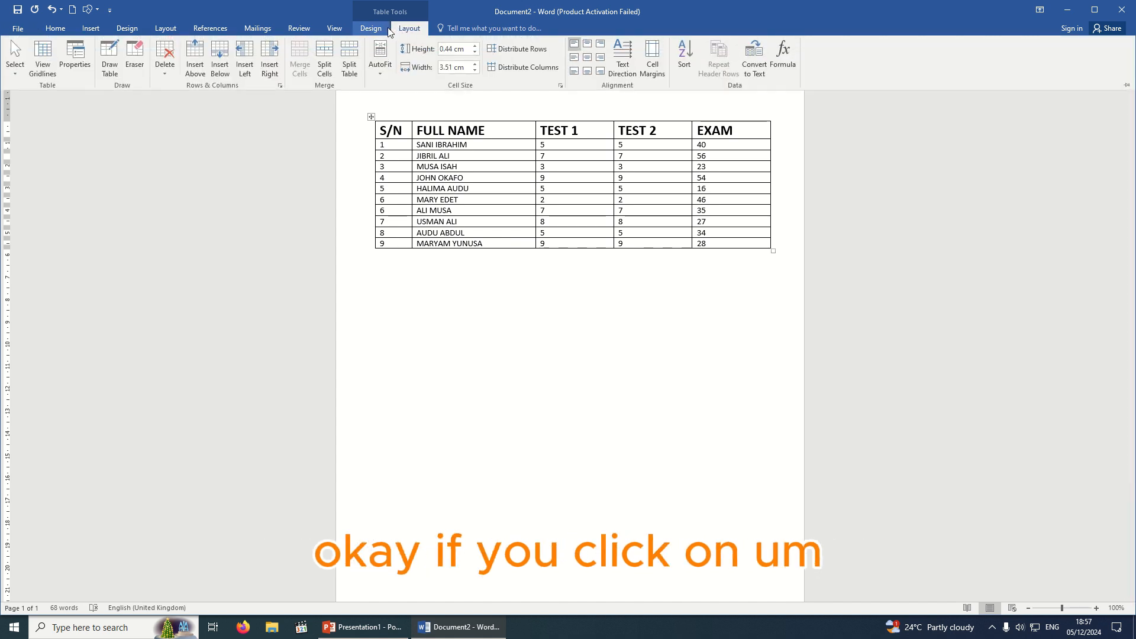
{"action": "left_click", "coordinate": [371, 29]}
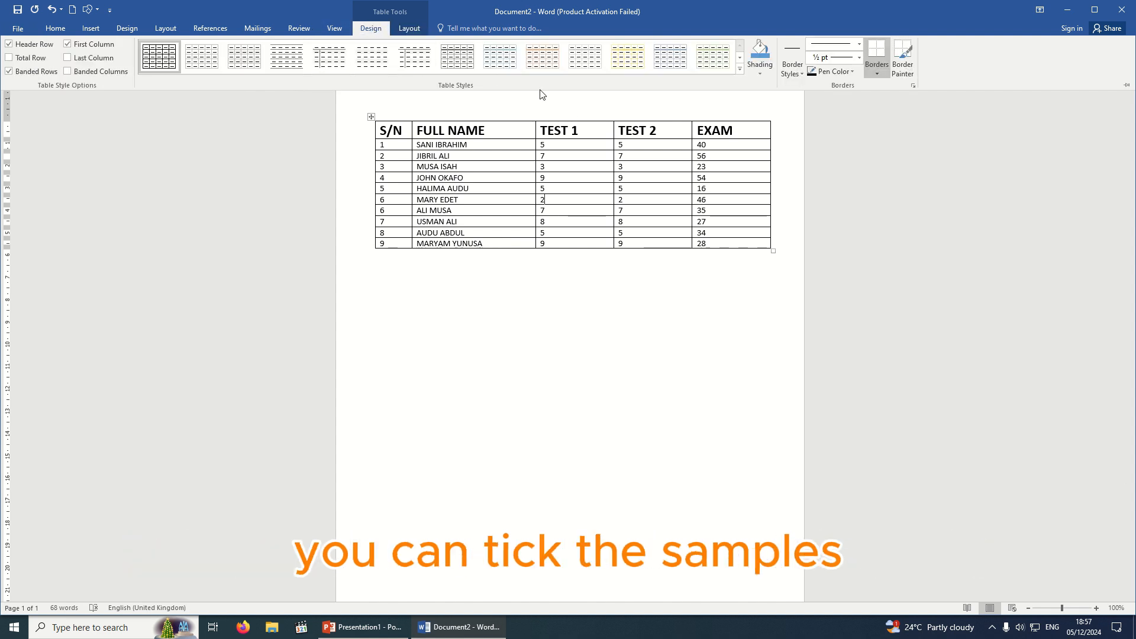
{"action": "left_click", "coordinate": [740, 67]}
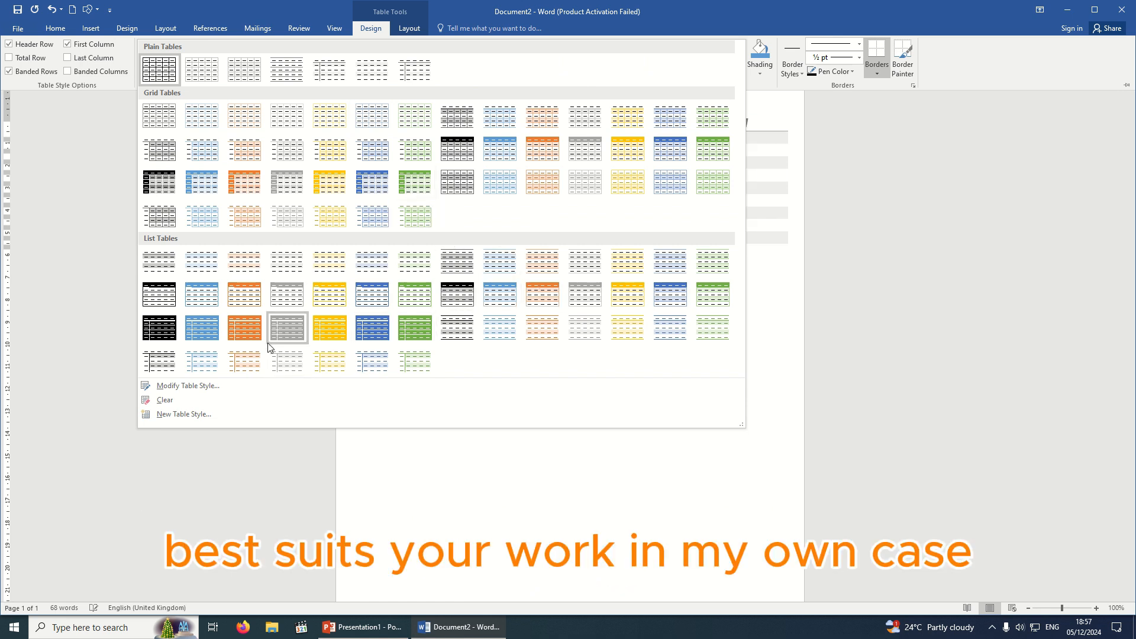
Apply the blue table style, shift the table slightly left on the ruler, and enlarge it.
{"action": "left_click", "coordinate": [197, 299]}
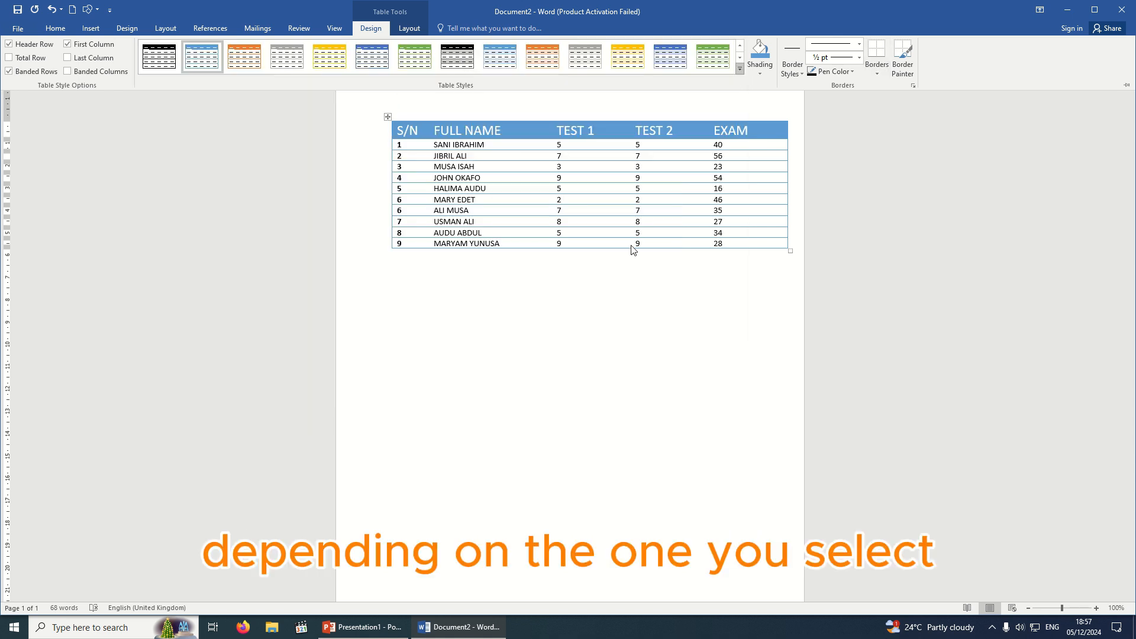
{"action": "left_click", "coordinate": [388, 117]}
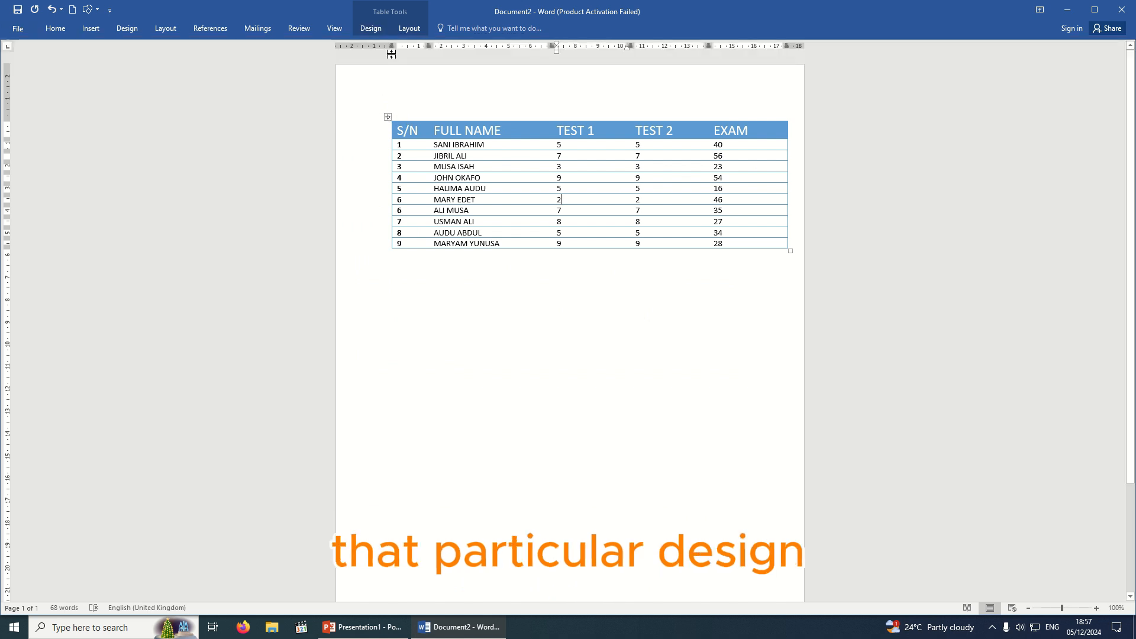
{"action": "left_click_drag", "start_coordinate": [391, 46], "coordinate": [374, 47]}
{"action": "left_click", "coordinate": [550, 292]}
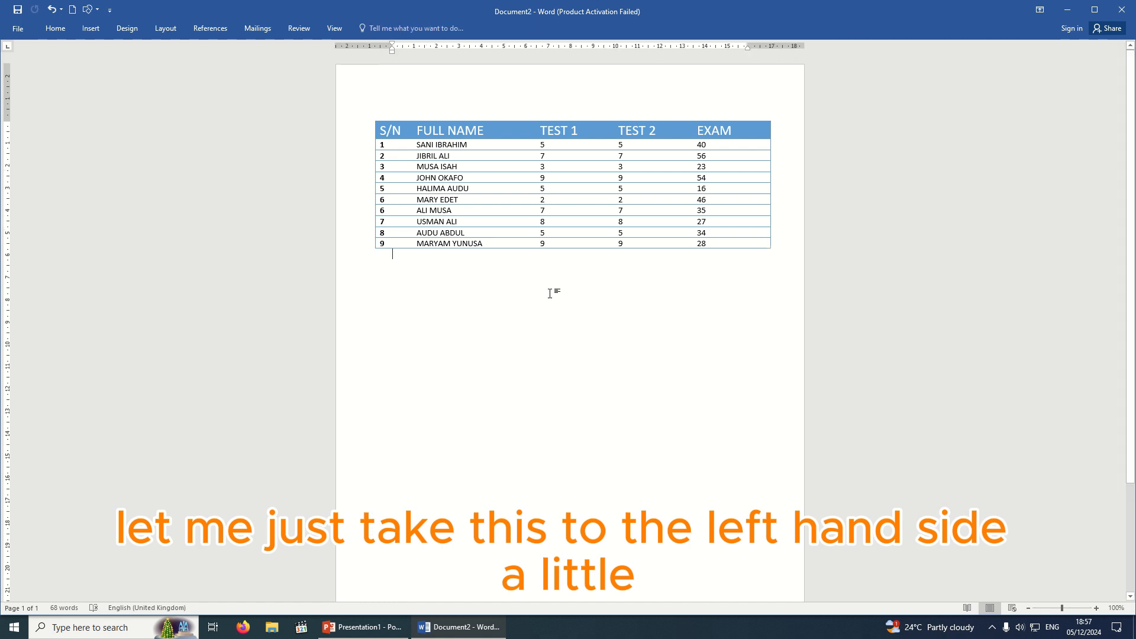
{"action": "left_click_drag", "start_coordinate": [773, 250], "coordinate": [791, 332]}
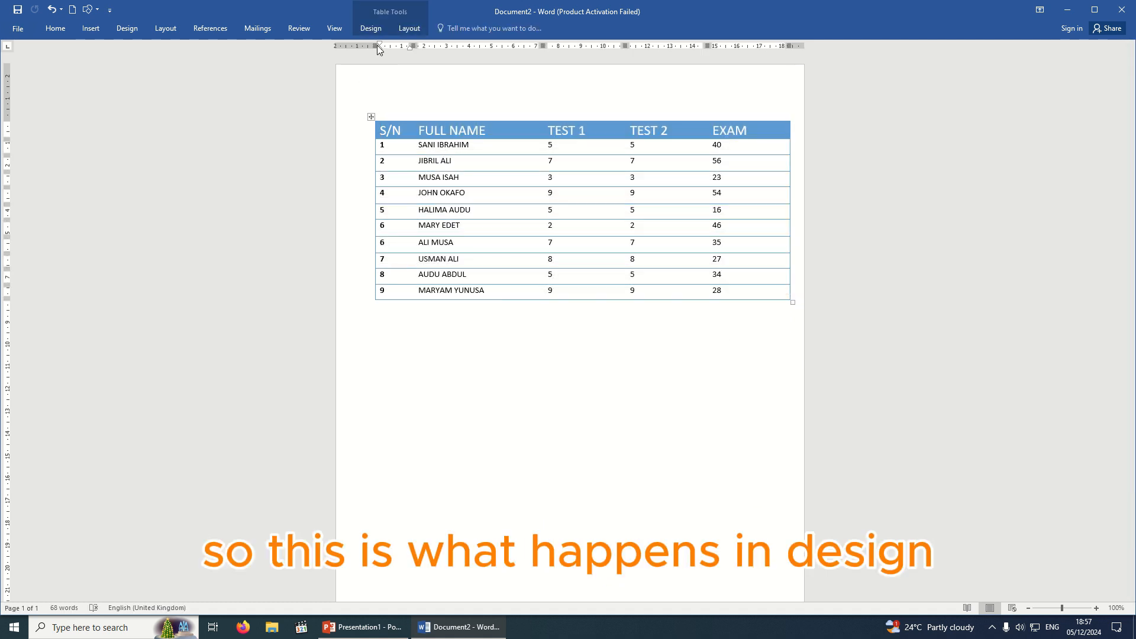
Apply the List Table 4 - Accent 5 style to the score table.
{"action": "left_click", "coordinate": [371, 29]}
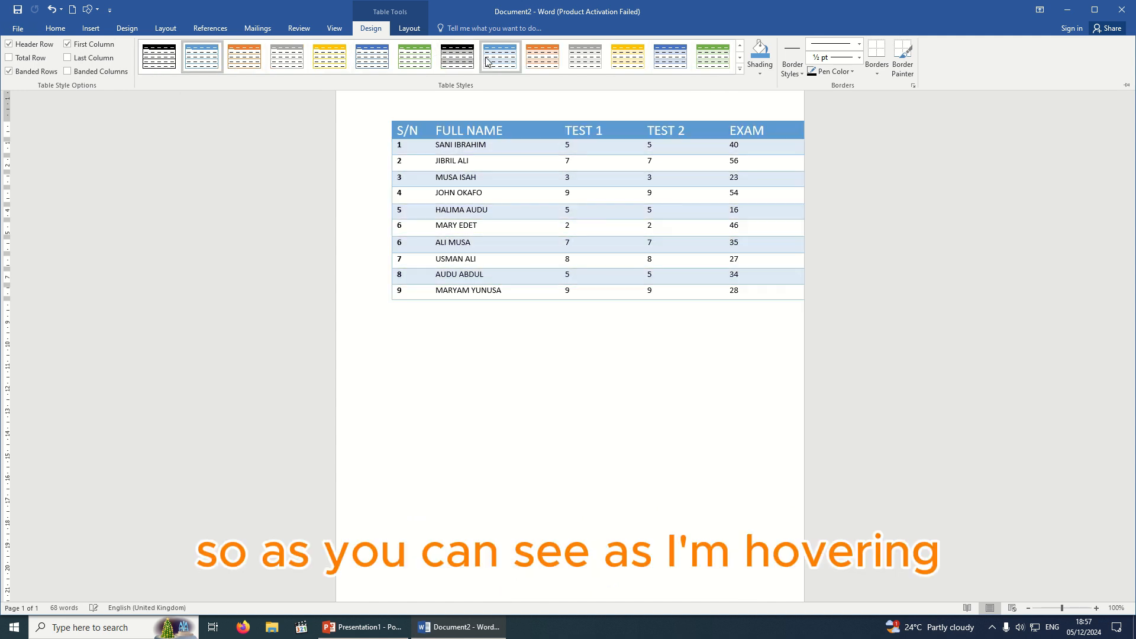
{"action": "left_click", "coordinate": [687, 68]}
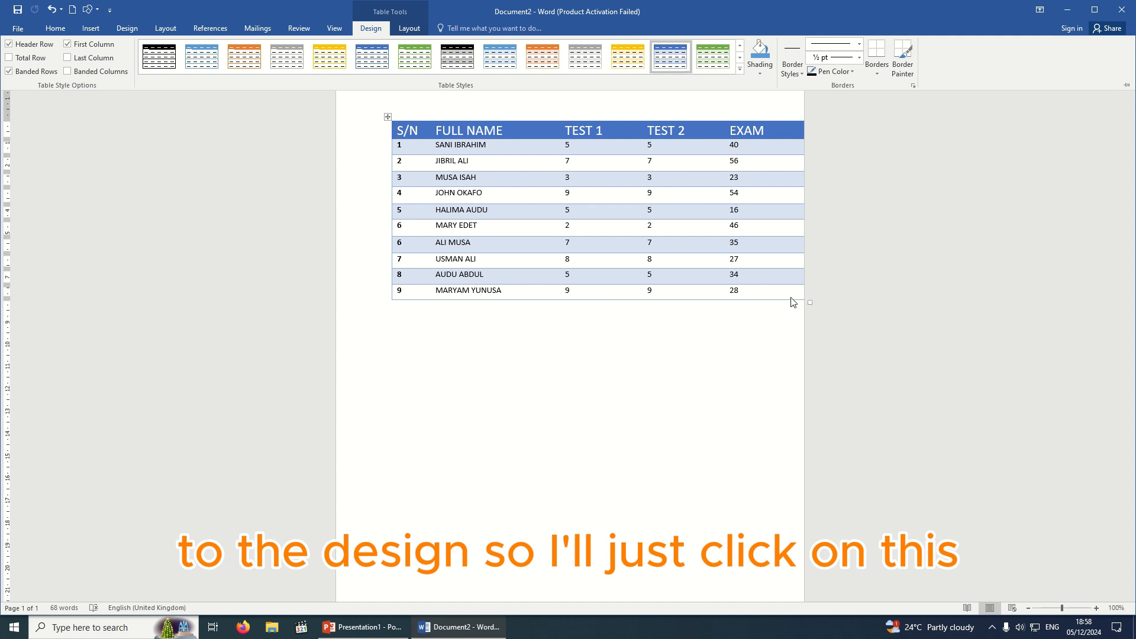
{"action": "left_click", "coordinate": [779, 312]}
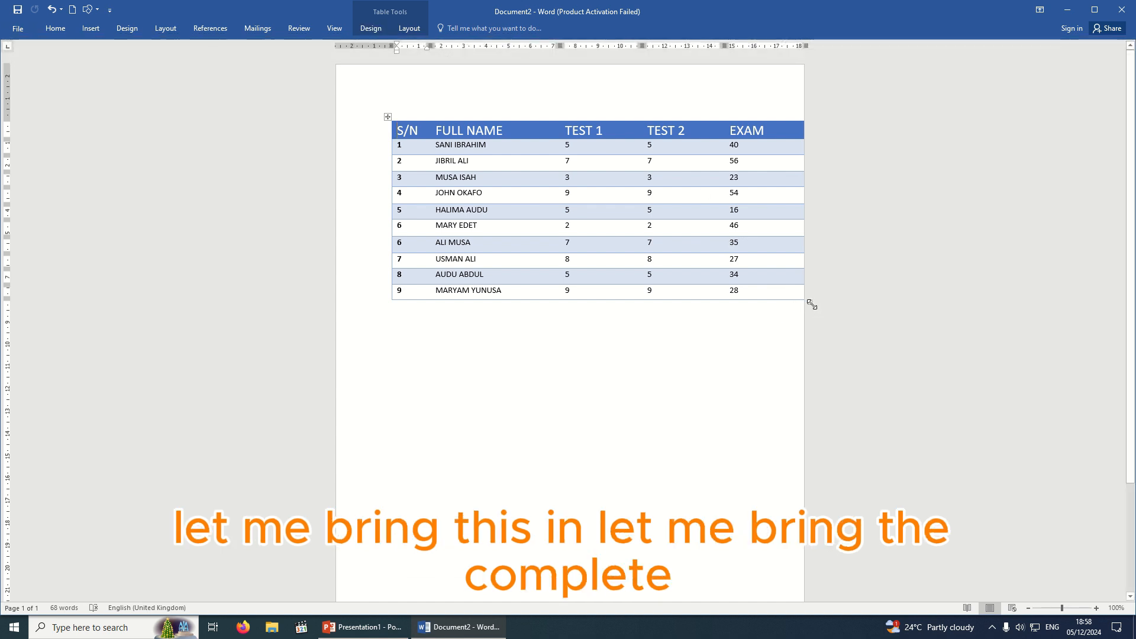
Drag the table's corner left to make it slightly narrower.
{"action": "left_click_drag", "start_coordinate": [810, 303], "coordinate": [769, 299]}
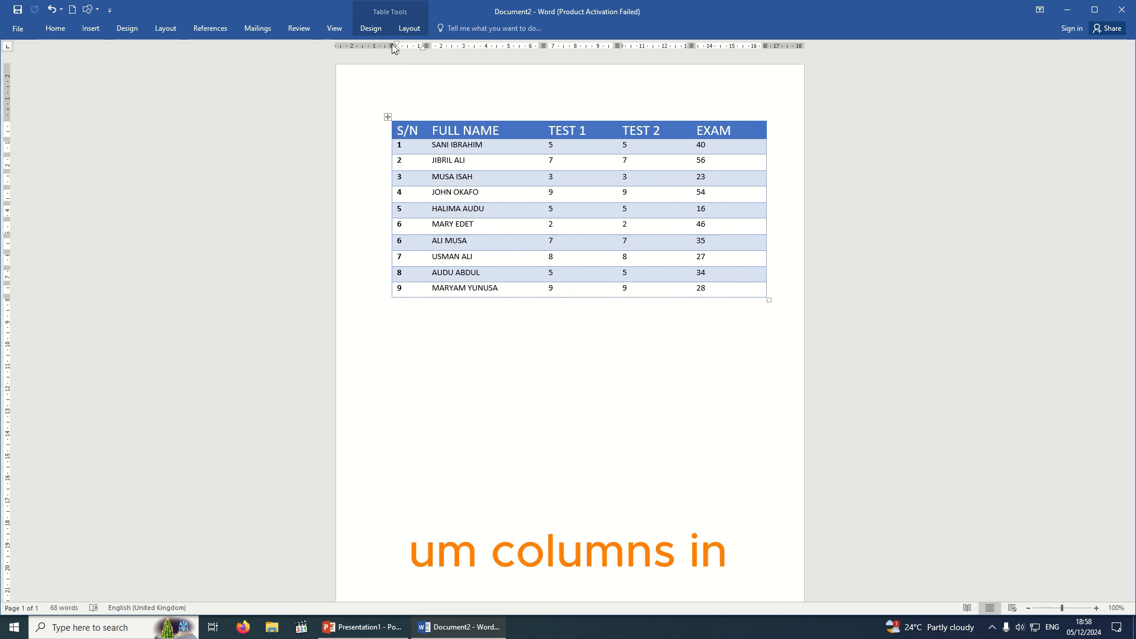
{"action": "left_click", "coordinate": [539, 368]}
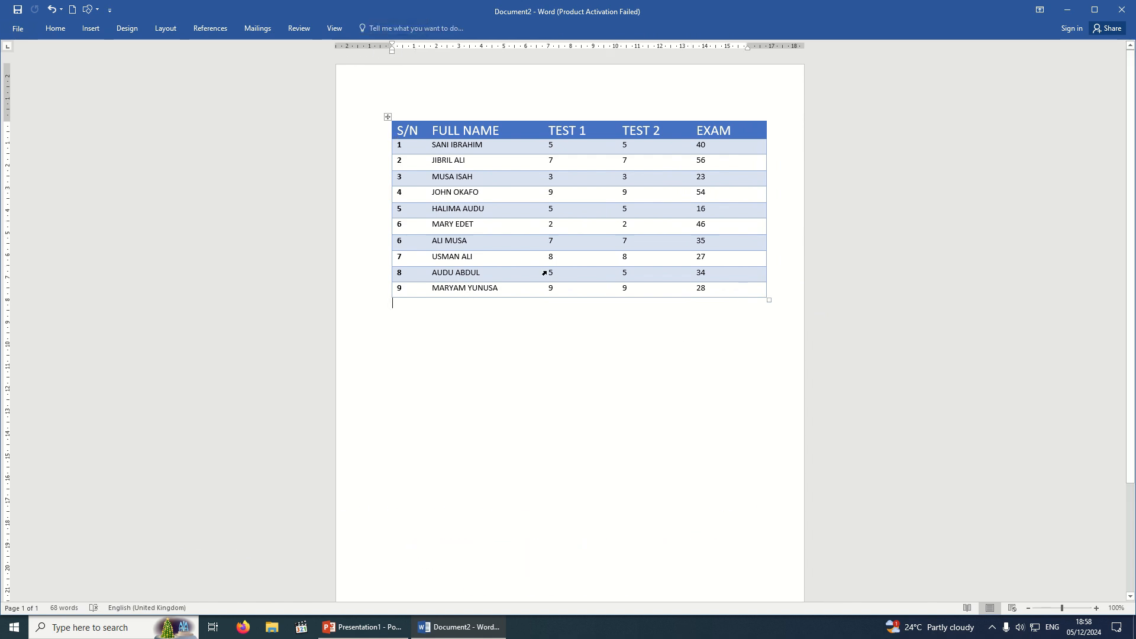
{"action": "left_click", "coordinate": [521, 257]}
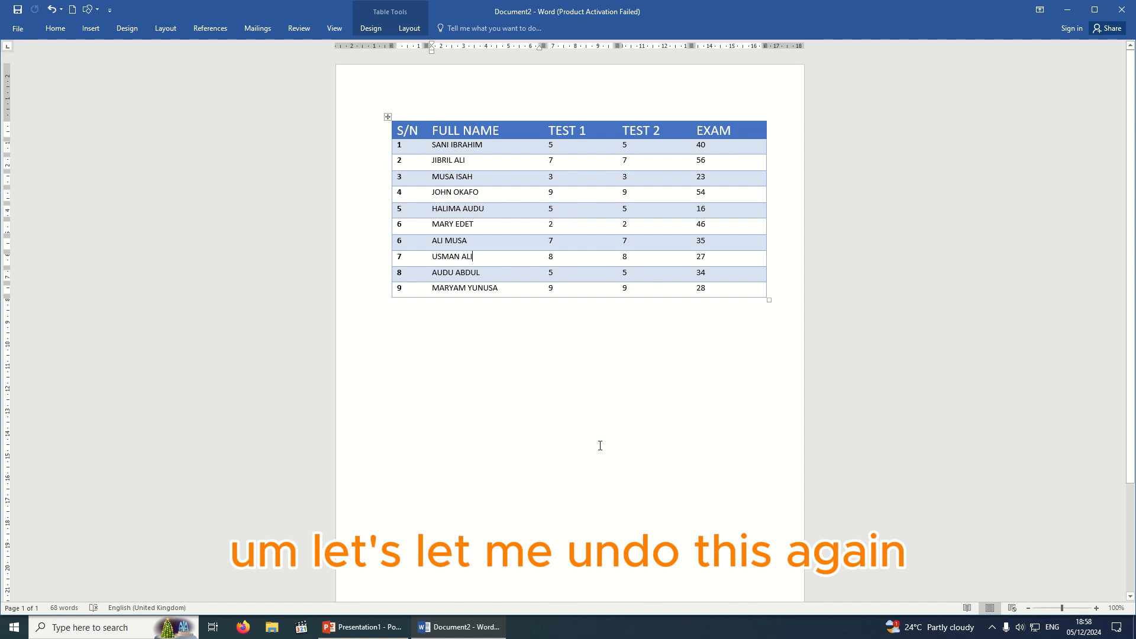
Undo twice to remove the blue style and resizing, restoring plain black gridlines.
{"action": "key", "text": "ctrl+z"}
{"action": "key", "text": "ctrl+z"}
{"action": "key", "text": "ctrl+z"}
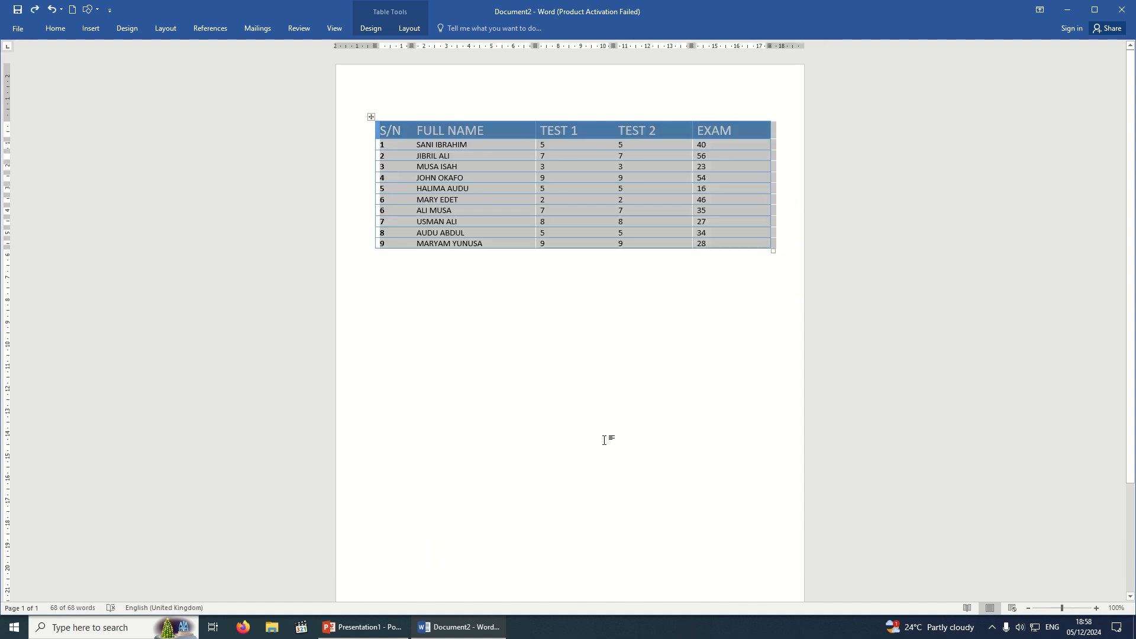
{"action": "key", "text": "ctrl+z"}
{"action": "key", "text": "ctrl+z"}
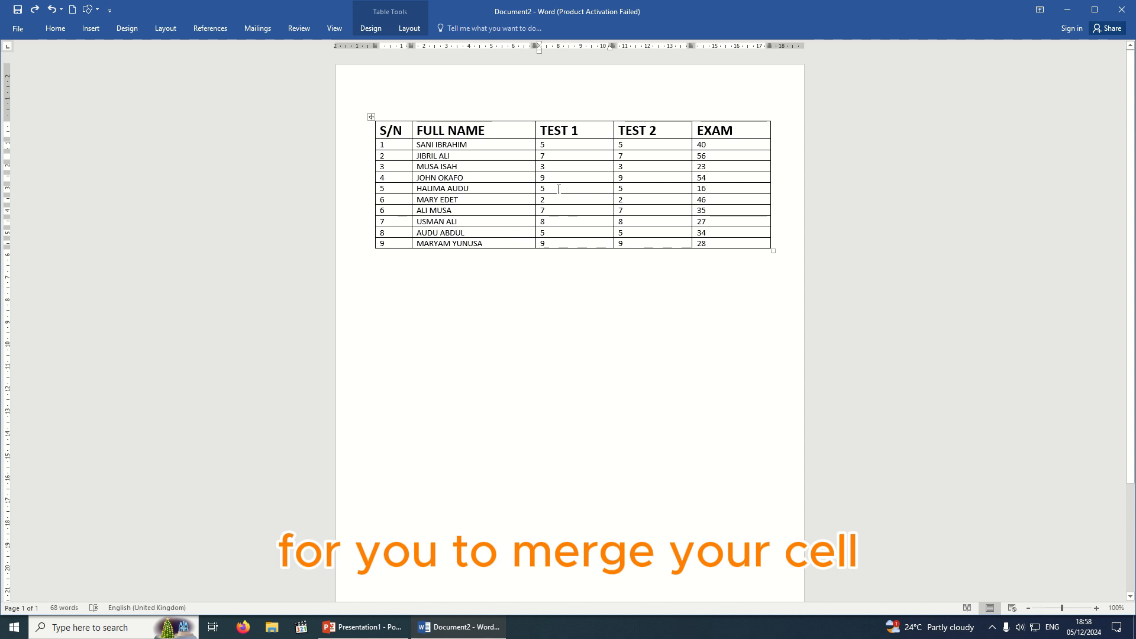
Select the TEST 1 and TEST 2 header cells and bring up their Merge Cells menu.
{"action": "left_click_drag", "start_coordinate": [556, 188], "coordinate": [643, 185]}
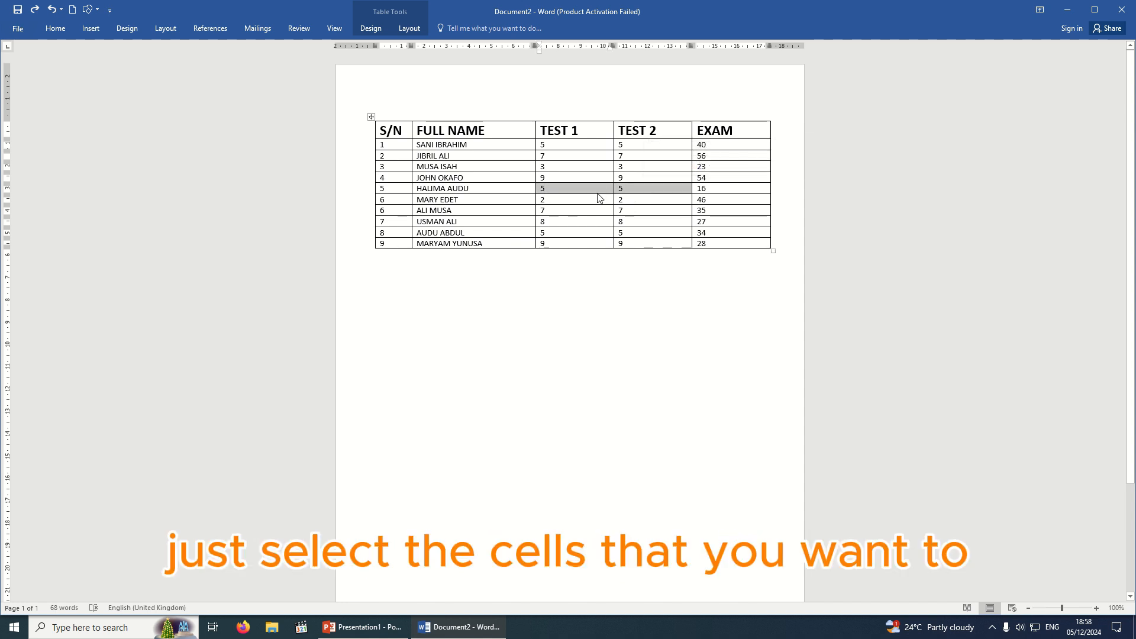
{"action": "left_click", "coordinate": [553, 178]}
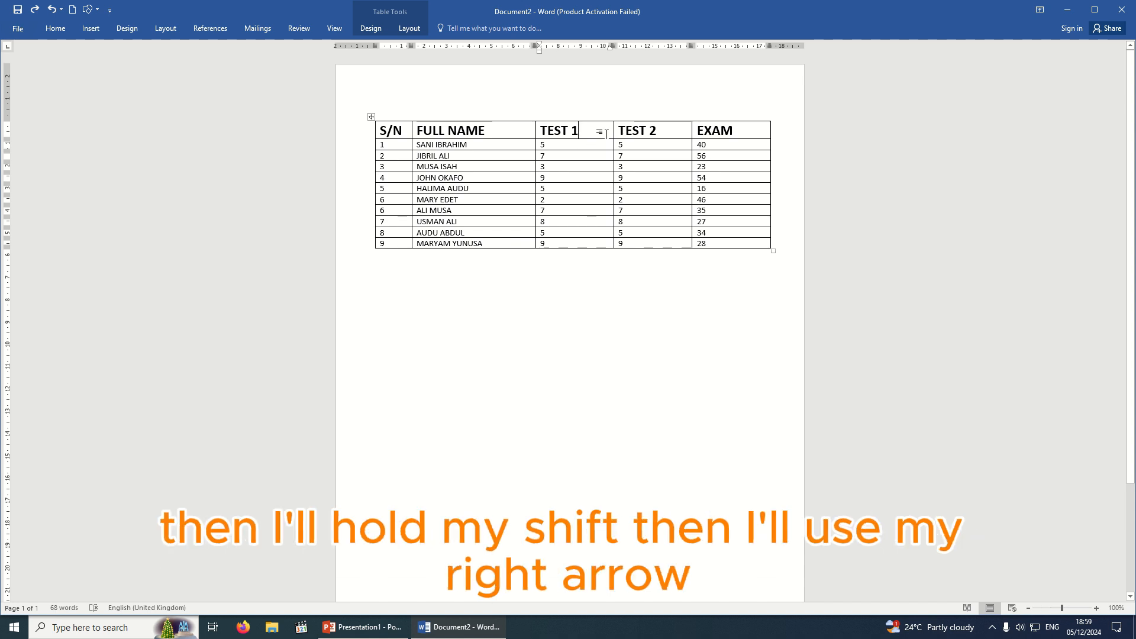
{"action": "key", "text": "shift+Right"}
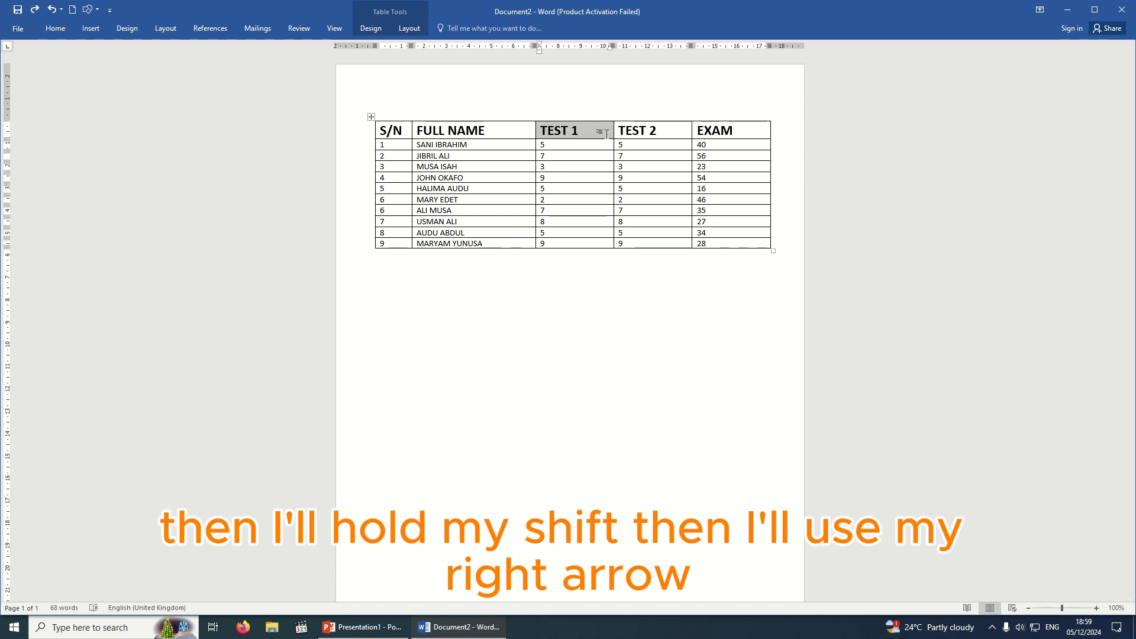
{"action": "key", "text": "shift+Right"}
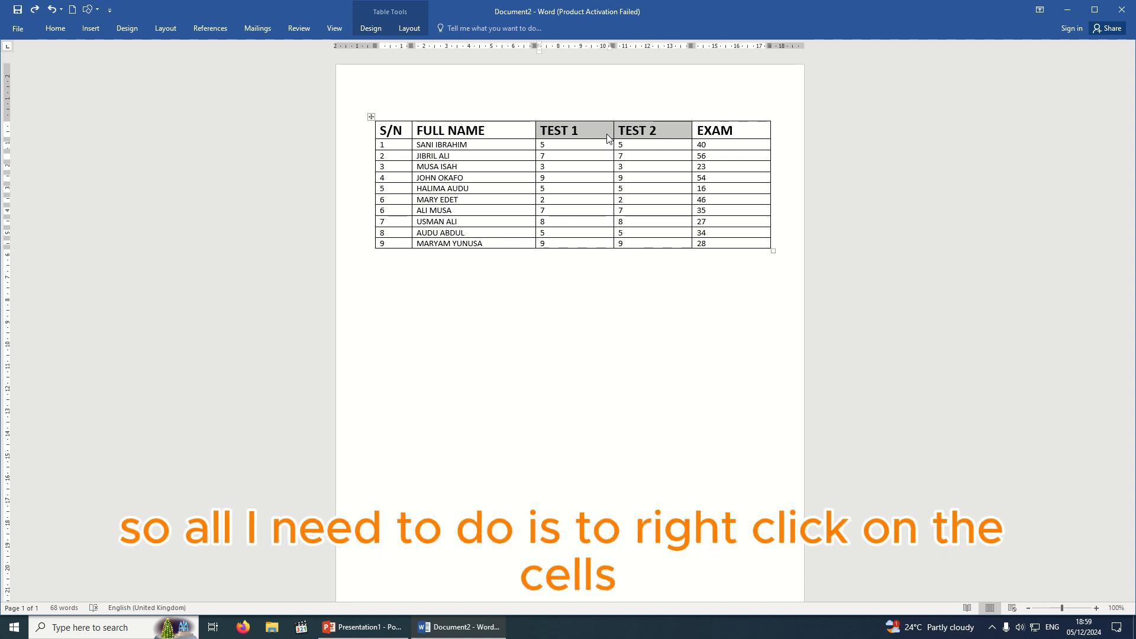
{"action": "right_click", "coordinate": [597, 135]}
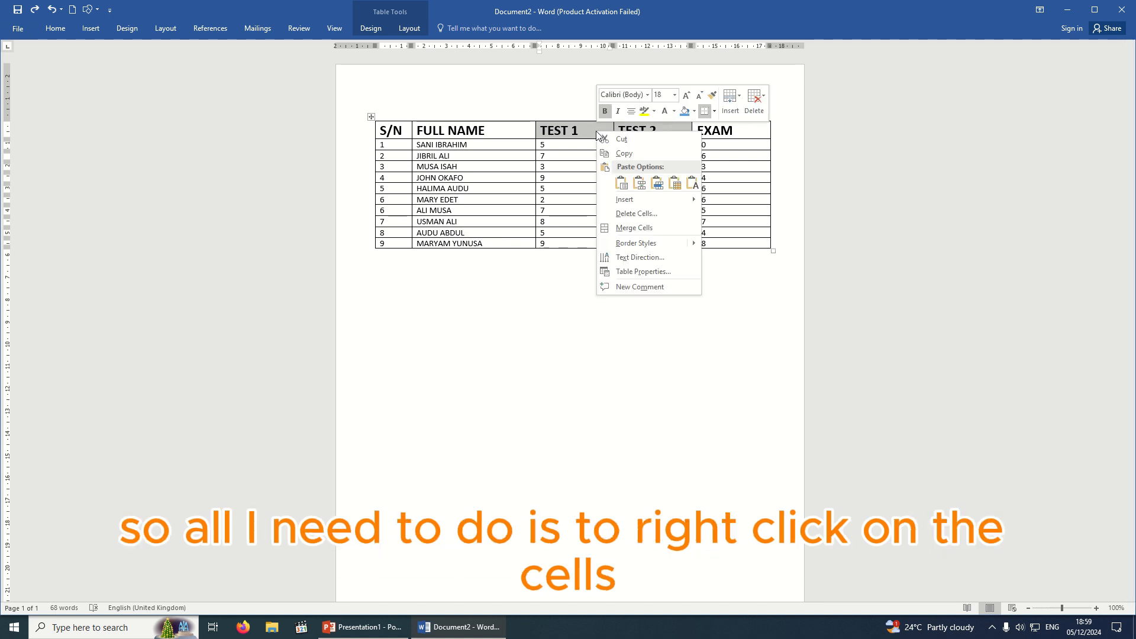
Merge the TEST 1 and TEST 2 headers into one cell titled 'CA', centred.
{"action": "left_click", "coordinate": [628, 233]}
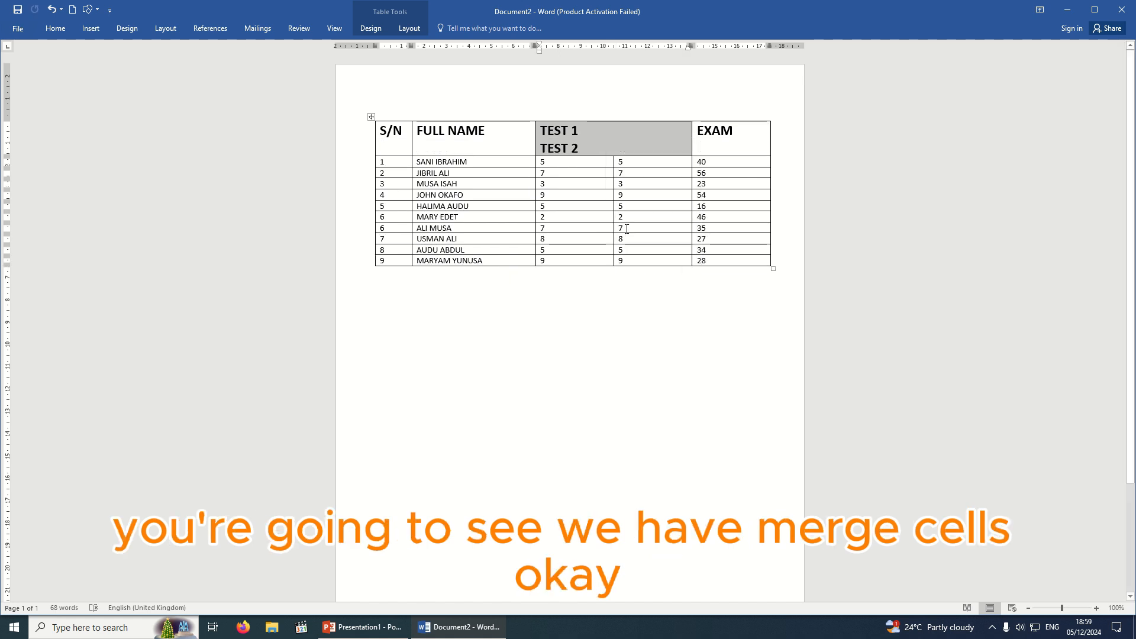
{"action": "left_click", "coordinate": [592, 137]}
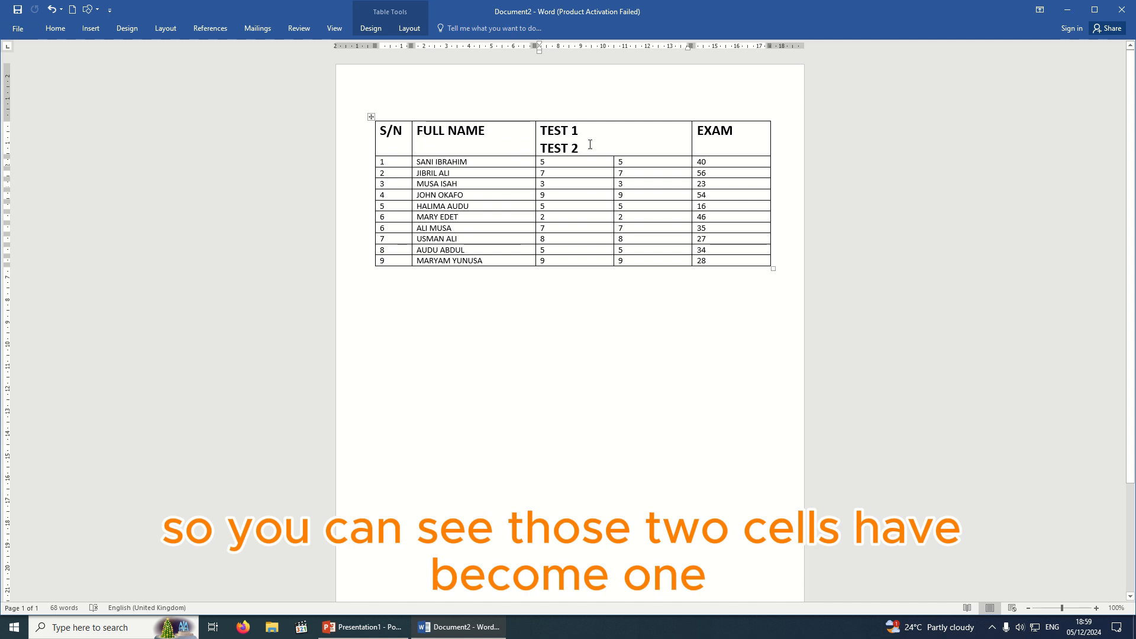
{"action": "left_click_drag", "start_coordinate": [588, 146], "coordinate": [566, 128]}
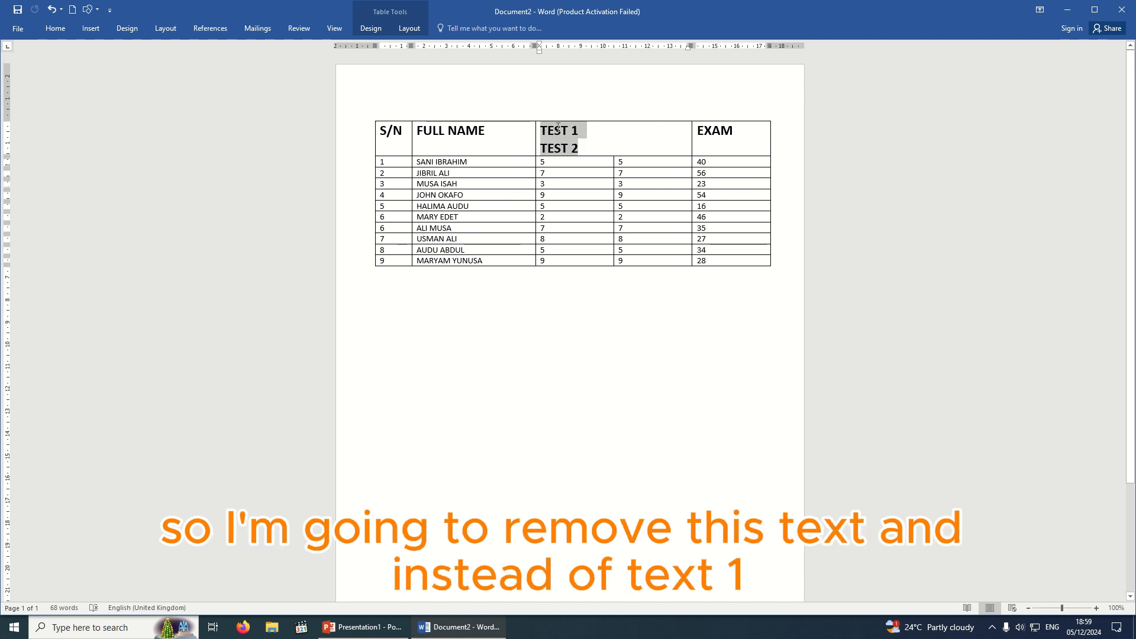
{"action": "key", "text": "BackSpace"}
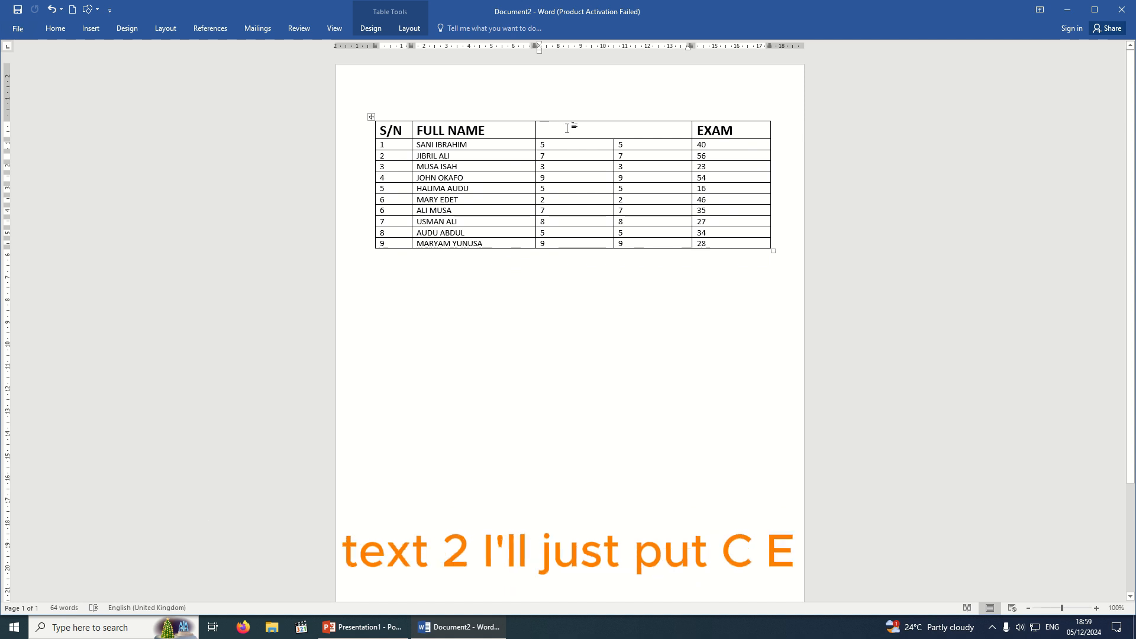
{"action": "type", "text": "CA"}
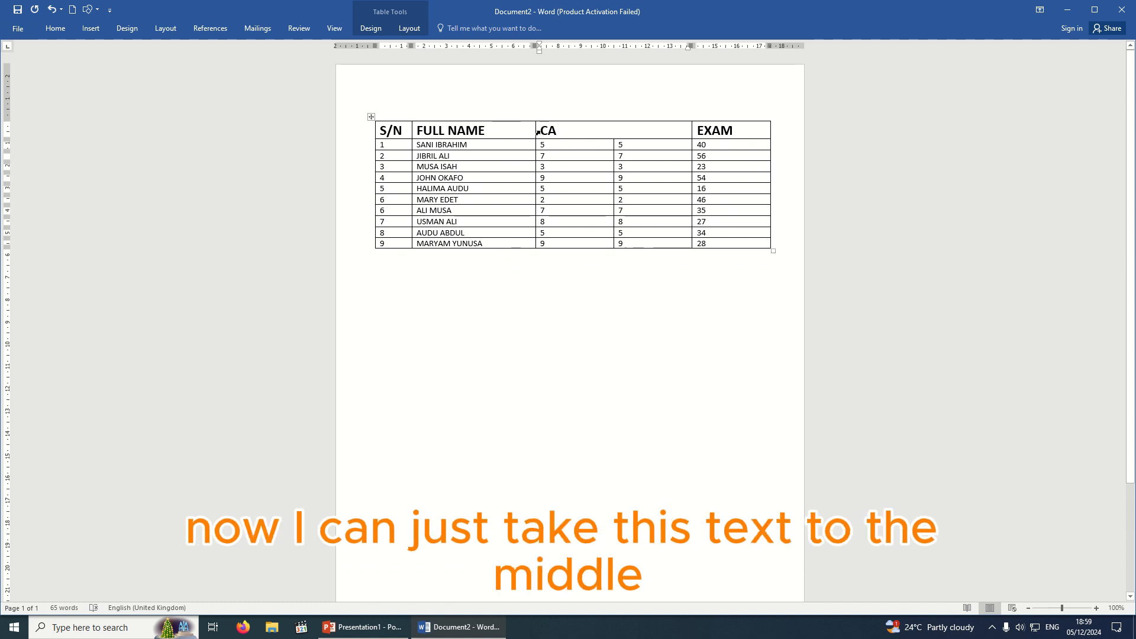
{"action": "key", "text": "ctrl+e"}
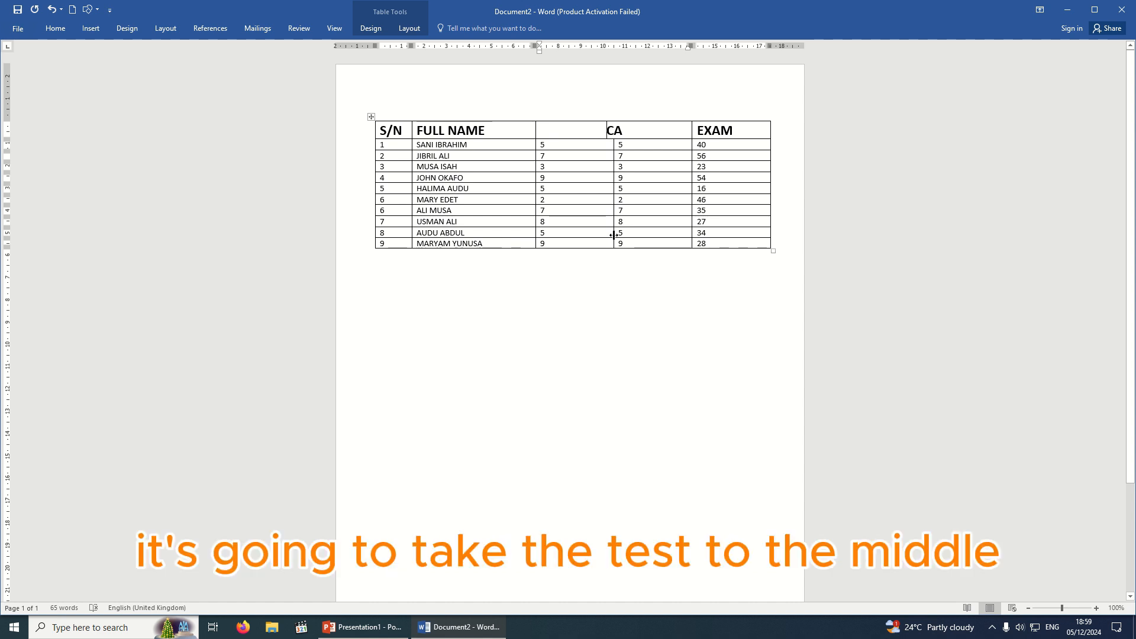
{"action": "left_click", "coordinate": [647, 284]}
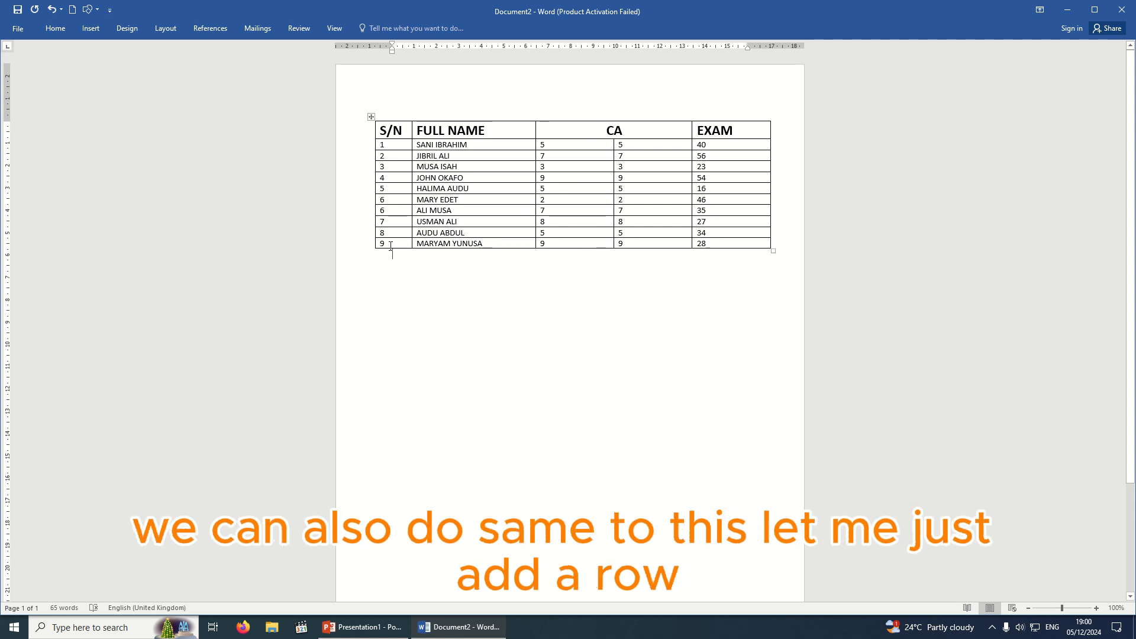
Add two empty rows at the bottom of the score table.
{"action": "left_click", "coordinate": [367, 250]}
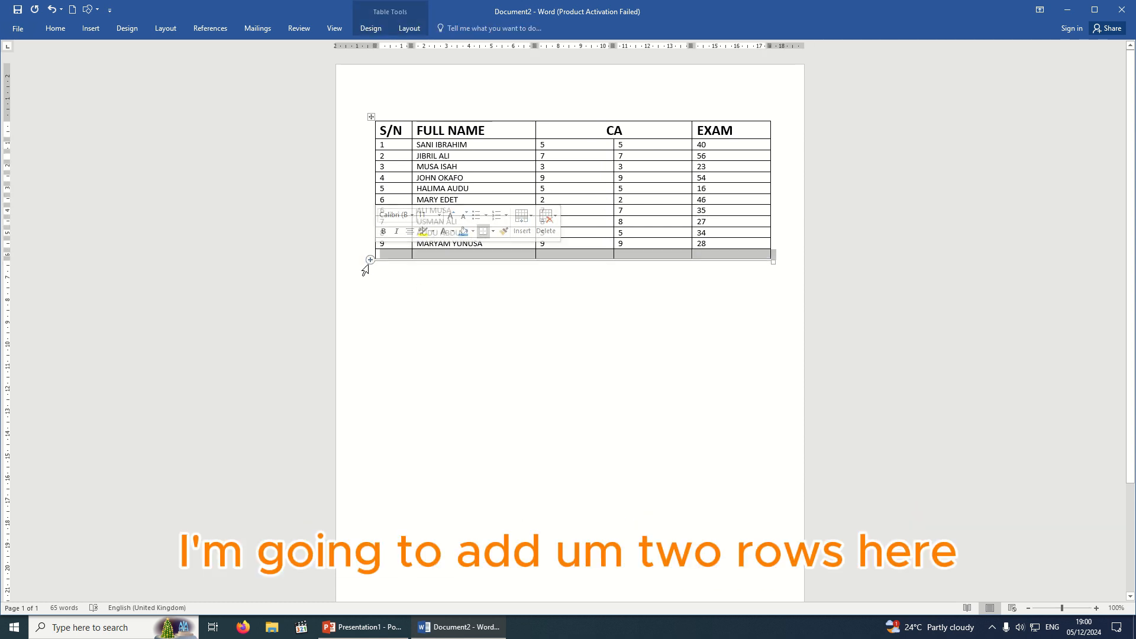
{"action": "left_click", "coordinate": [371, 260]}
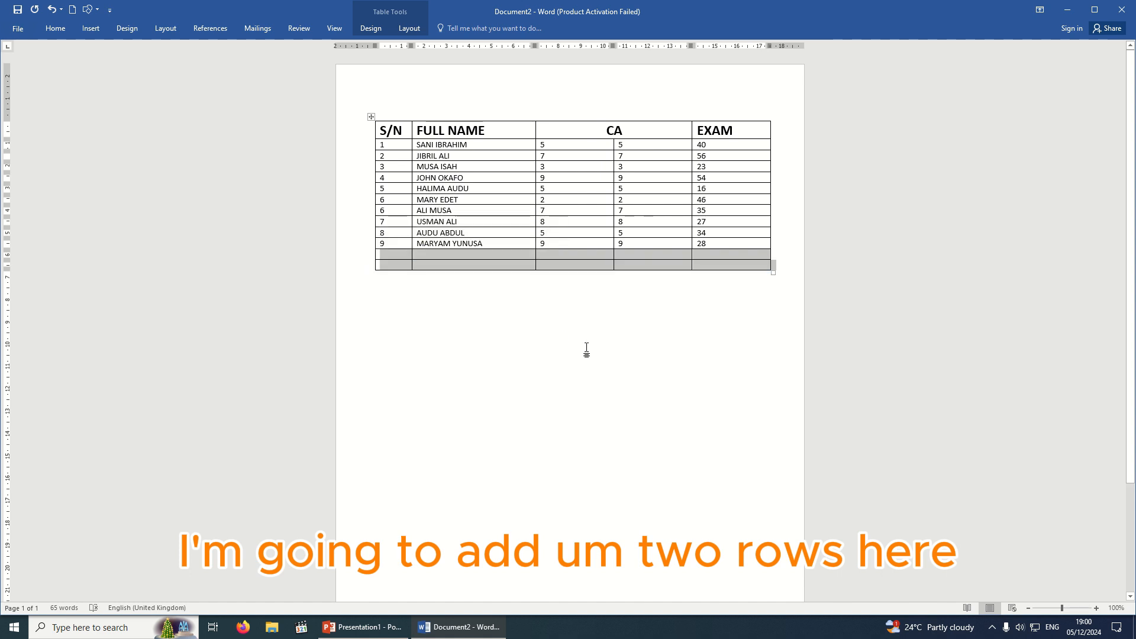
{"action": "left_click", "coordinate": [572, 279]}
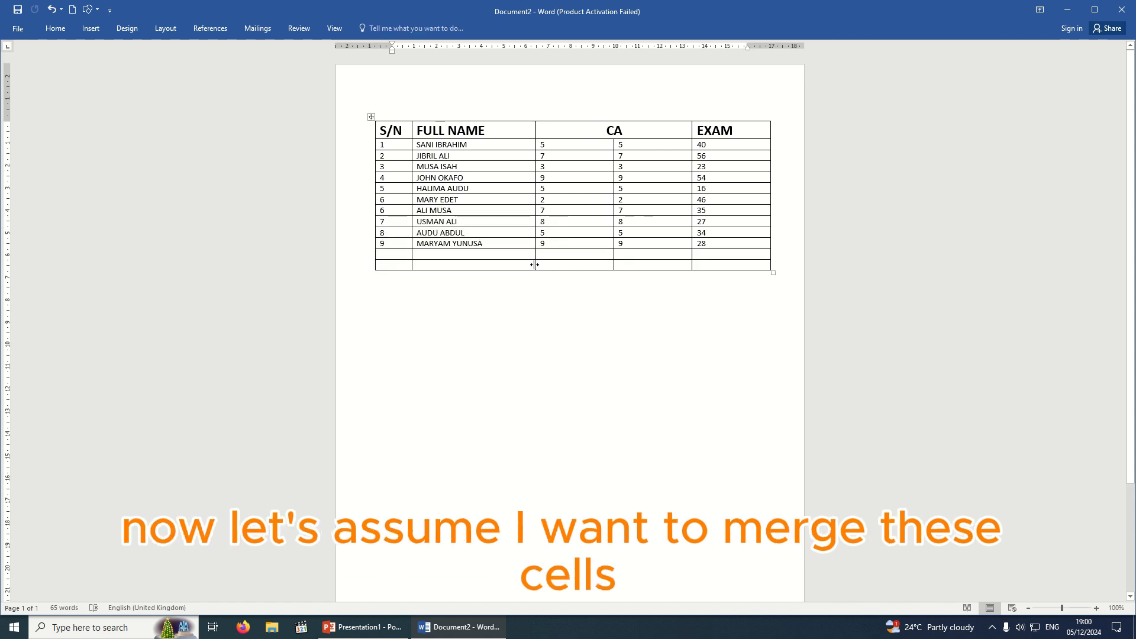
Merge the new rows' cells from FULL NAME to EXAM into one wide cell.
{"action": "left_click", "coordinate": [447, 257]}
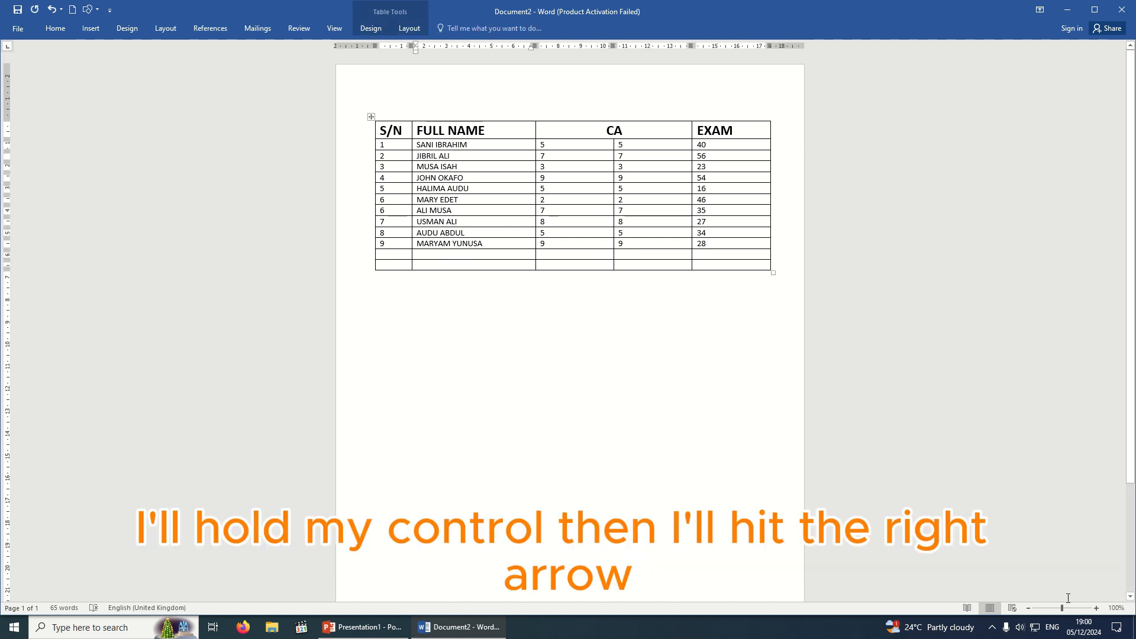
{"action": "key", "text": "shift+Right"}
{"action": "key", "text": "shift+Right"}
{"action": "key", "text": "shift+Right"}
{"action": "key", "text": "shift+Right"}
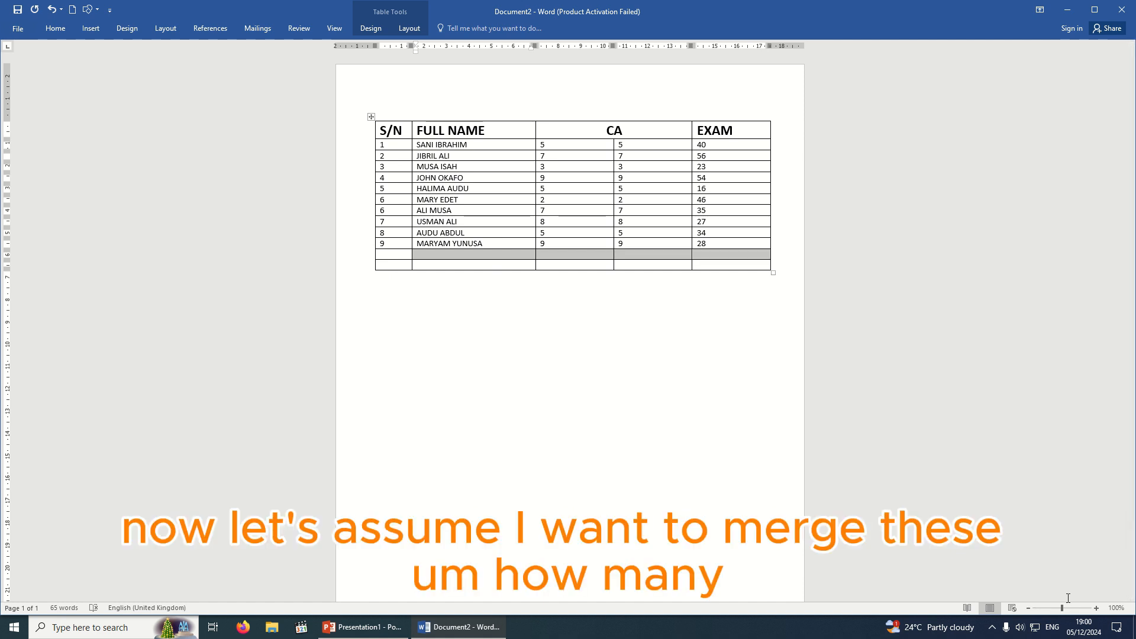
{"action": "key", "text": "shift+Down"}
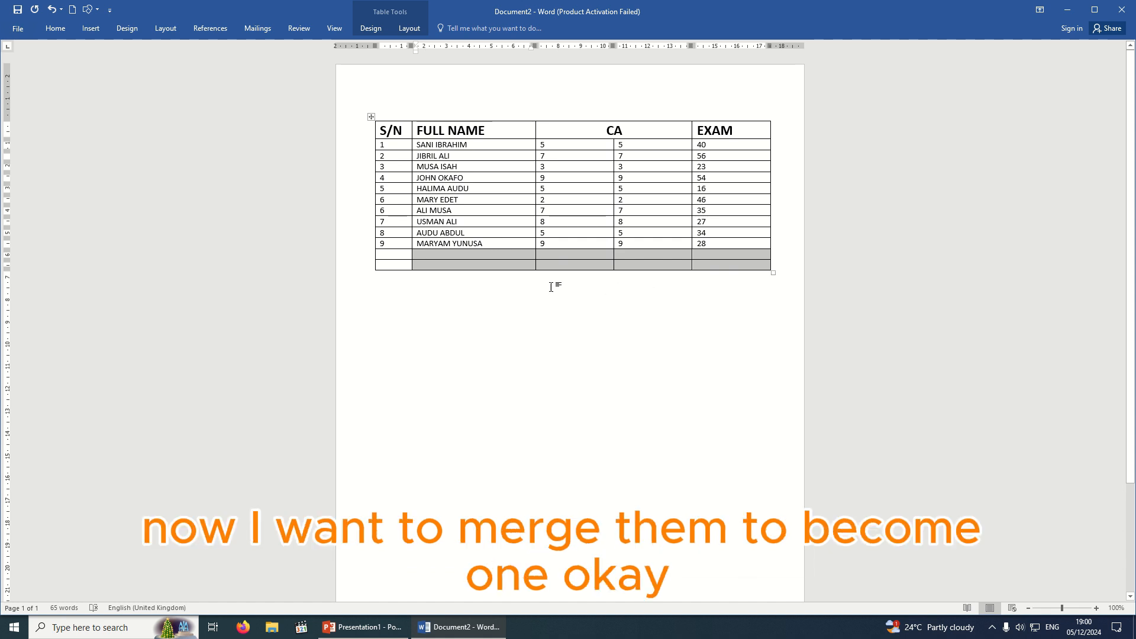
{"action": "right_click", "coordinate": [584, 267]}
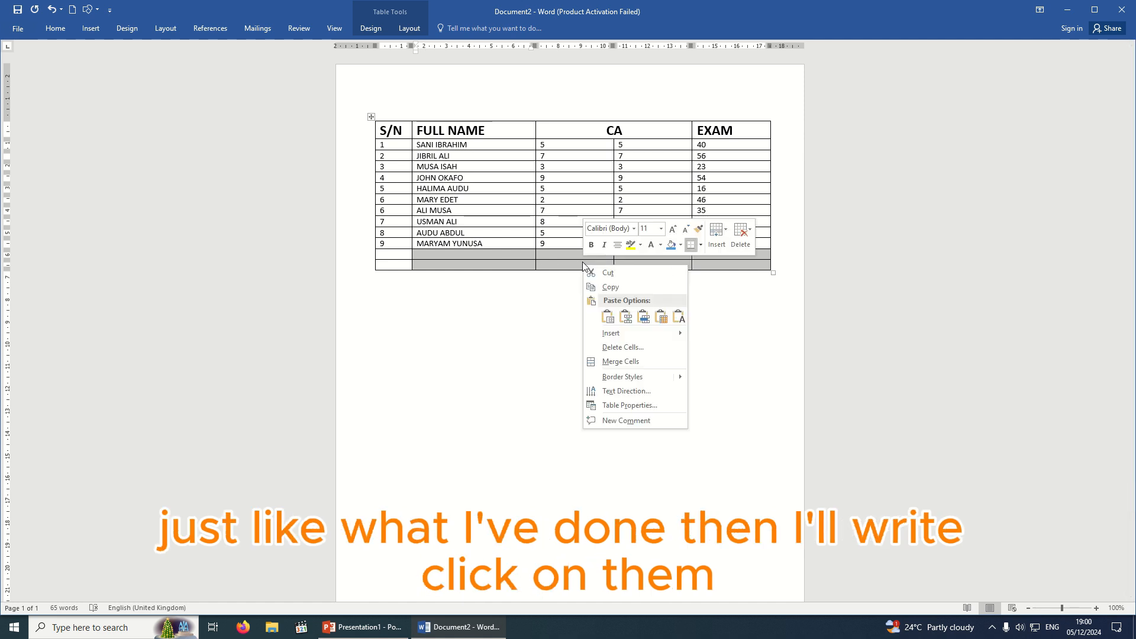
{"action": "left_click", "coordinate": [623, 363]}
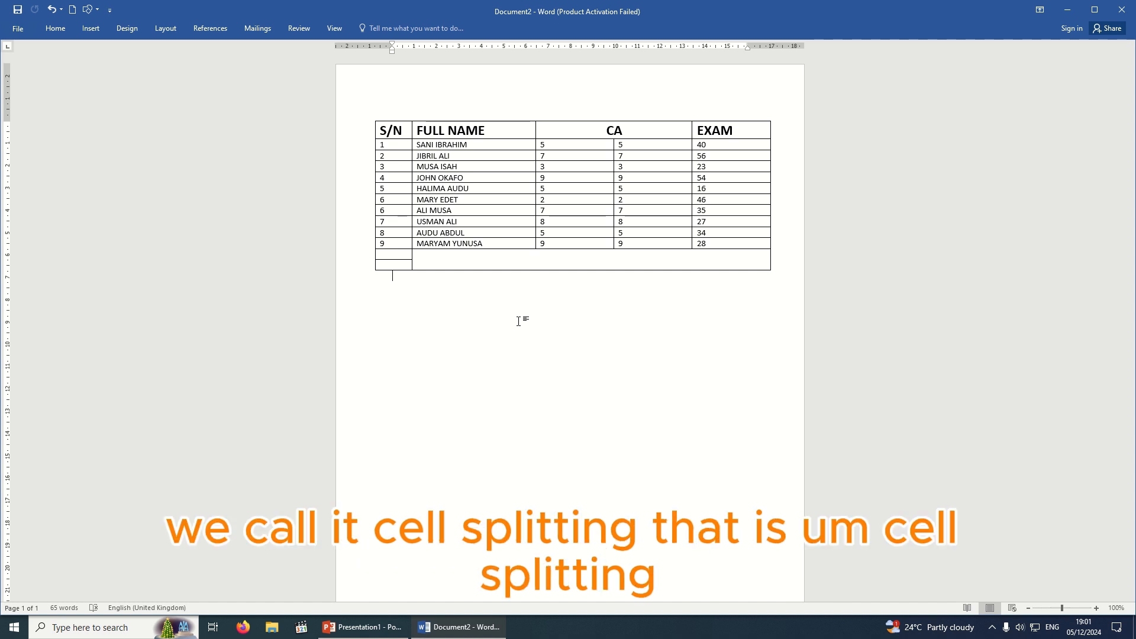
Split the empty merged bottom cell into 4 columns and 2 rows.
{"action": "left_click", "coordinate": [421, 264]}
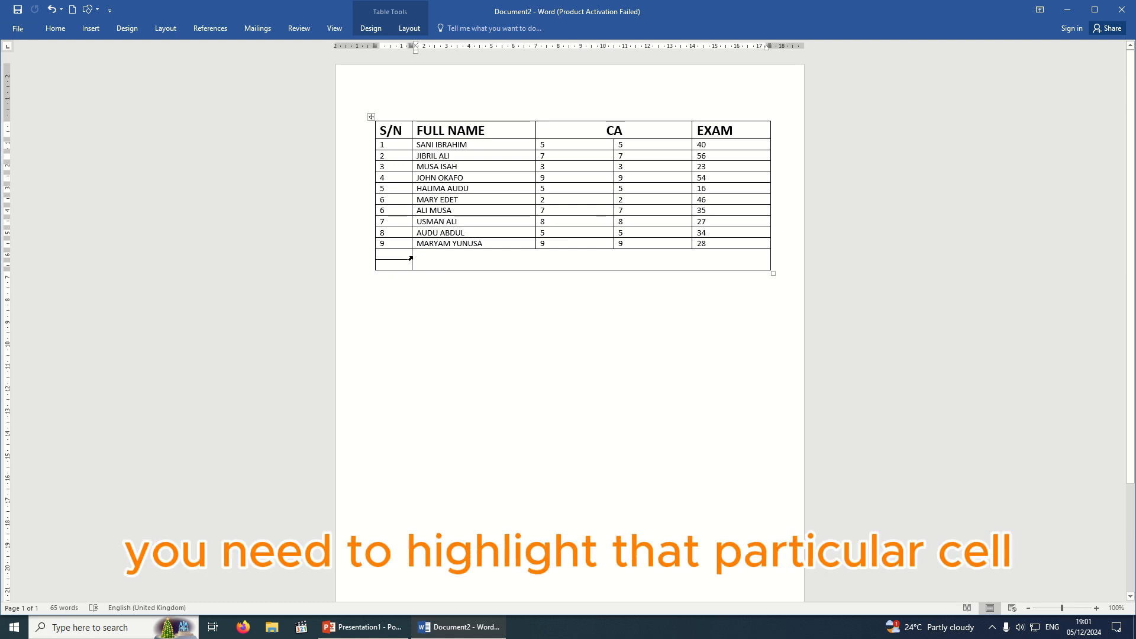
{"action": "left_click", "coordinate": [415, 258]}
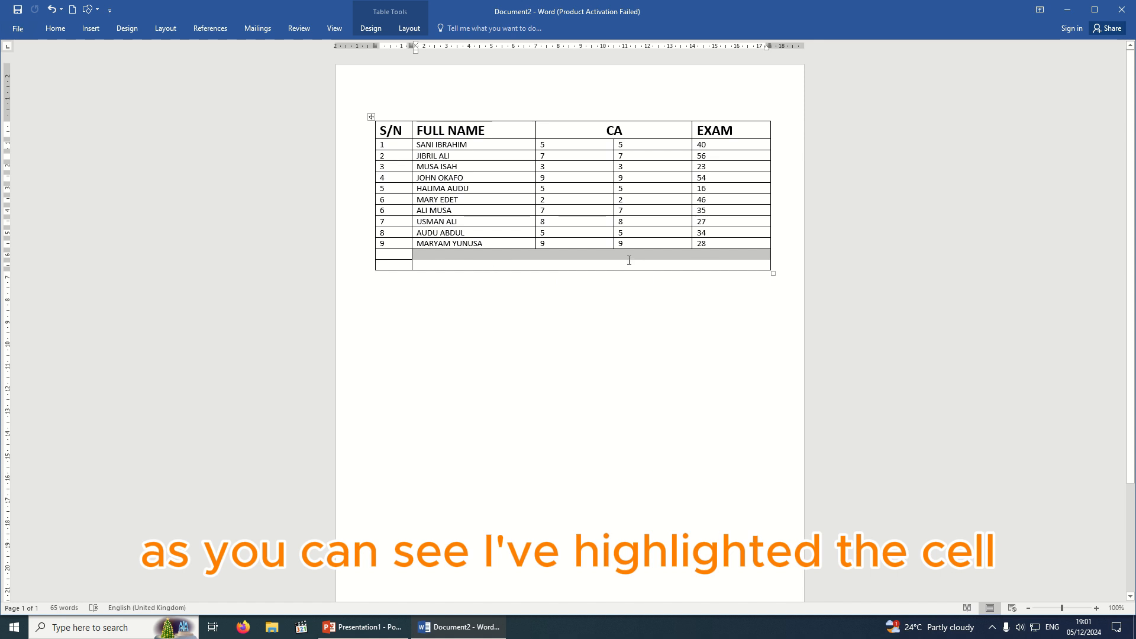
{"action": "right_click", "coordinate": [581, 252]}
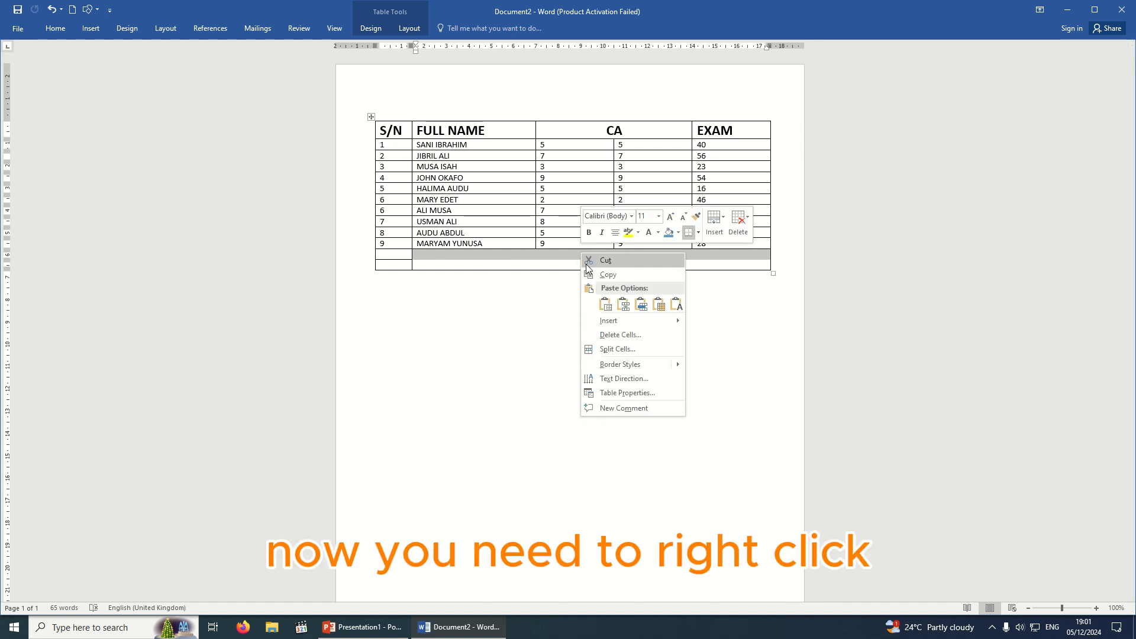
{"action": "left_click", "coordinate": [640, 350]}
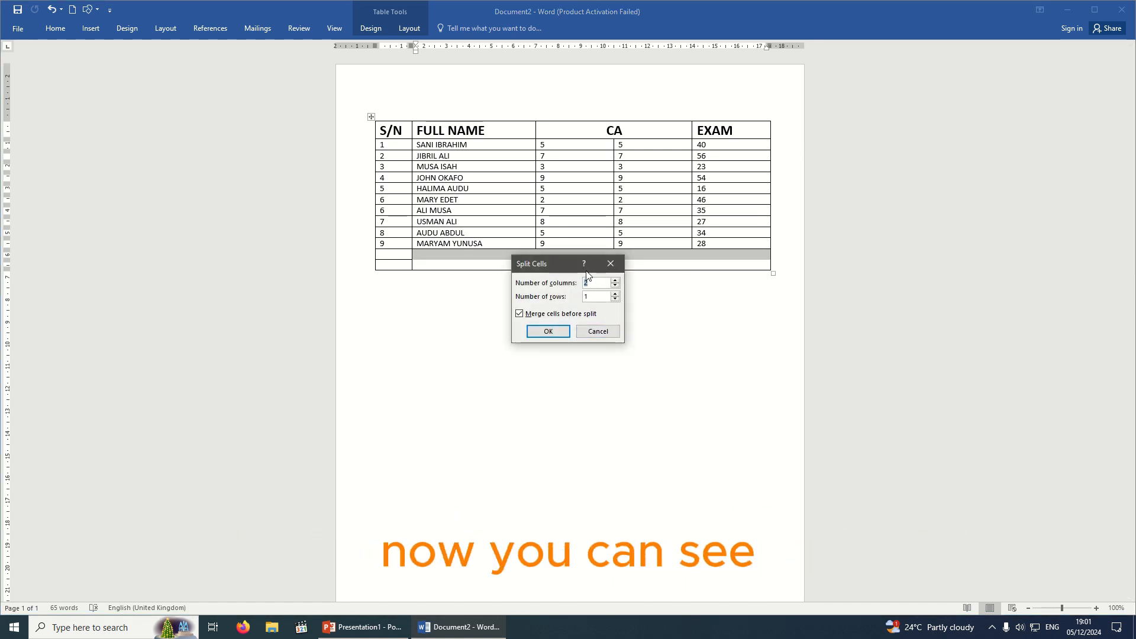
{"action": "left_click_drag", "start_coordinate": [560, 261], "coordinate": [607, 332]}
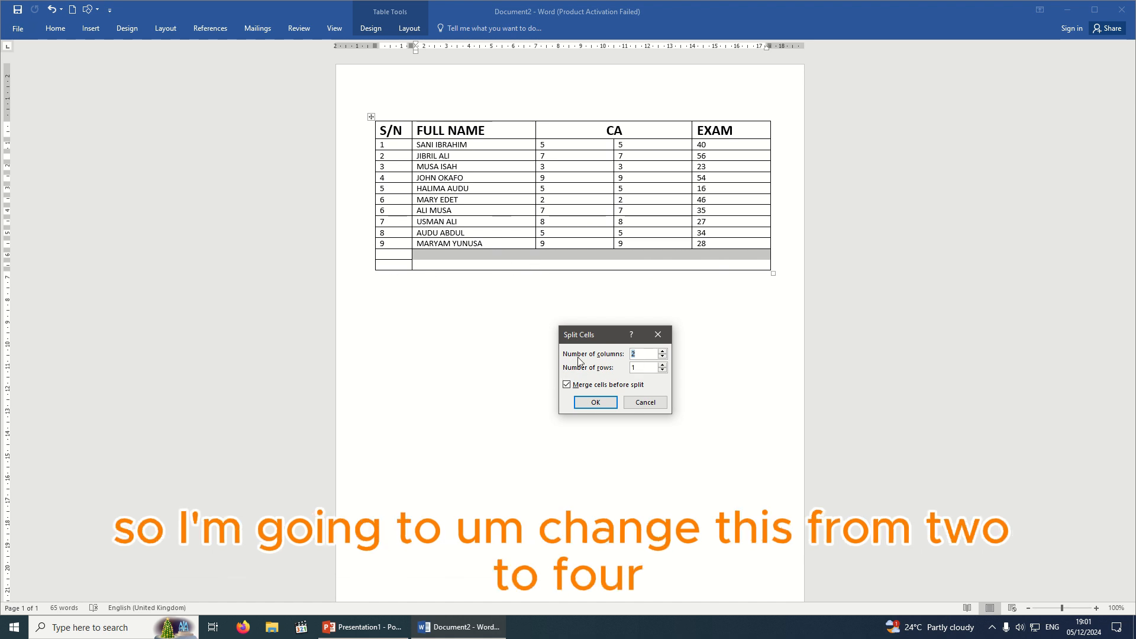
{"action": "left_click", "coordinate": [661, 352]}
{"action": "left_click", "coordinate": [661, 352]}
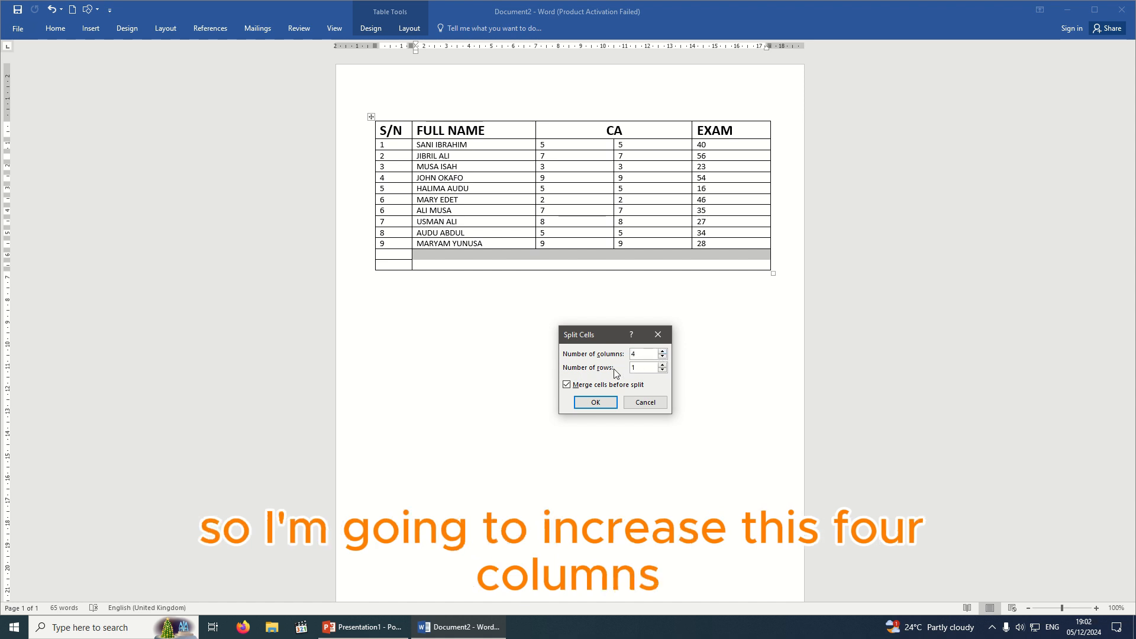
{"action": "left_click", "coordinate": [662, 365]}
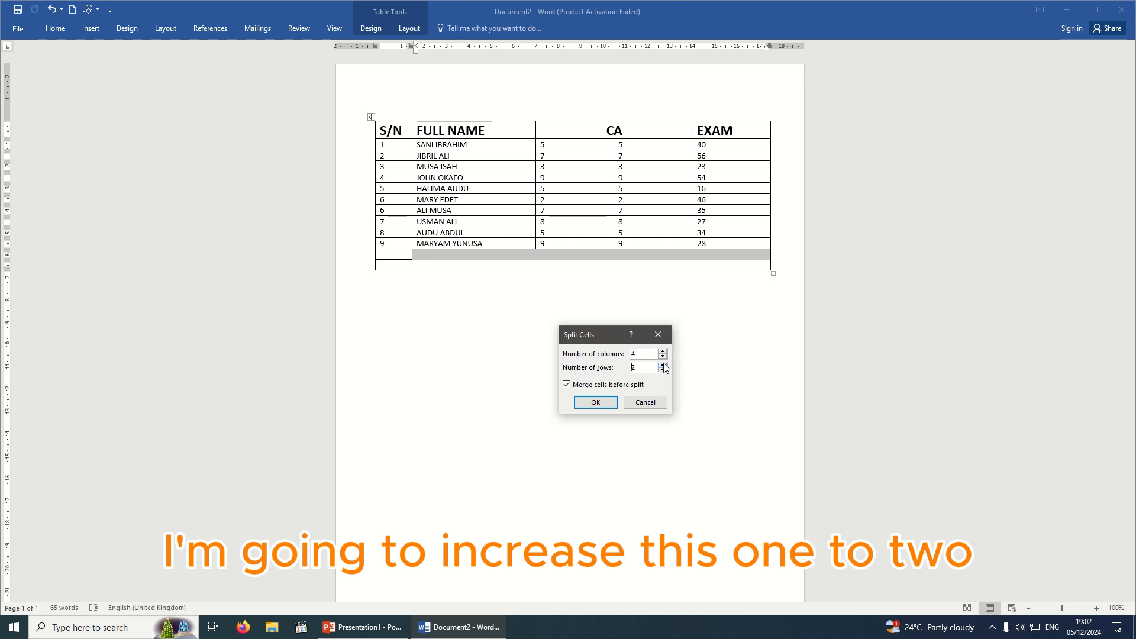
{"action": "left_click", "coordinate": [595, 401]}
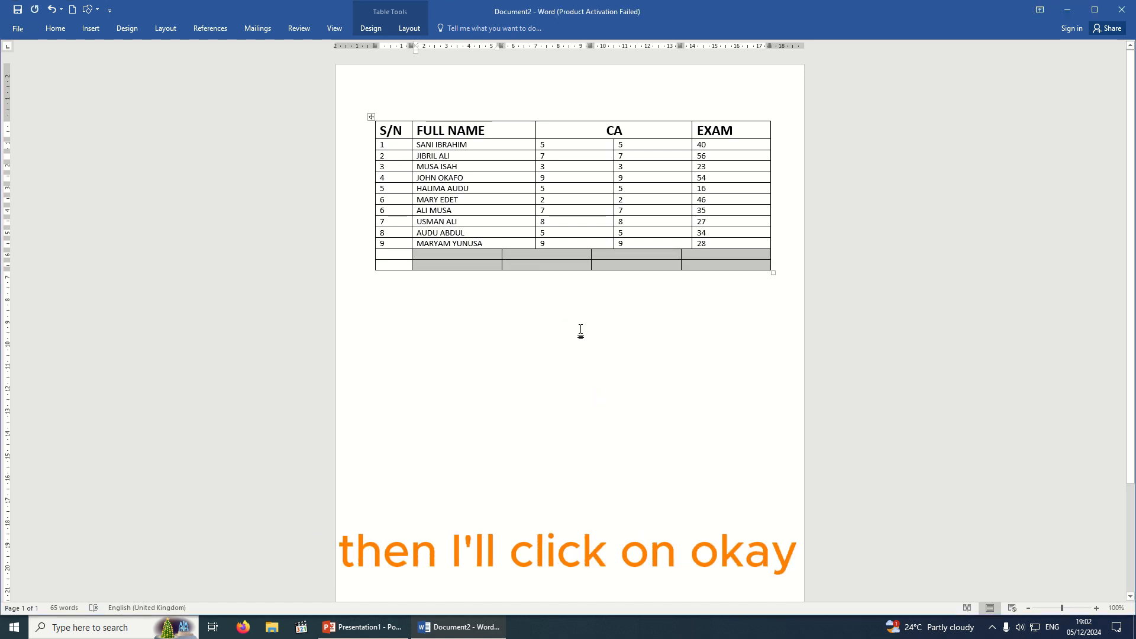
{"action": "left_click", "coordinate": [562, 319]}
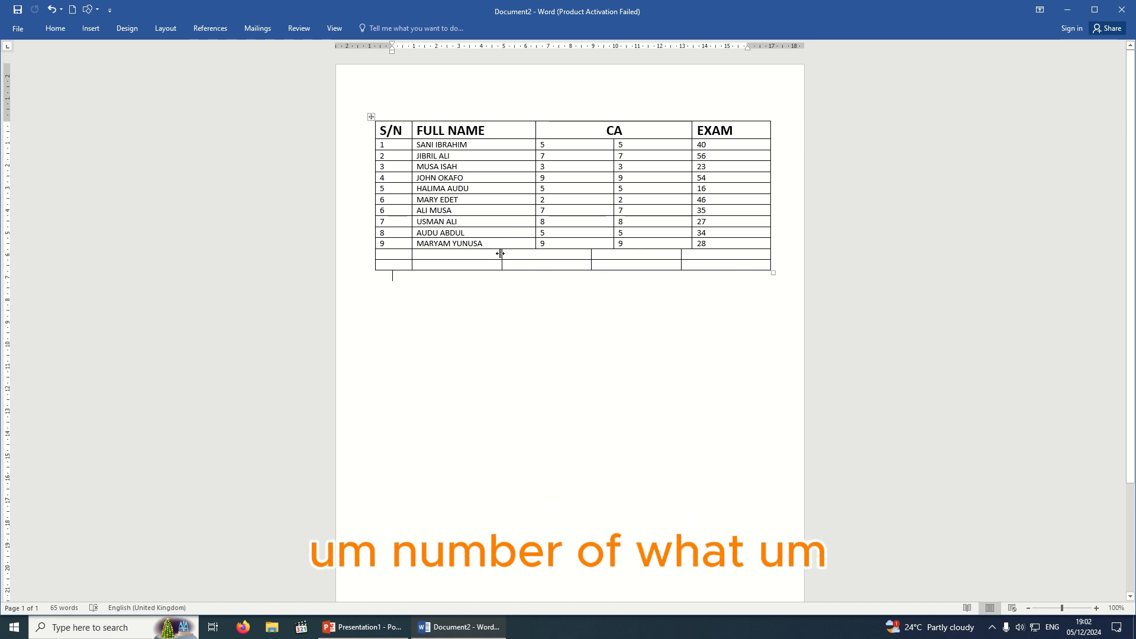
Align the bottom rows' column border with the columns above, then browse the Layout, Design and Home tabs.
{"action": "left_click_drag", "start_coordinate": [509, 251], "coordinate": [691, 253]}
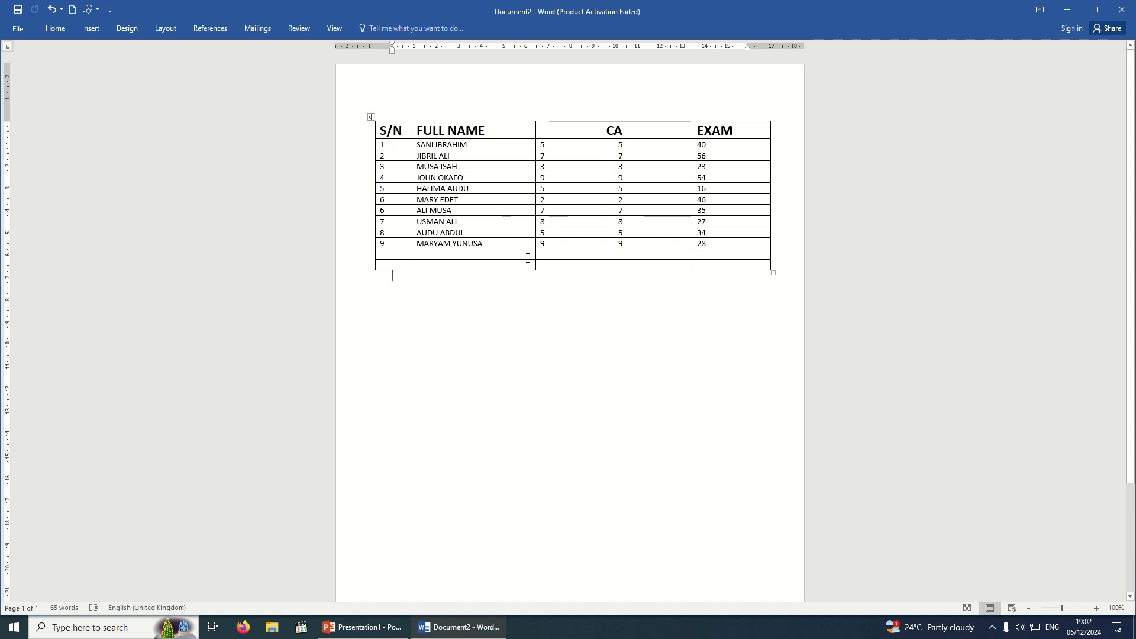
{"action": "left_click", "coordinate": [438, 130]}
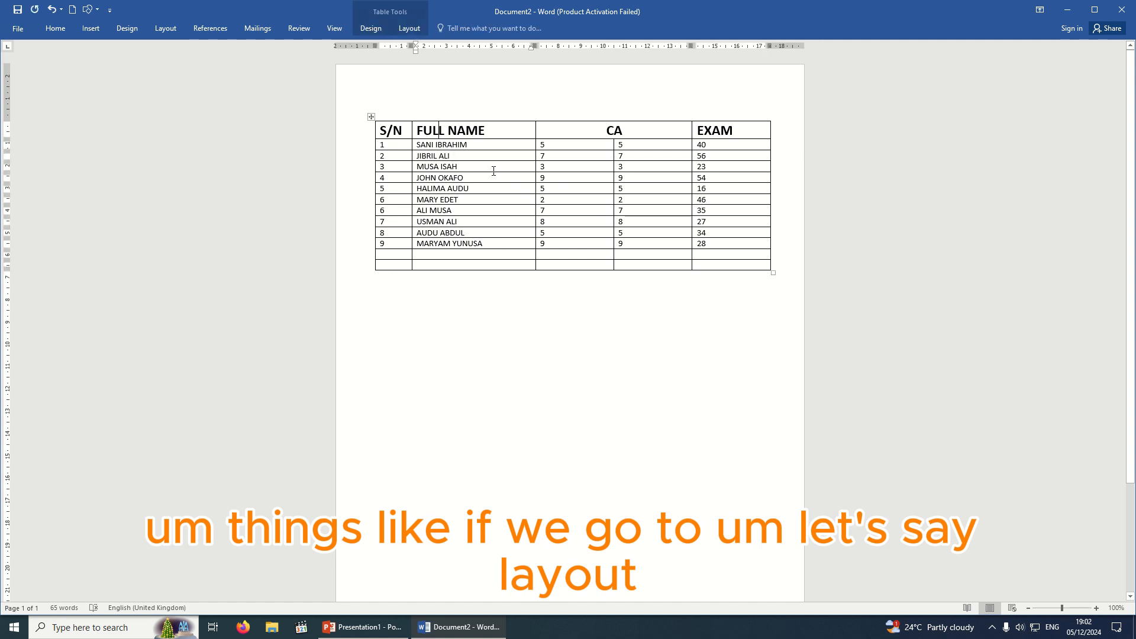
{"action": "left_click", "coordinate": [410, 28]}
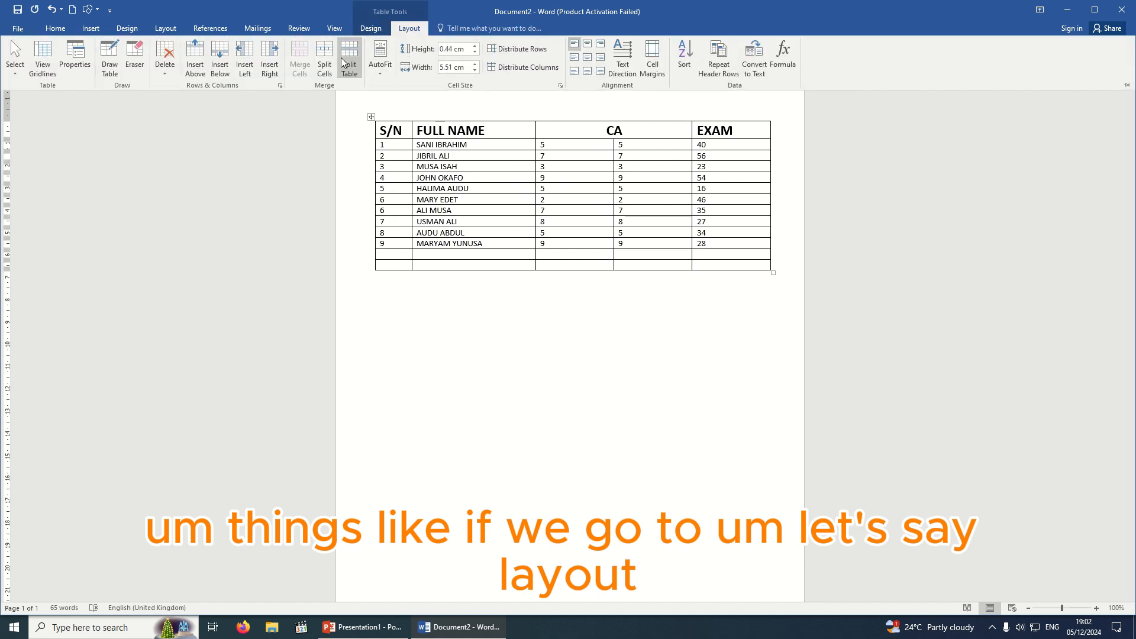
{"action": "left_click", "coordinate": [525, 220]}
{"action": "left_click", "coordinate": [371, 29]}
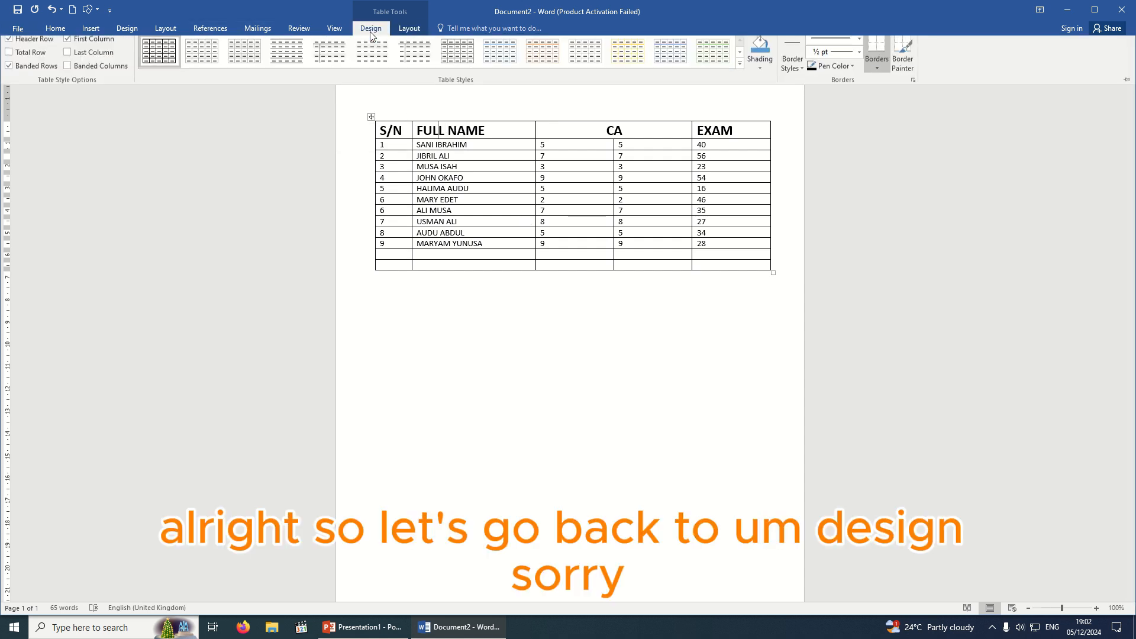
{"action": "left_click", "coordinate": [438, 131]}
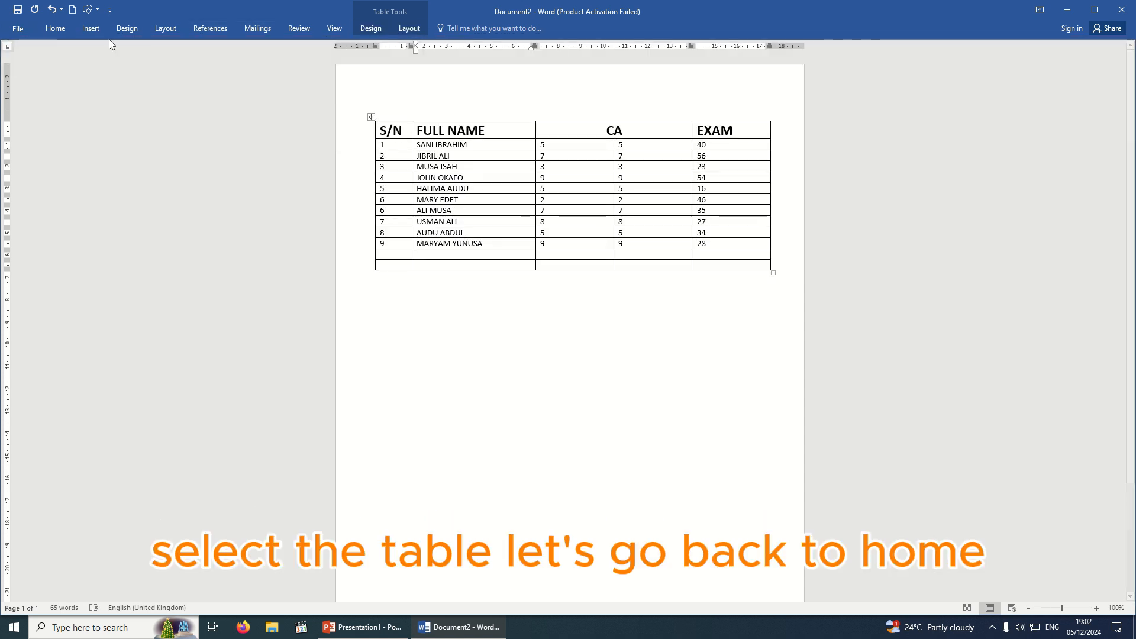
{"action": "left_click", "coordinate": [64, 28]}
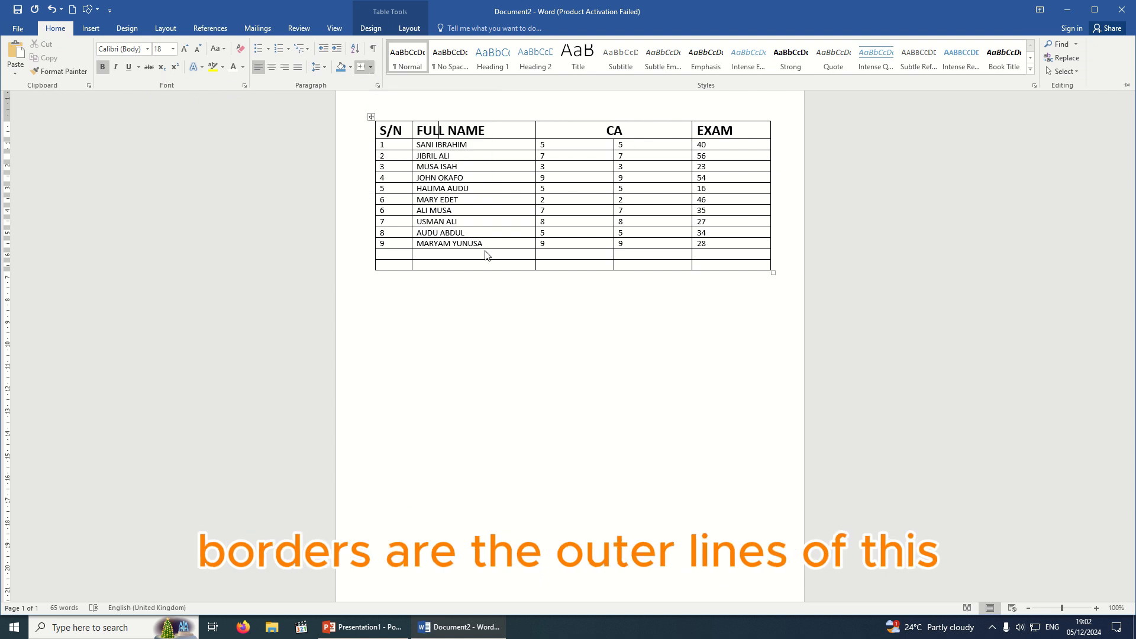
Select the CA cells in the first empty row and the three student rows above it.
{"action": "left_click", "coordinate": [370, 67]}
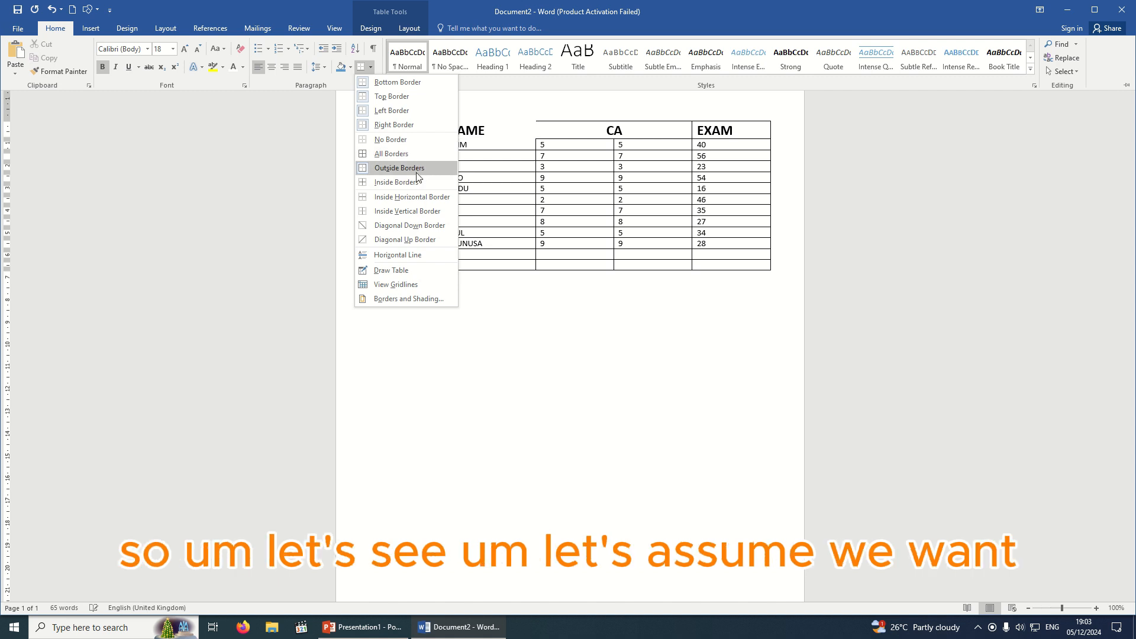
{"action": "left_click", "coordinate": [572, 234]}
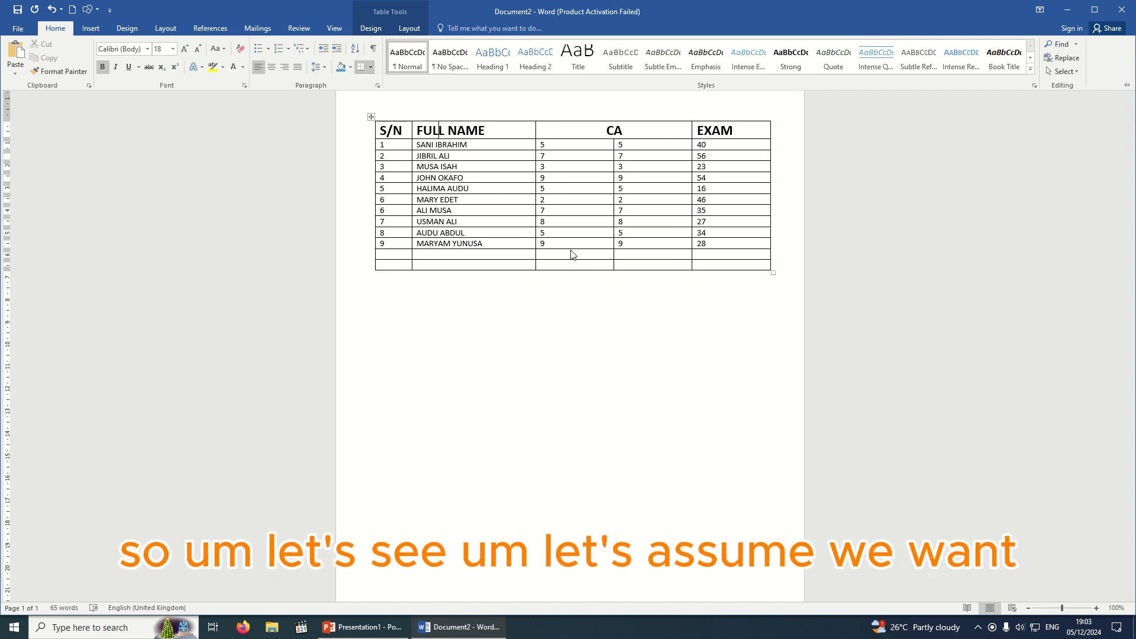
{"action": "left_click", "coordinate": [552, 255]}
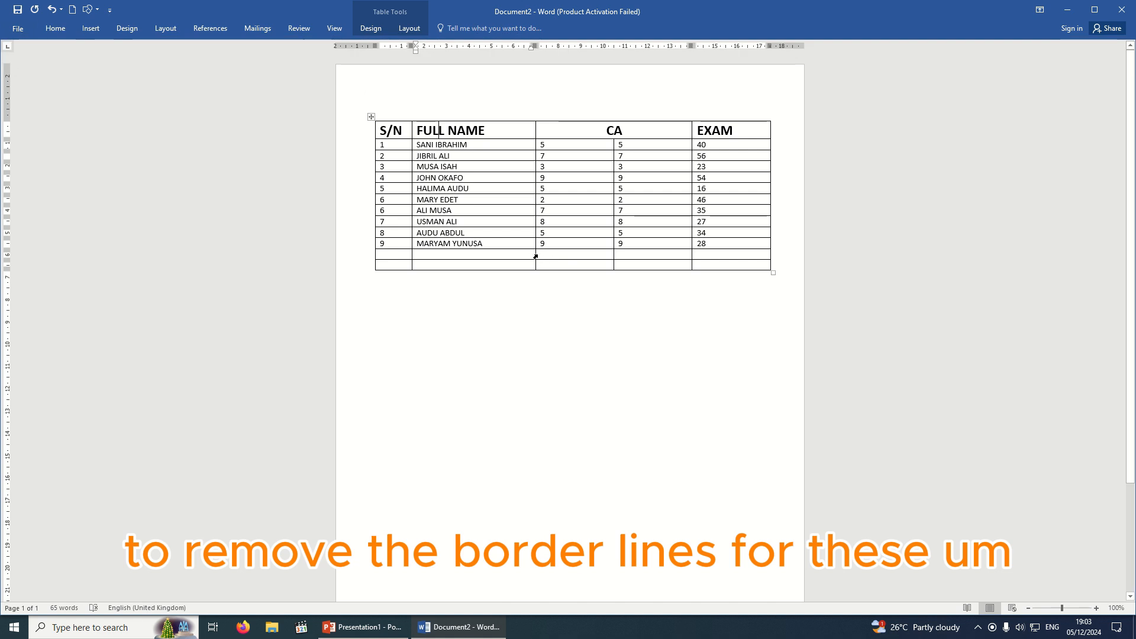
{"action": "left_click_drag", "start_coordinate": [535, 256], "coordinate": [631, 258]}
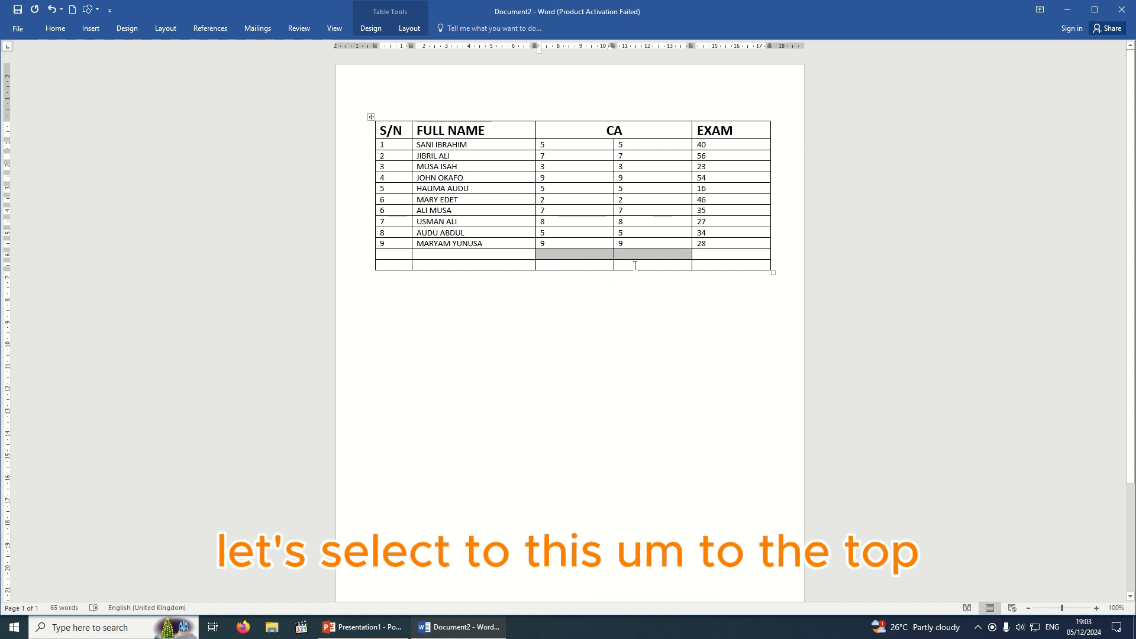
{"action": "key", "text": "shift+Up"}
{"action": "key", "text": "shift+Up"}
{"action": "key", "text": "shift+Up"}
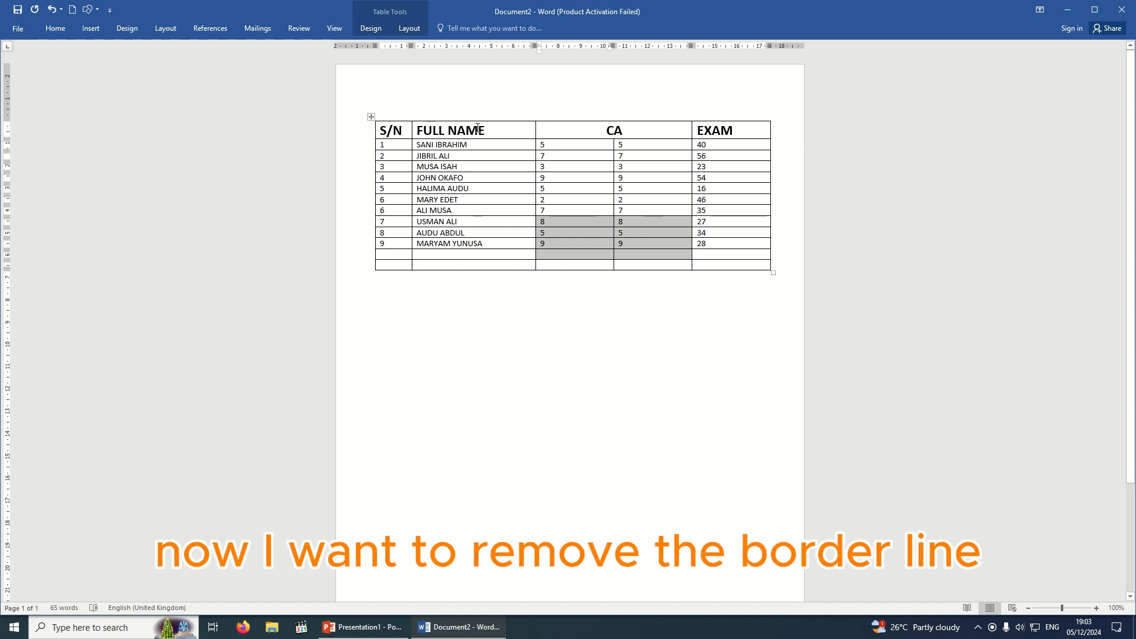
Apply No Border to the selected CA cells, then select the CA cells of the middle student rows.
{"action": "left_click", "coordinate": [48, 31]}
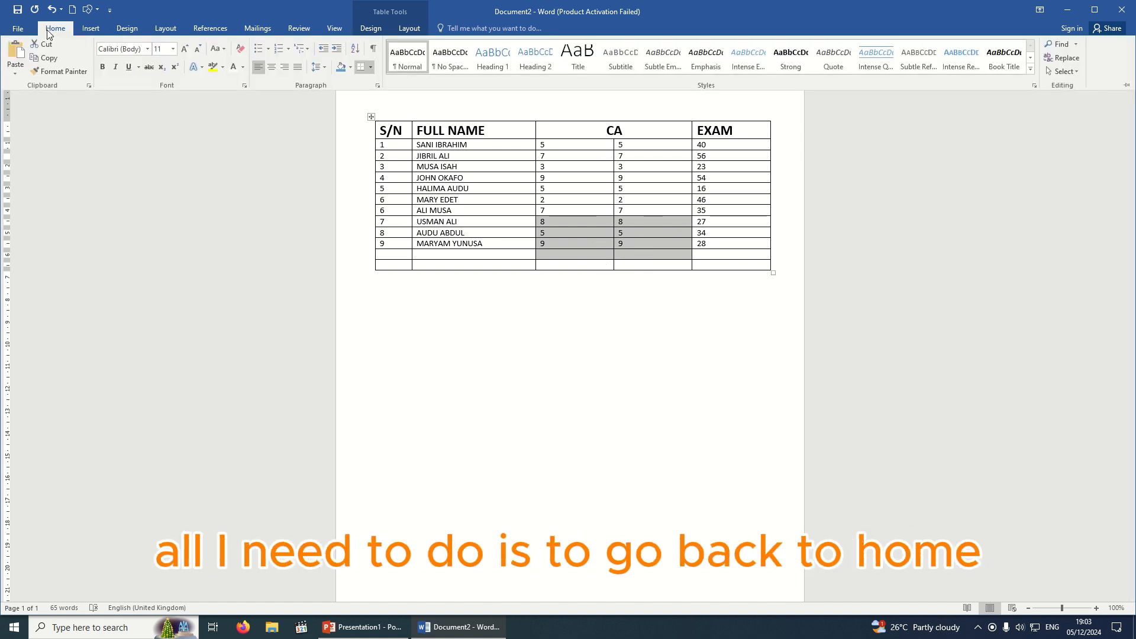
{"action": "left_click", "coordinate": [371, 68]}
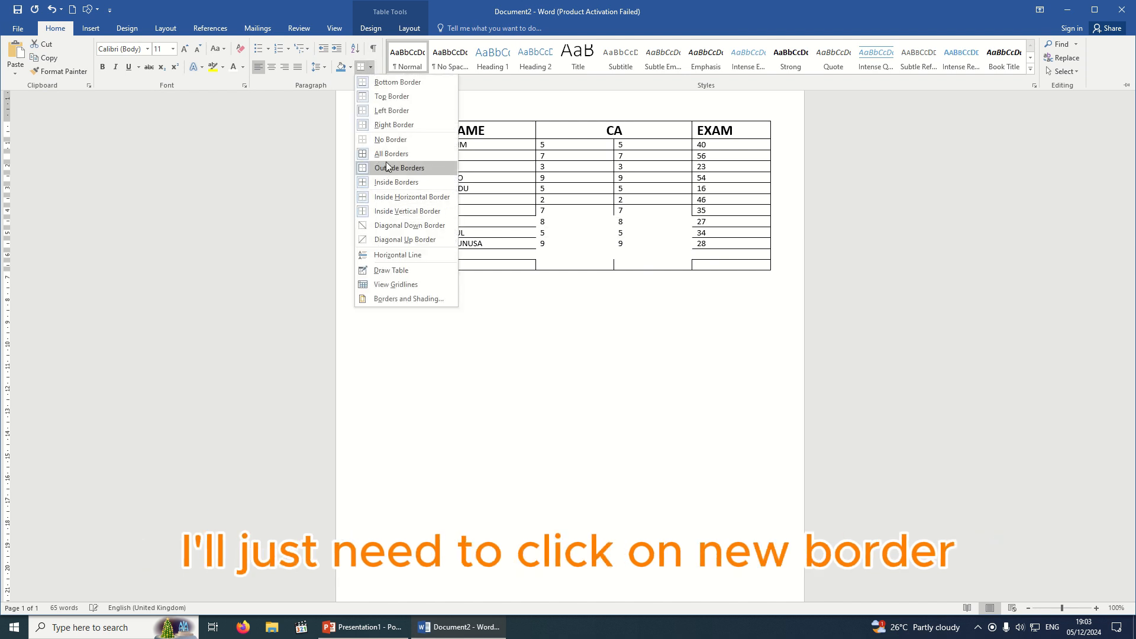
{"action": "left_click", "coordinate": [382, 142]}
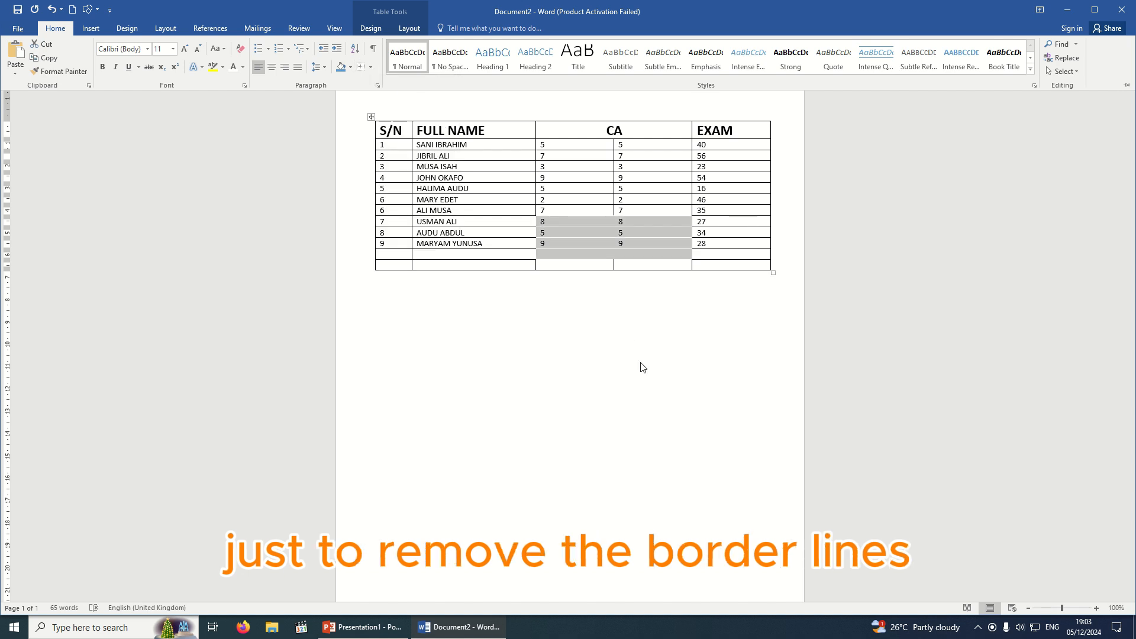
{"action": "key", "text": "ctrl+F1"}
{"action": "left_click", "coordinate": [649, 320]}
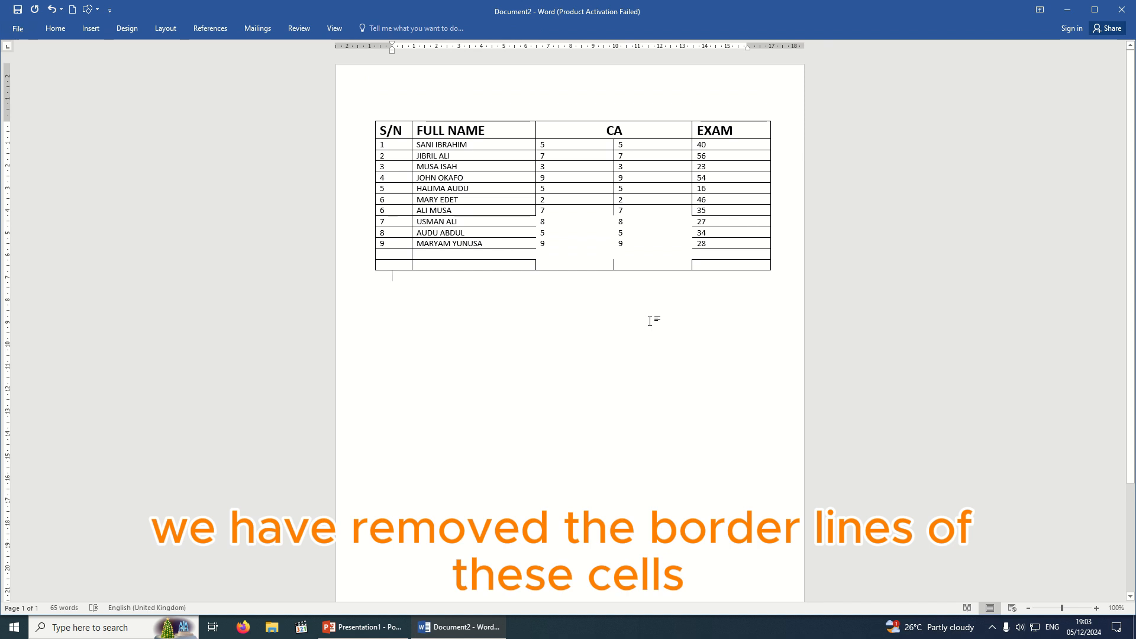
{"action": "left_click", "coordinate": [577, 232]}
{"action": "mouse_move", "coordinate": [545, 213]}
{"action": "left_mouse_down"}
{"action": "mouse_move", "coordinate": [646, 237]}
{"action": "mouse_move", "coordinate": [653, 266]}
{"action": "left_mouse_up"}
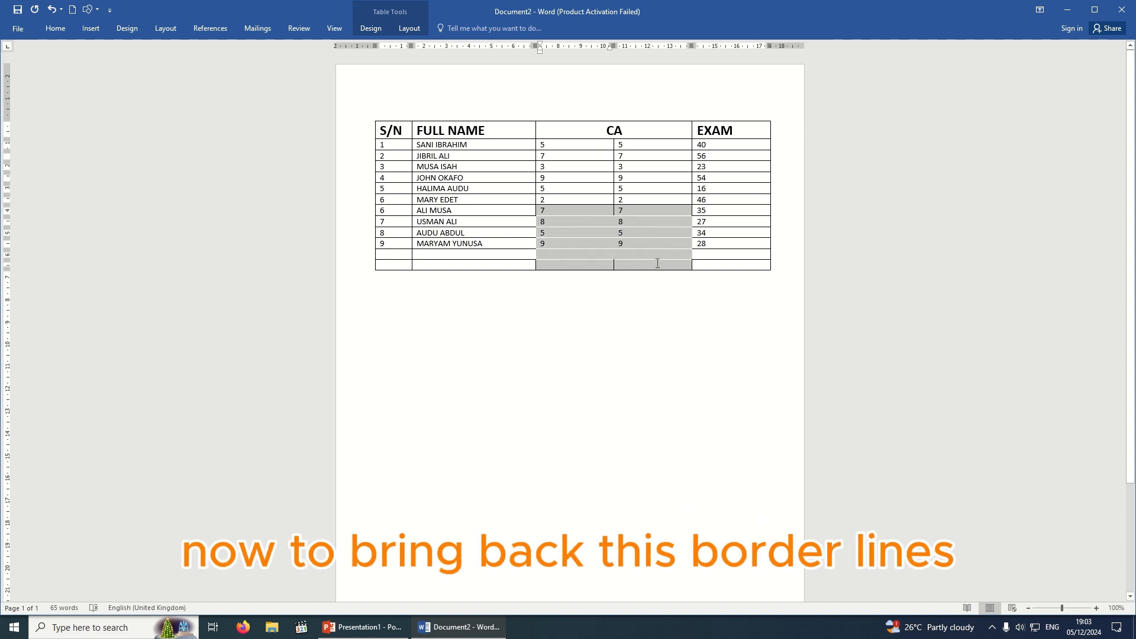
{"action": "left_click", "coordinate": [613, 293]}
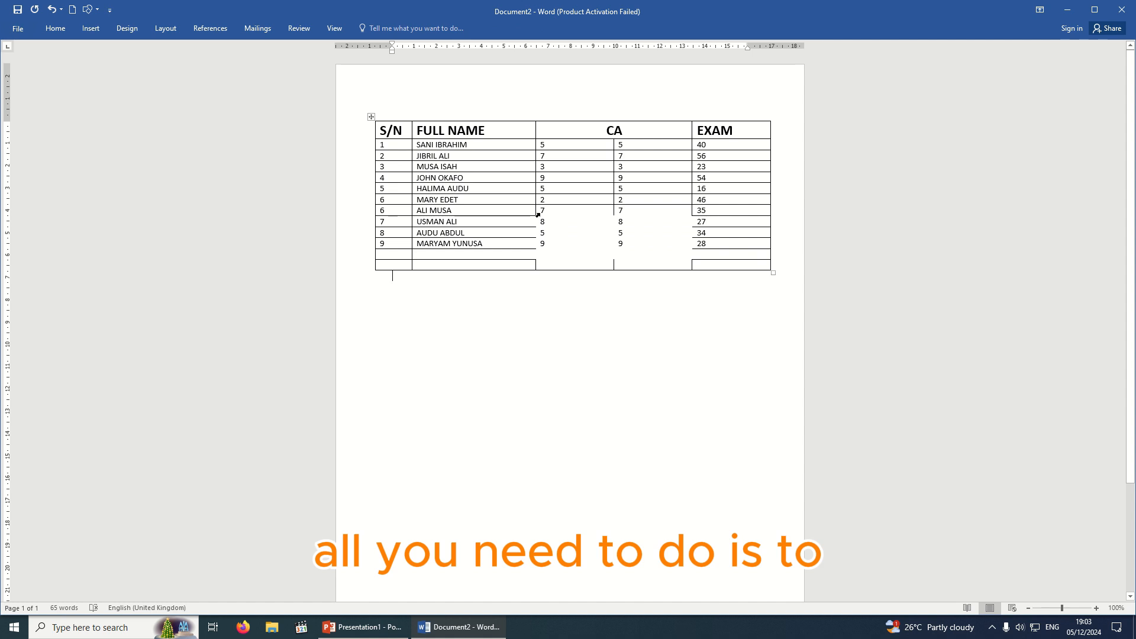
{"action": "mouse_move", "coordinate": [544, 211]}
{"action": "left_mouse_down"}
{"action": "mouse_move", "coordinate": [589, 239]}
{"action": "mouse_move", "coordinate": [651, 246]}
{"action": "mouse_move", "coordinate": [659, 262]}
{"action": "left_mouse_up"}
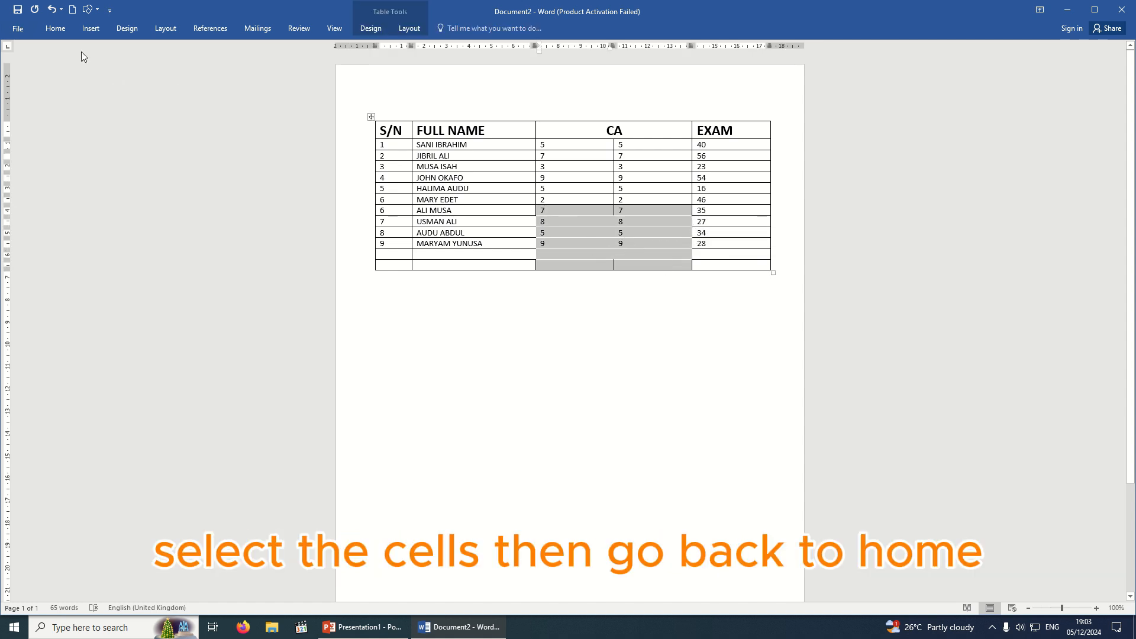
{"action": "left_click", "coordinate": [55, 28]}
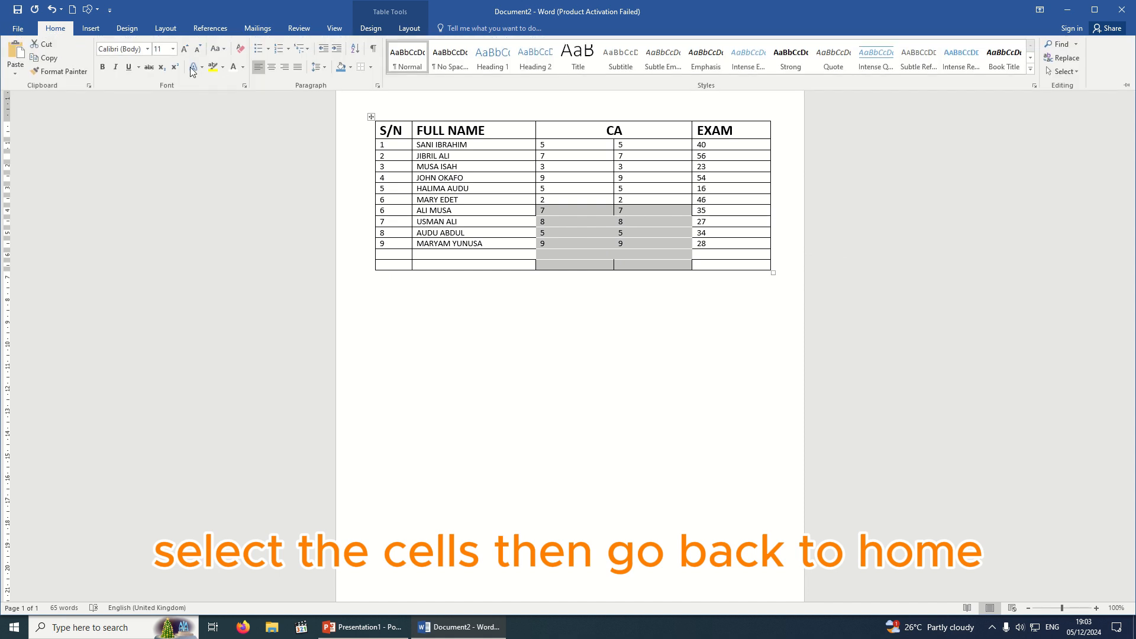
{"action": "left_click", "coordinate": [371, 68]}
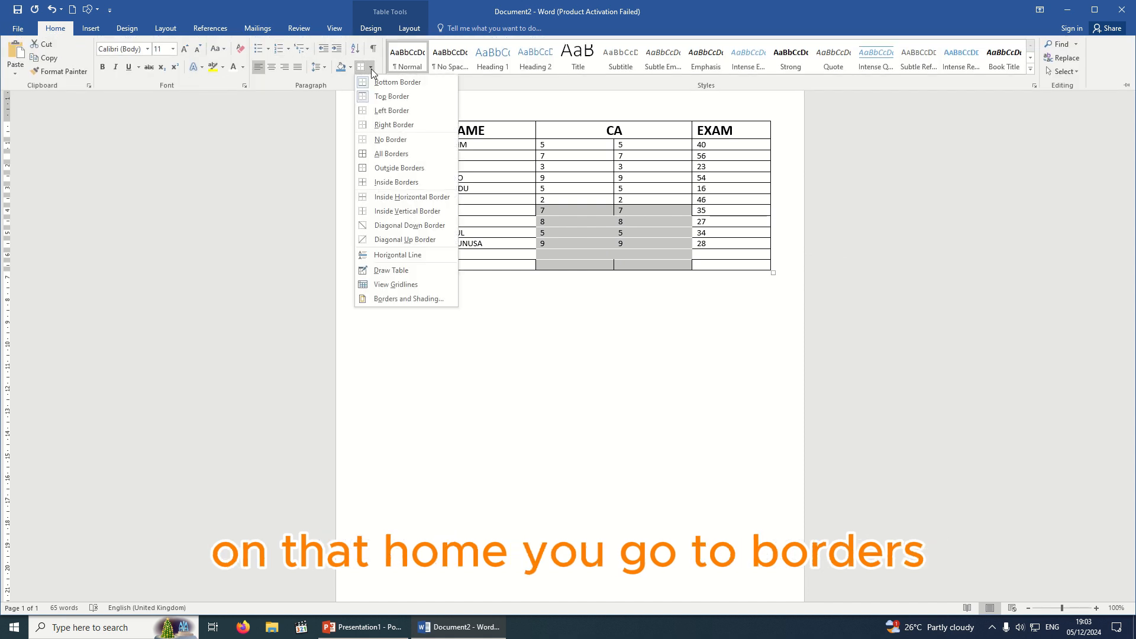
{"action": "left_click", "coordinate": [390, 153]}
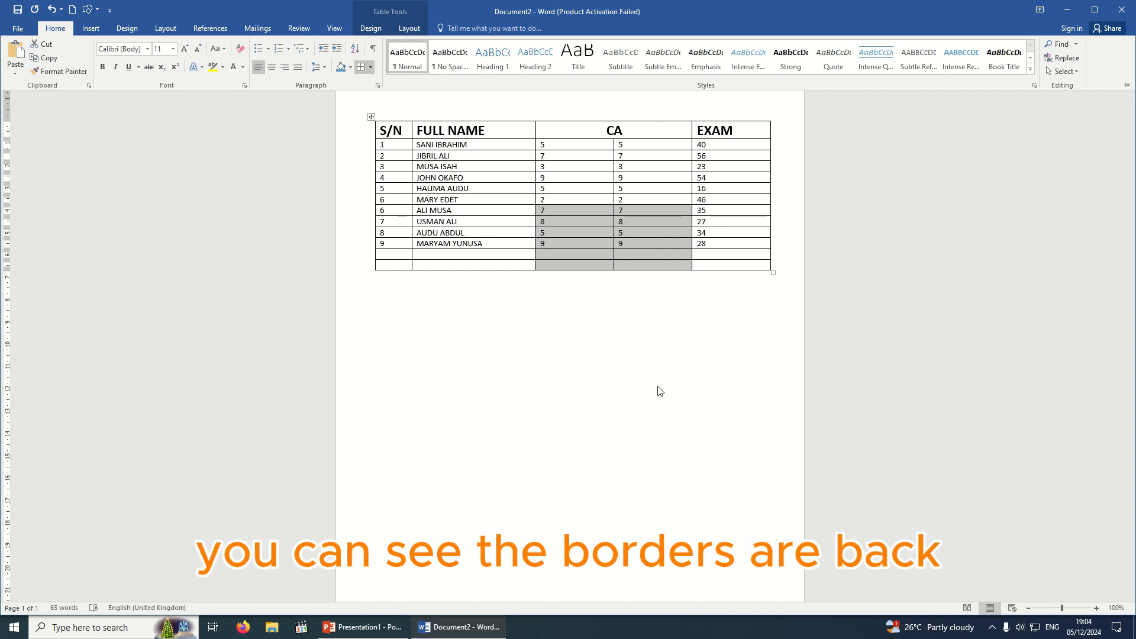
{"action": "key", "text": "ctrl+z"}
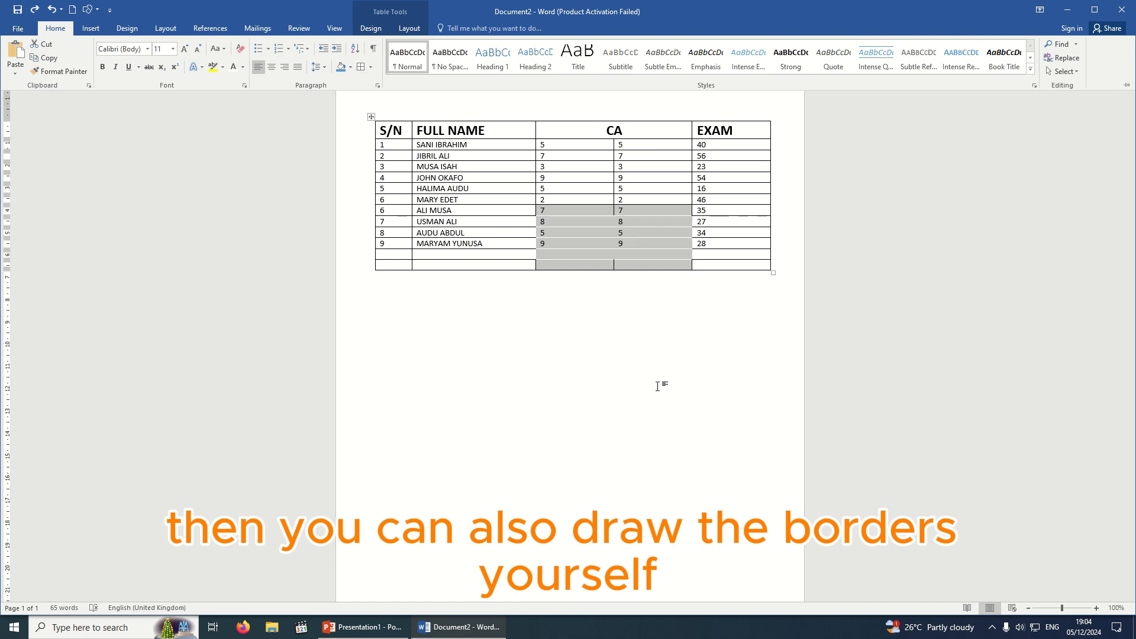
With the cursor in the table, switch the Borders menu to Draw Table.
{"action": "left_click", "coordinate": [594, 297]}
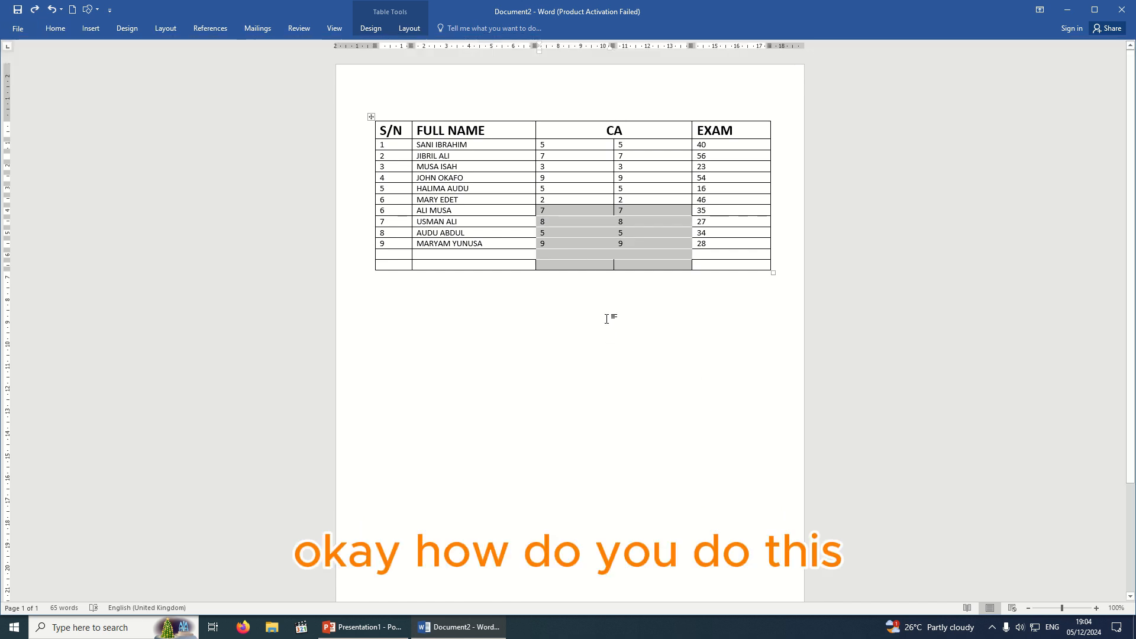
{"action": "left_click", "coordinate": [610, 316]}
{"action": "left_click", "coordinate": [580, 244]}
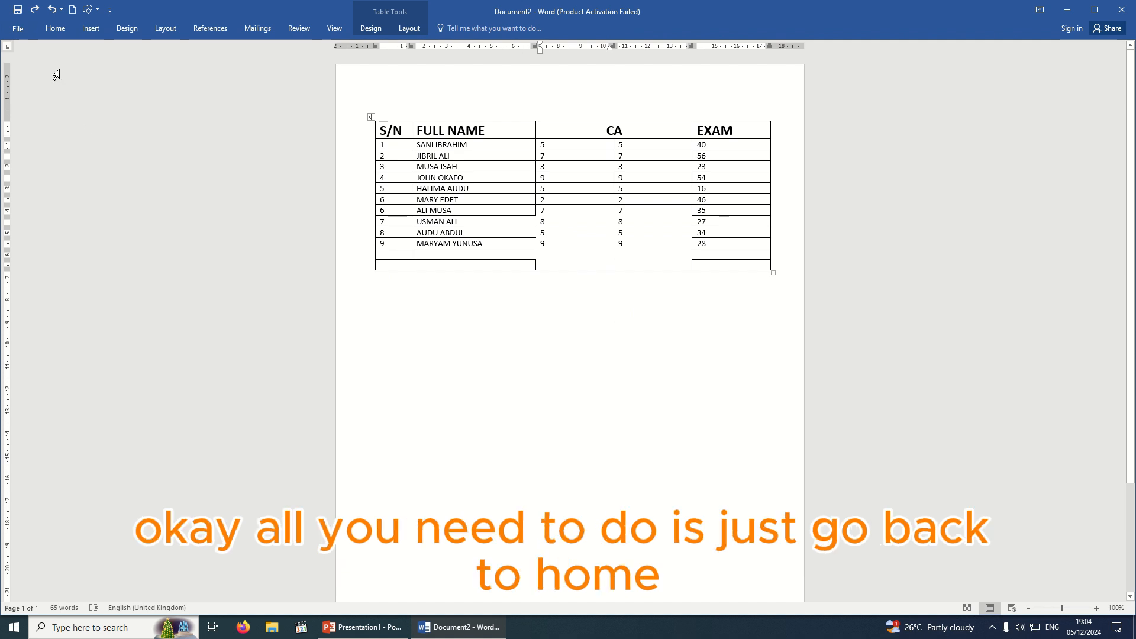
{"action": "left_click", "coordinate": [55, 28]}
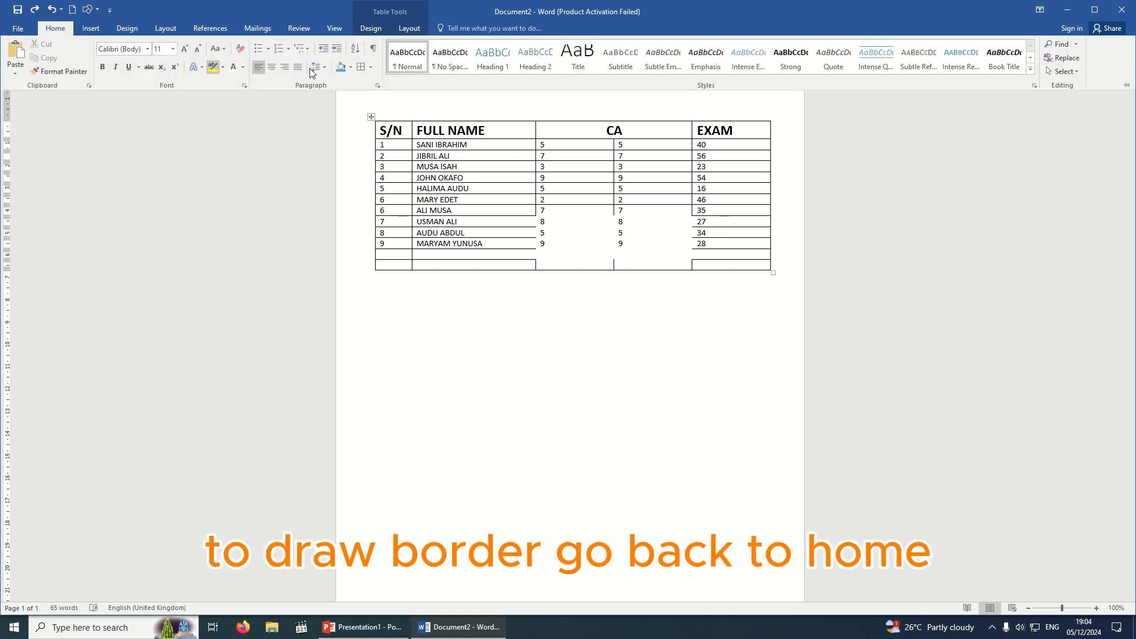
{"action": "left_click", "coordinate": [371, 67]}
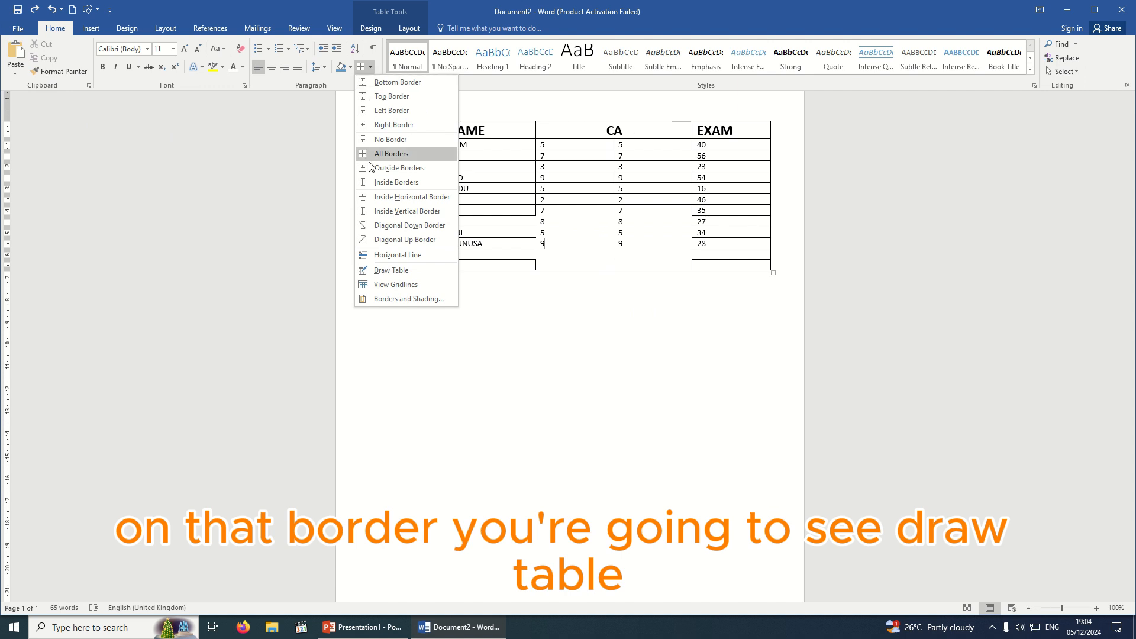
{"action": "left_click", "coordinate": [422, 271]}
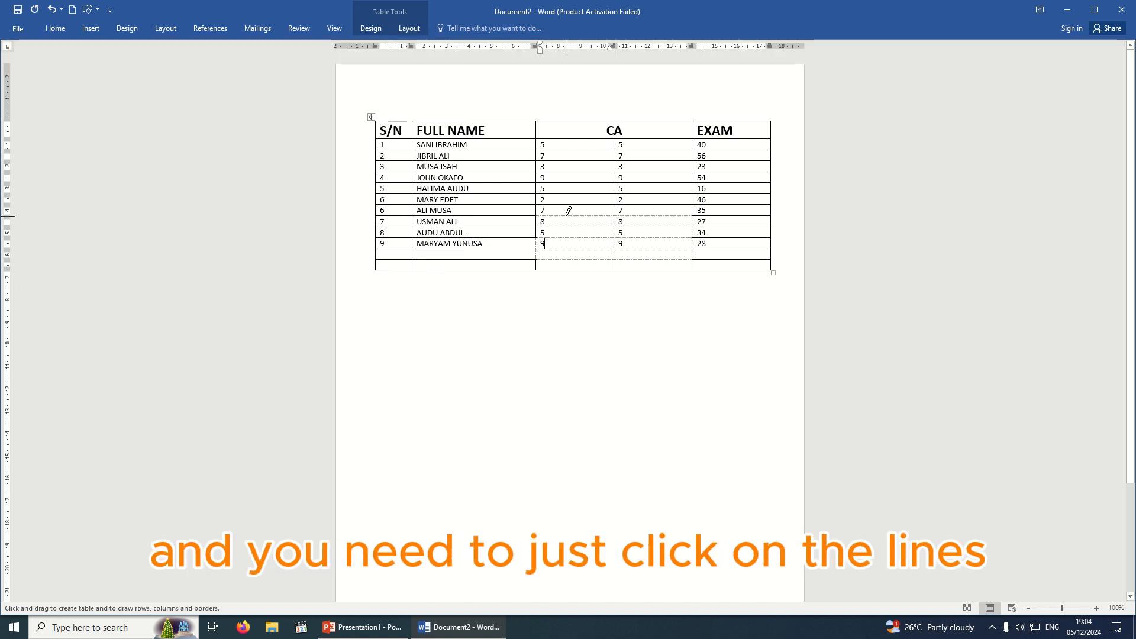
{"action": "left_click", "coordinate": [562, 215]}
{"action": "left_click", "coordinate": [629, 214]}
{"action": "left_click", "coordinate": [668, 226]}
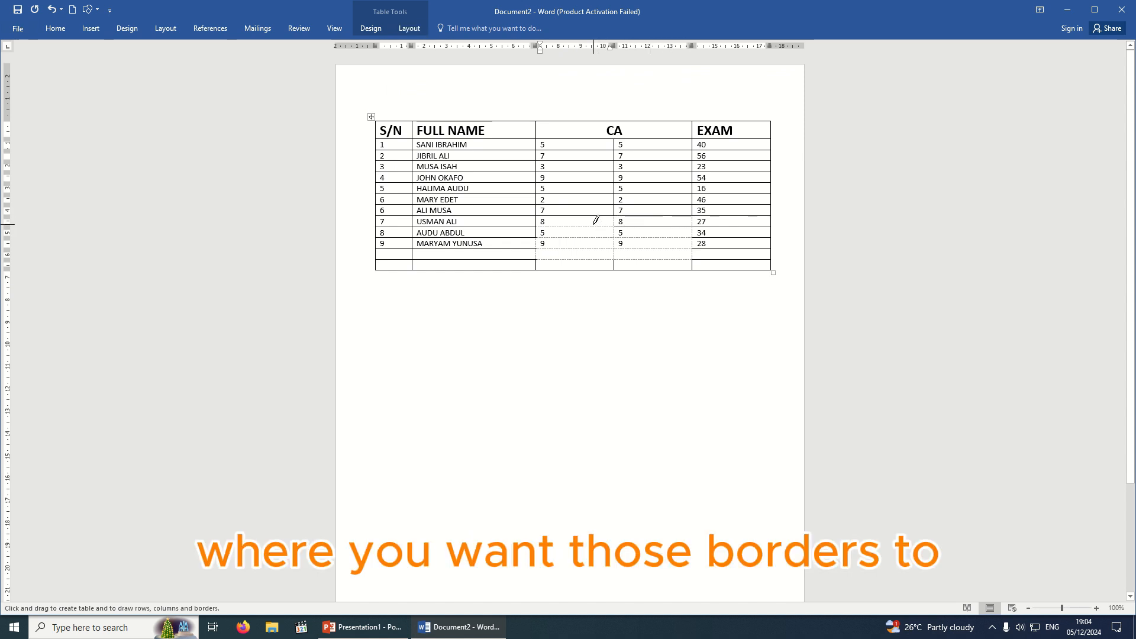
{"action": "left_click", "coordinate": [570, 226]}
{"action": "left_click", "coordinate": [568, 237]}
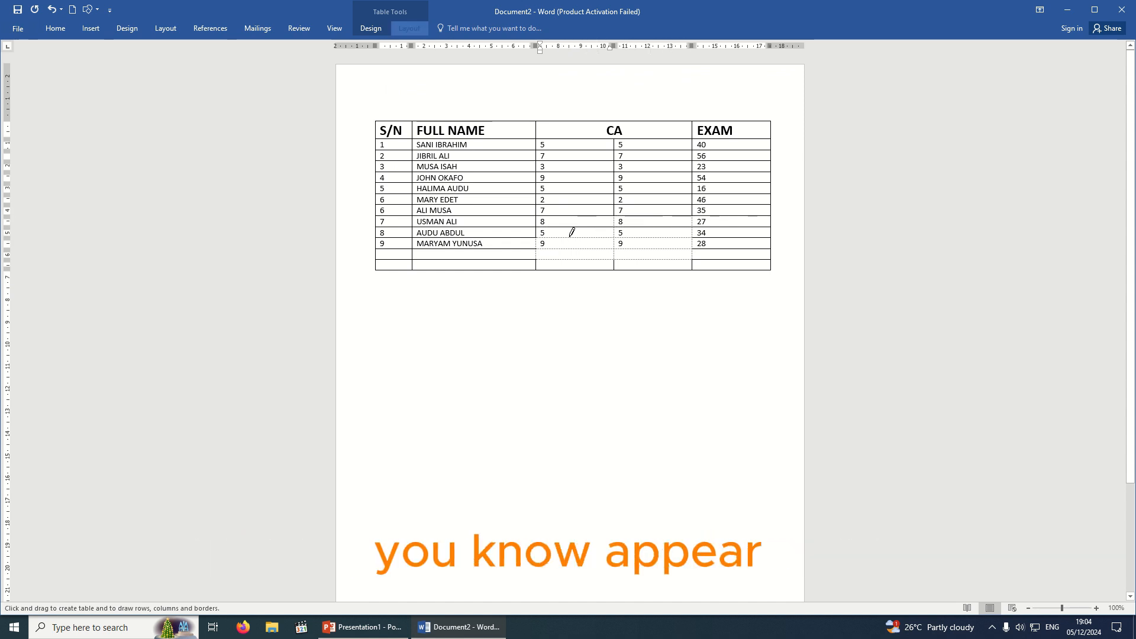
{"action": "left_click", "coordinate": [656, 238]}
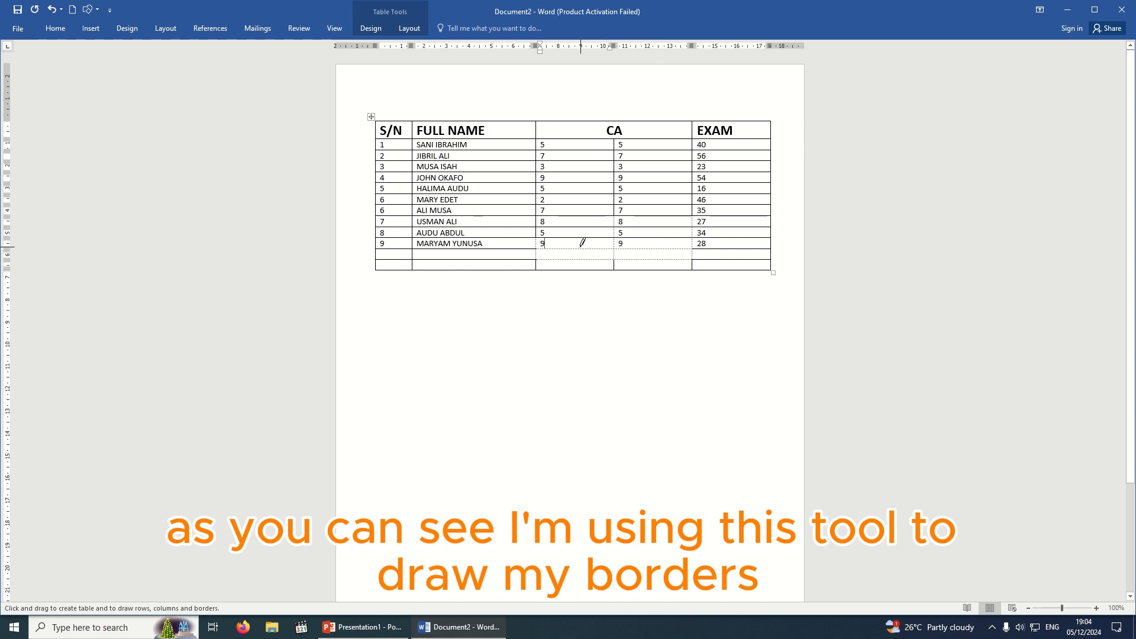
{"action": "left_click", "coordinate": [663, 249]}
{"action": "left_click", "coordinate": [587, 259]}
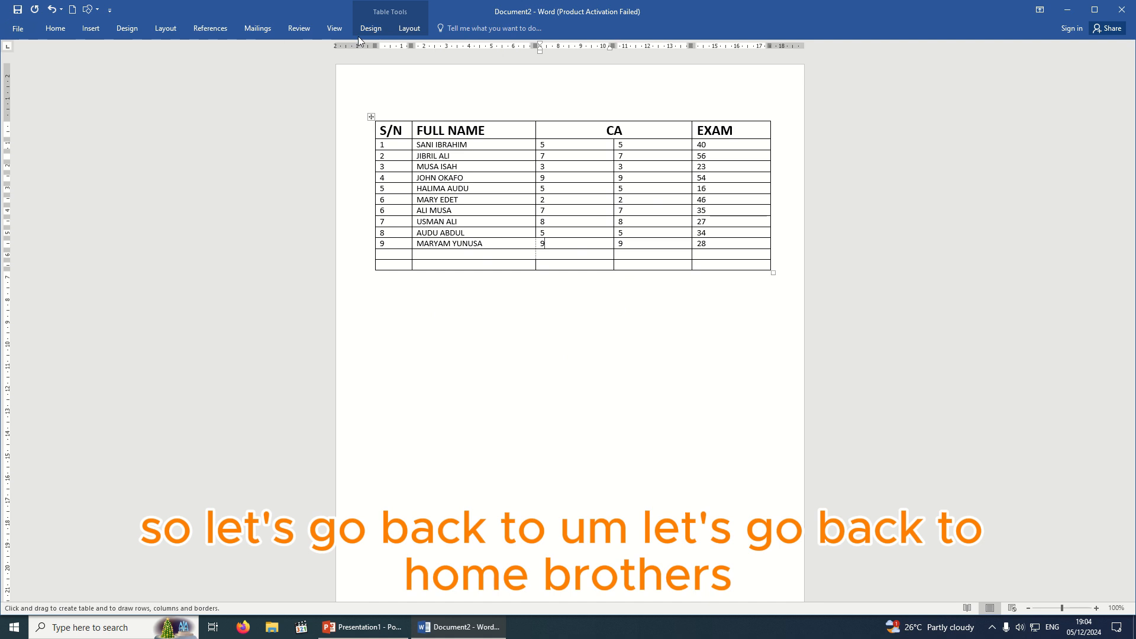
{"action": "left_click", "coordinate": [62, 29]}
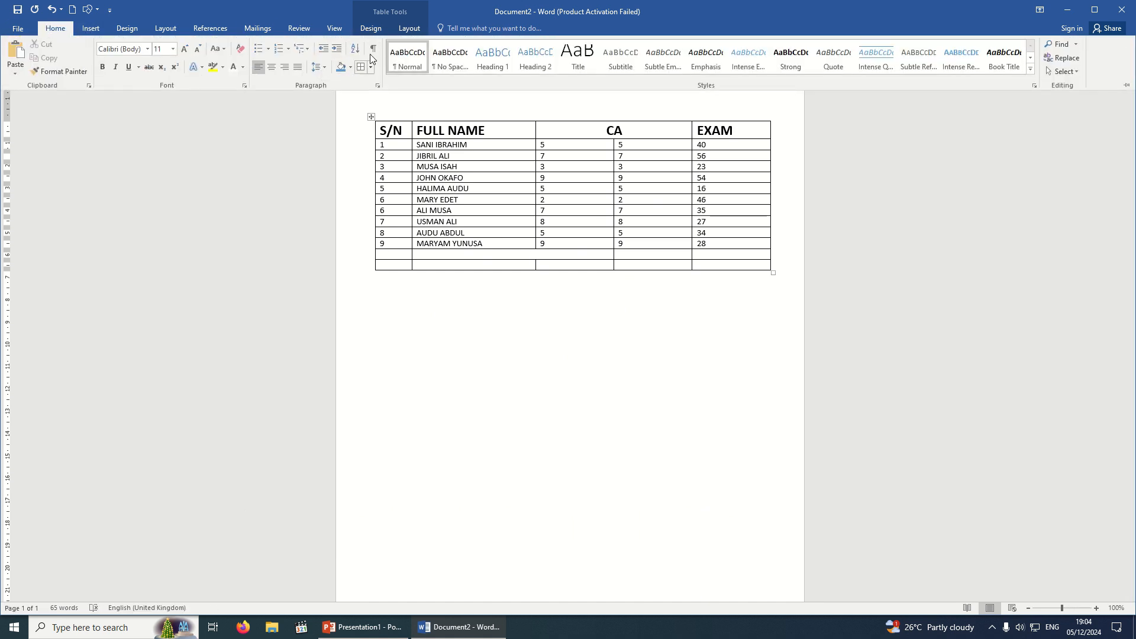
Turn off Draw Table on the Layout tab and show the Design tab's table styles.
{"action": "left_click", "coordinate": [403, 29]}
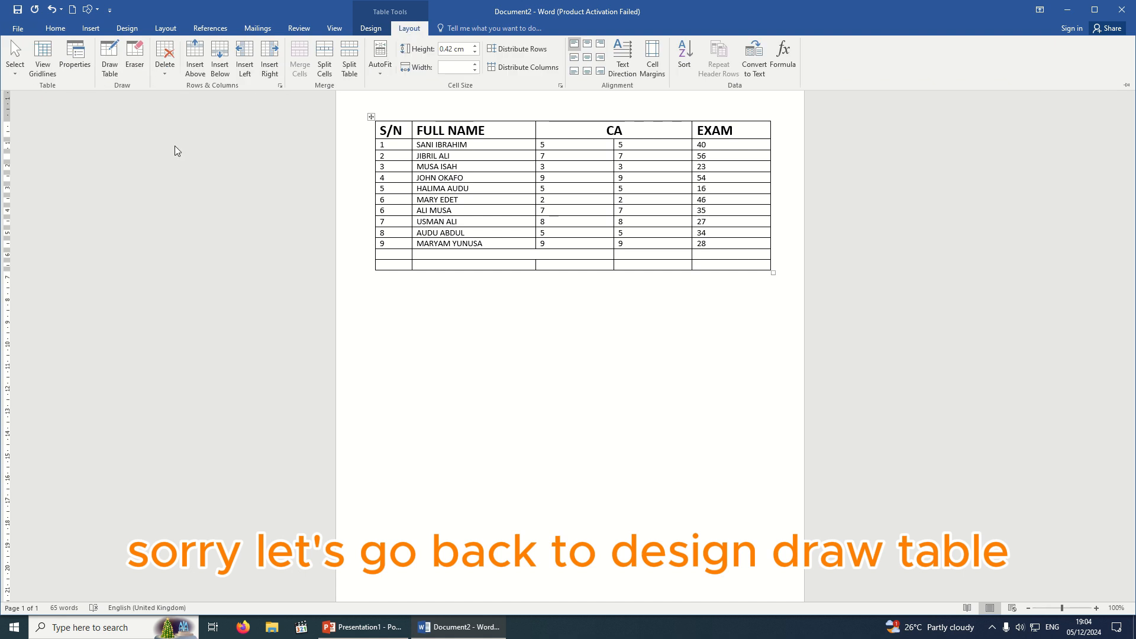
{"action": "left_click", "coordinate": [109, 59]}
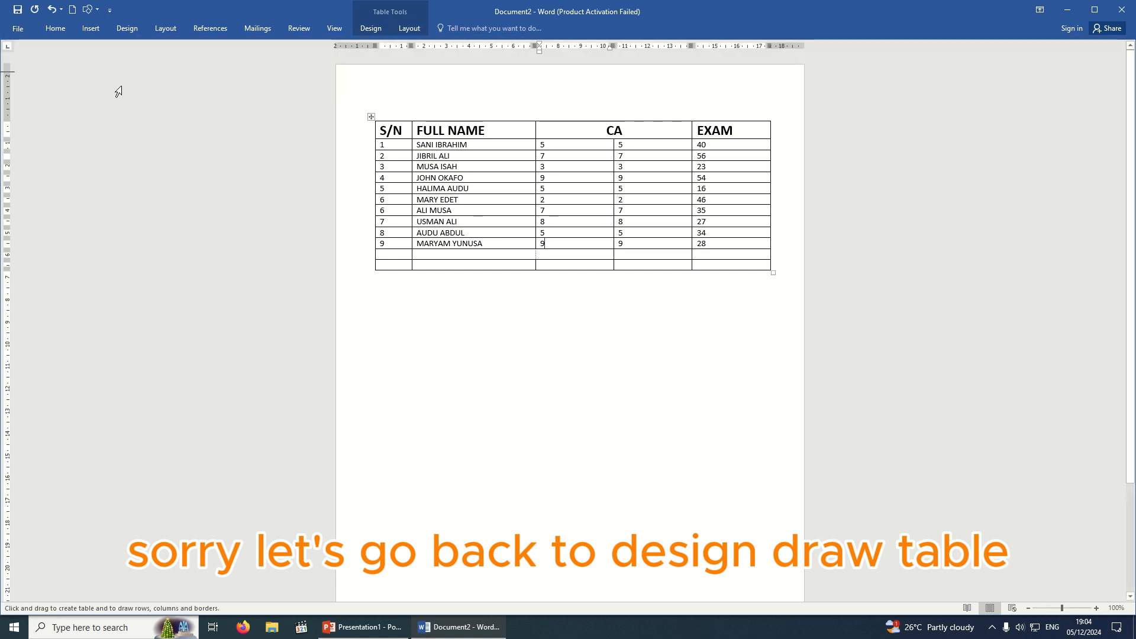
{"action": "left_click", "coordinate": [387, 30]}
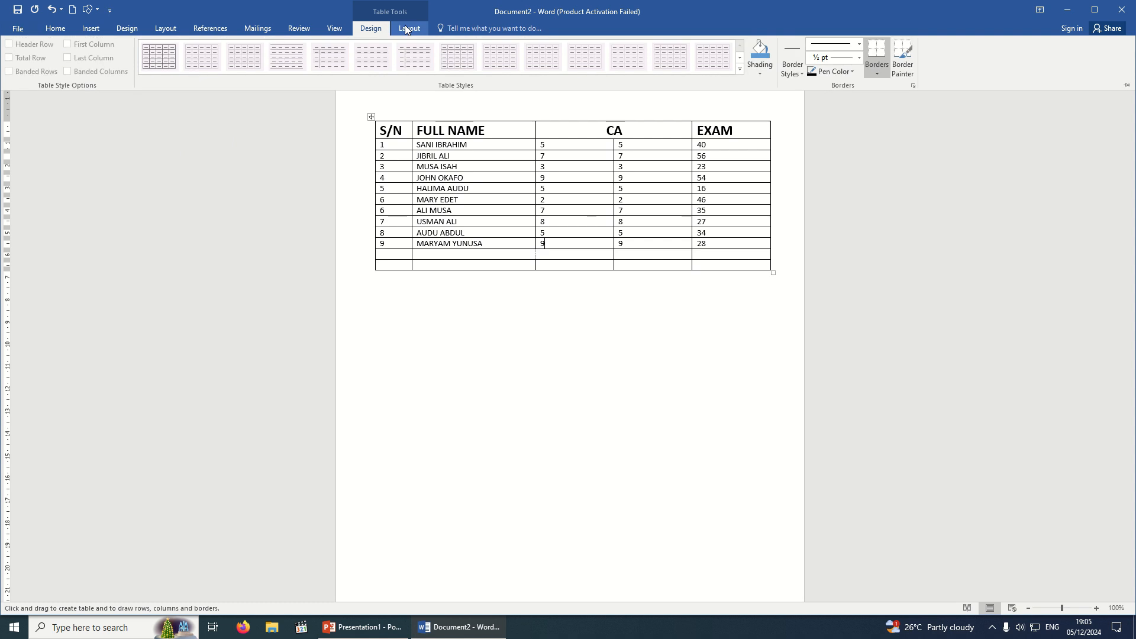
{"action": "left_click", "coordinate": [405, 26]}
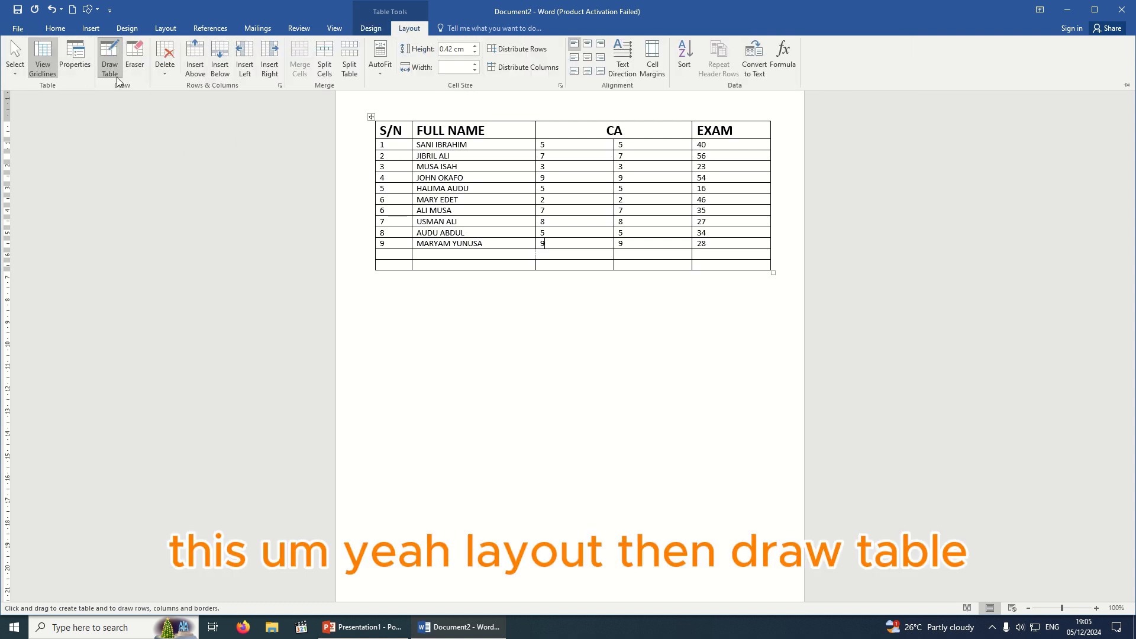
{"action": "left_click", "coordinate": [109, 64]}
{"action": "left_click", "coordinate": [532, 335]}
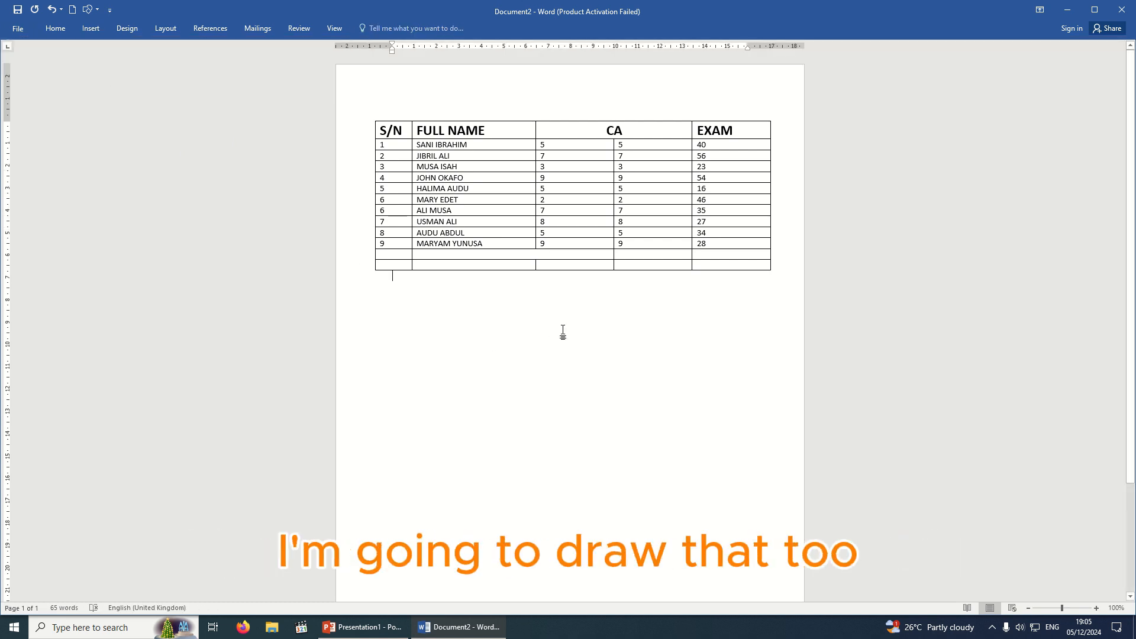
{"action": "left_click", "coordinate": [501, 169]}
{"action": "left_click", "coordinate": [370, 31]}
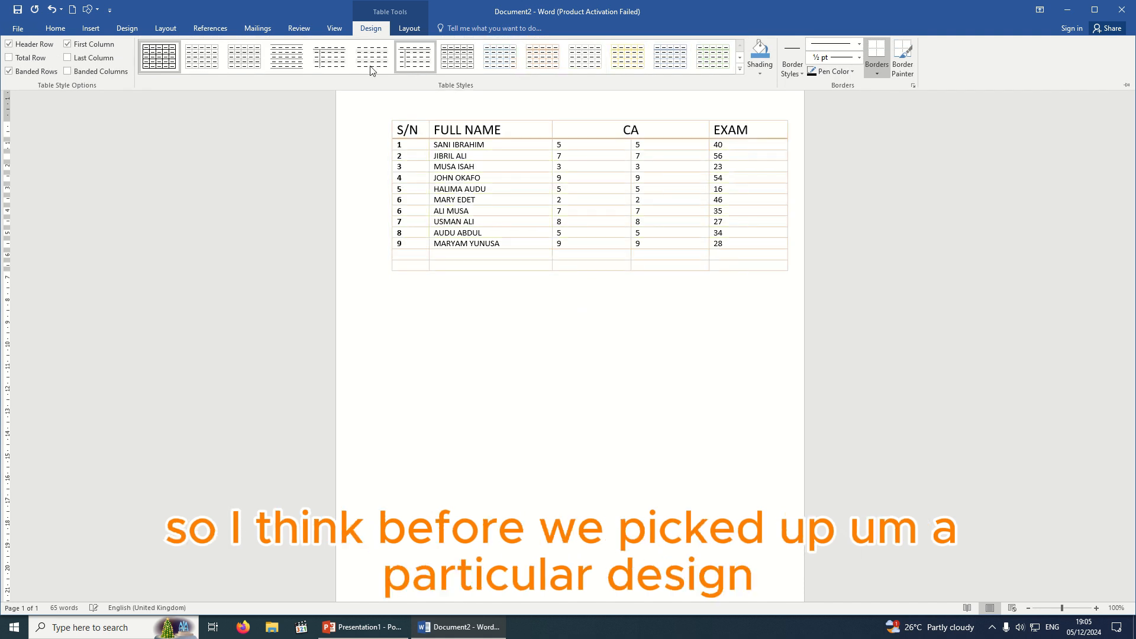
Apply the blue Grid Table style to the score table and nudge it slightly left.
{"action": "left_click", "coordinate": [740, 69]}
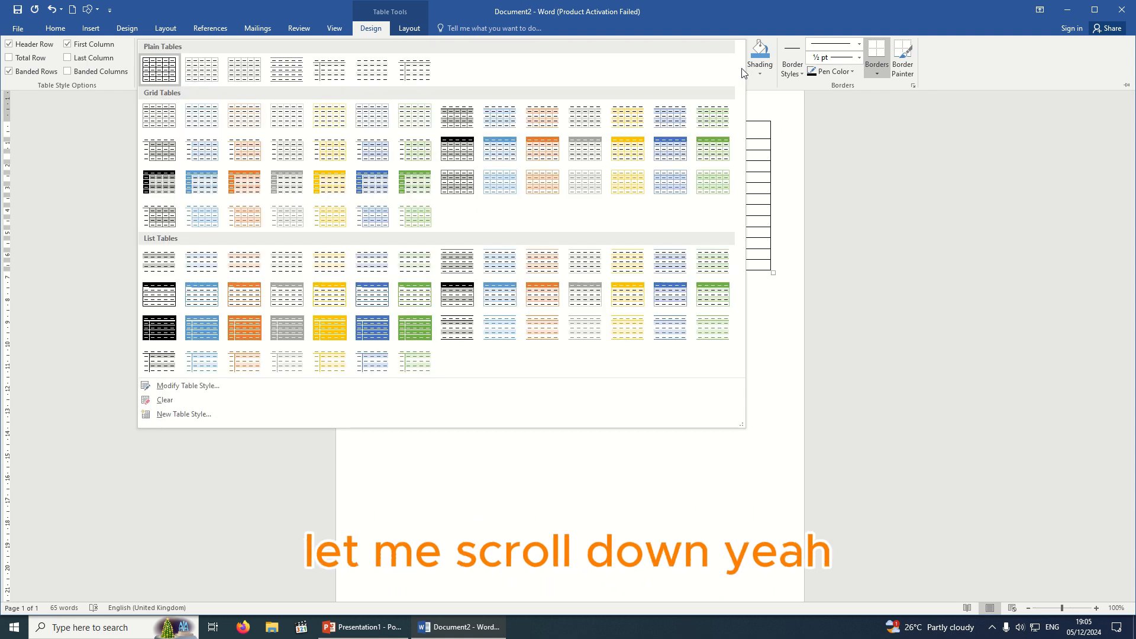
{"action": "left_click", "coordinate": [671, 151]}
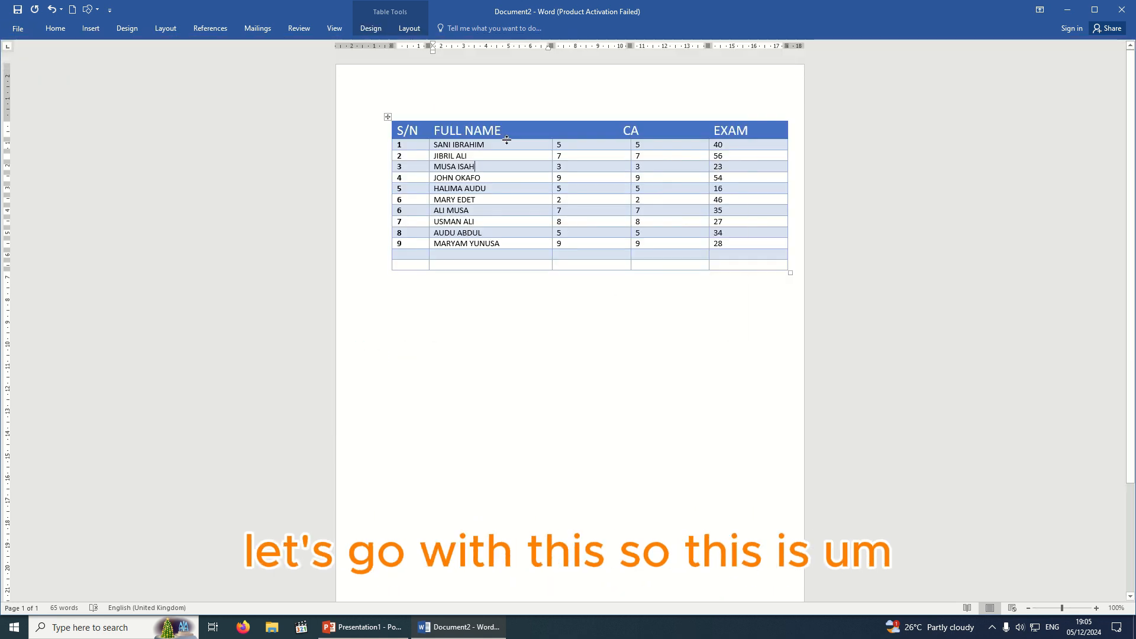
{"action": "left_click_drag", "start_coordinate": [390, 118], "coordinate": [367, 117]}
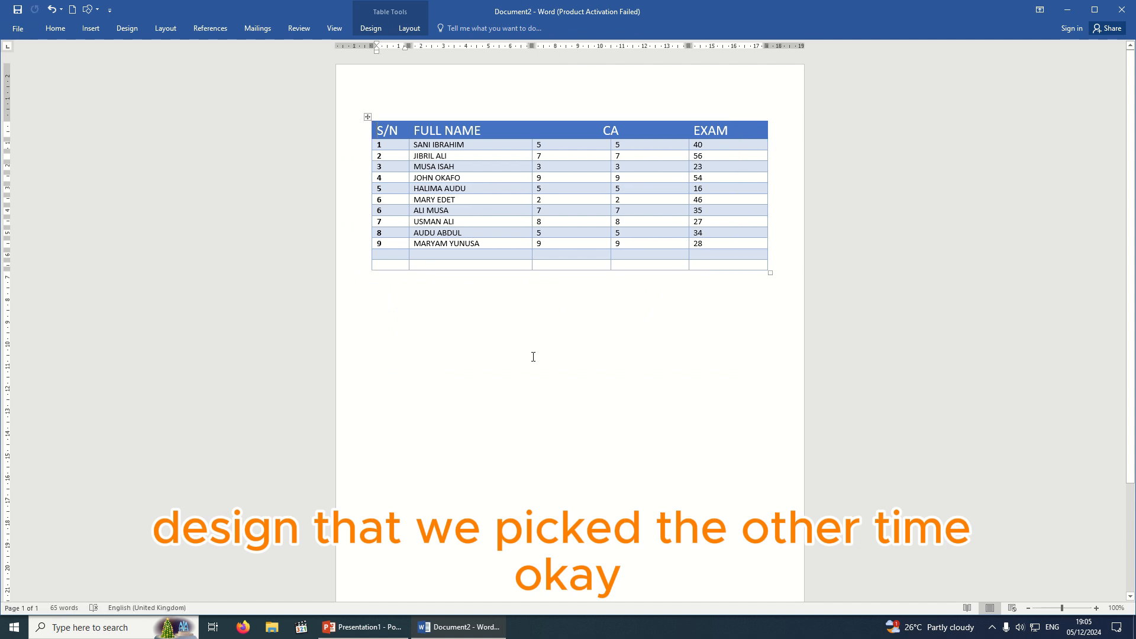
{"action": "left_click", "coordinate": [539, 283]}
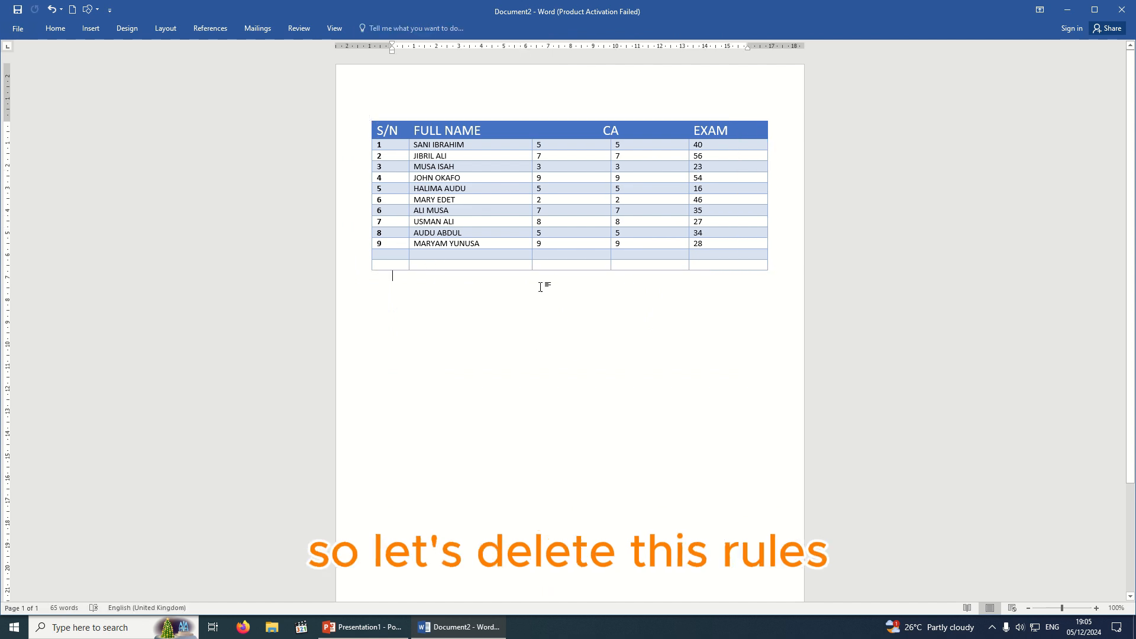
Delete the two empty rows at the bottom of the score table.
{"action": "left_click", "coordinate": [348, 258]}
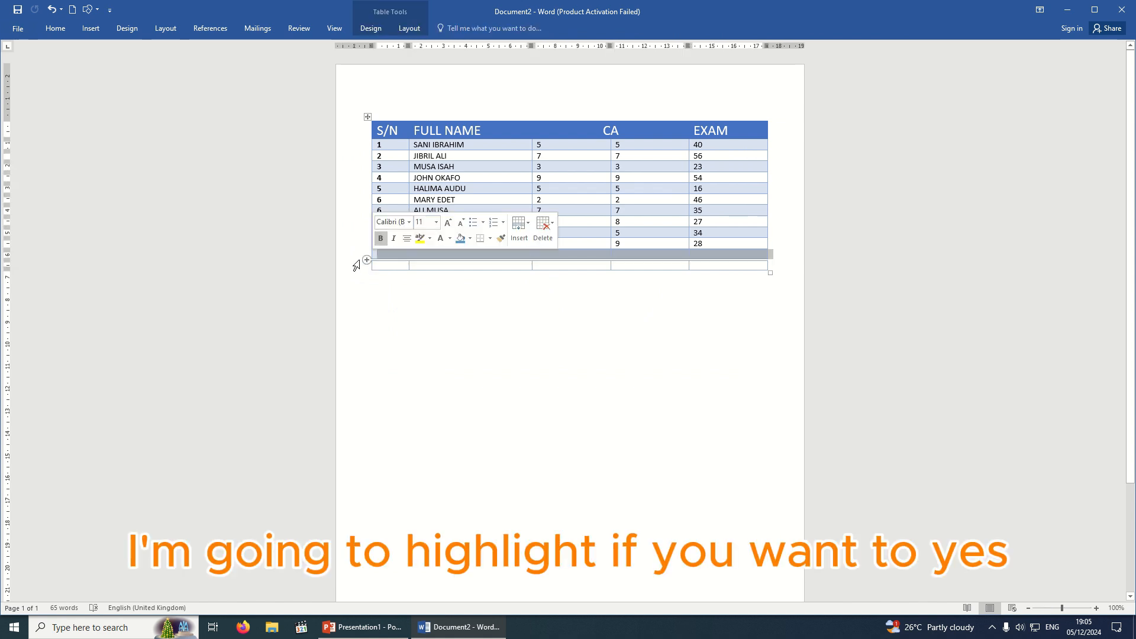
{"action": "left_click", "coordinate": [485, 350]}
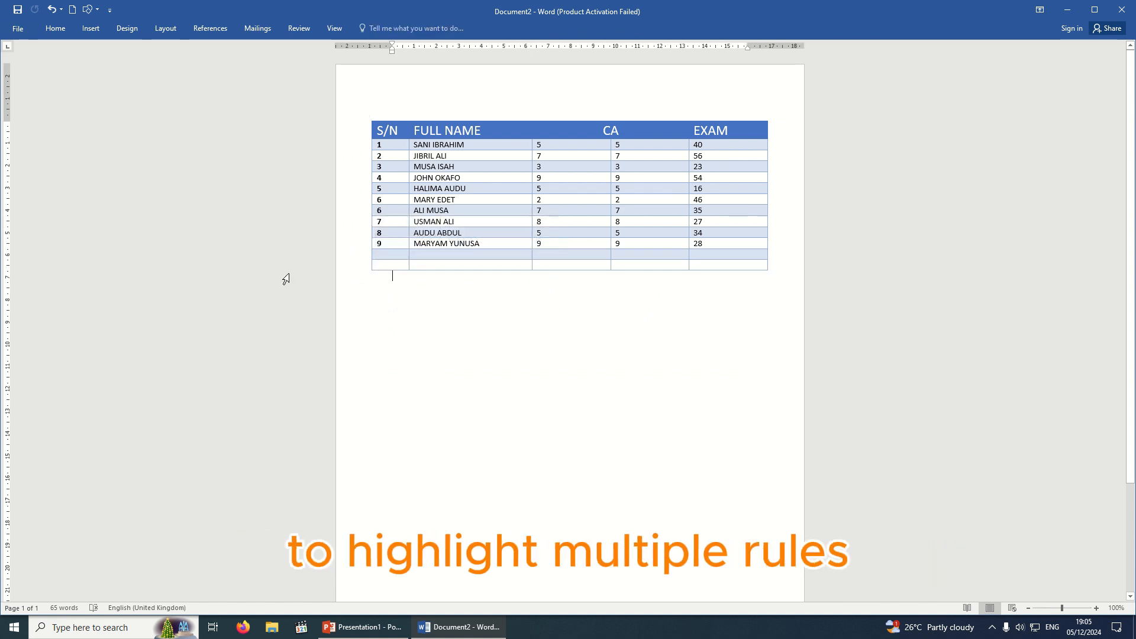
{"action": "left_click", "coordinate": [362, 255]}
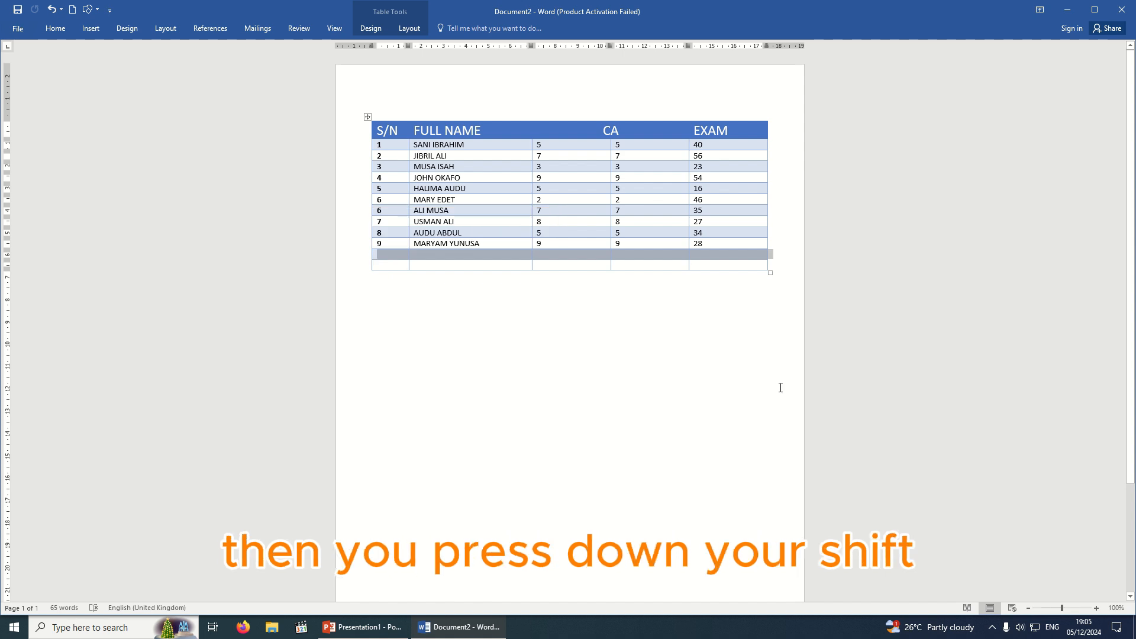
{"action": "key", "text": "shift+Down"}
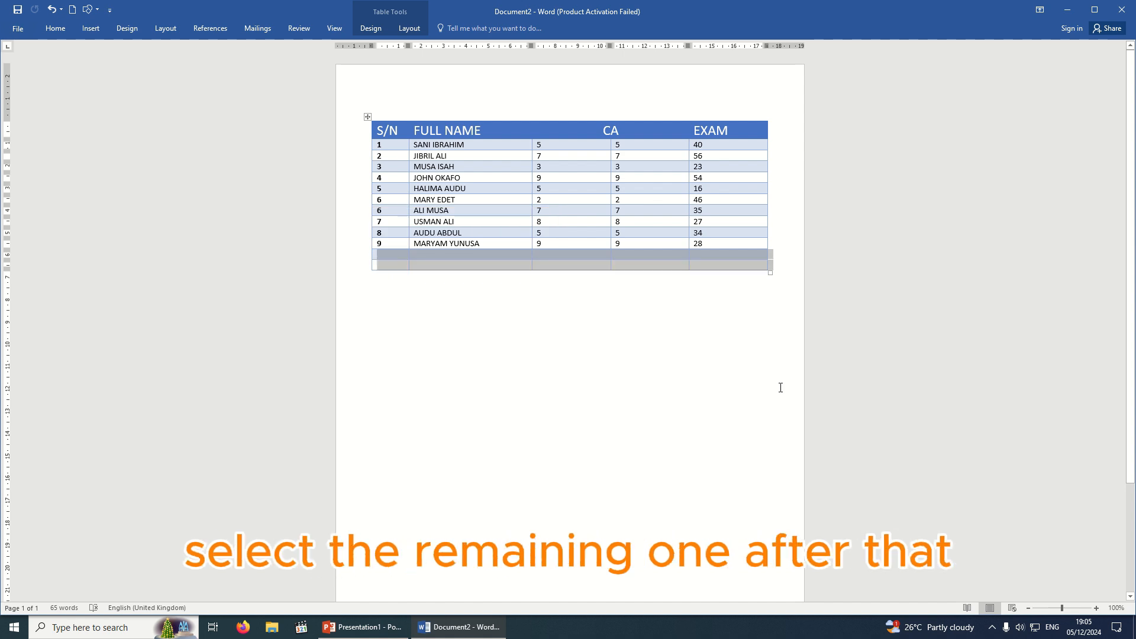
{"action": "right_click", "coordinate": [566, 256]}
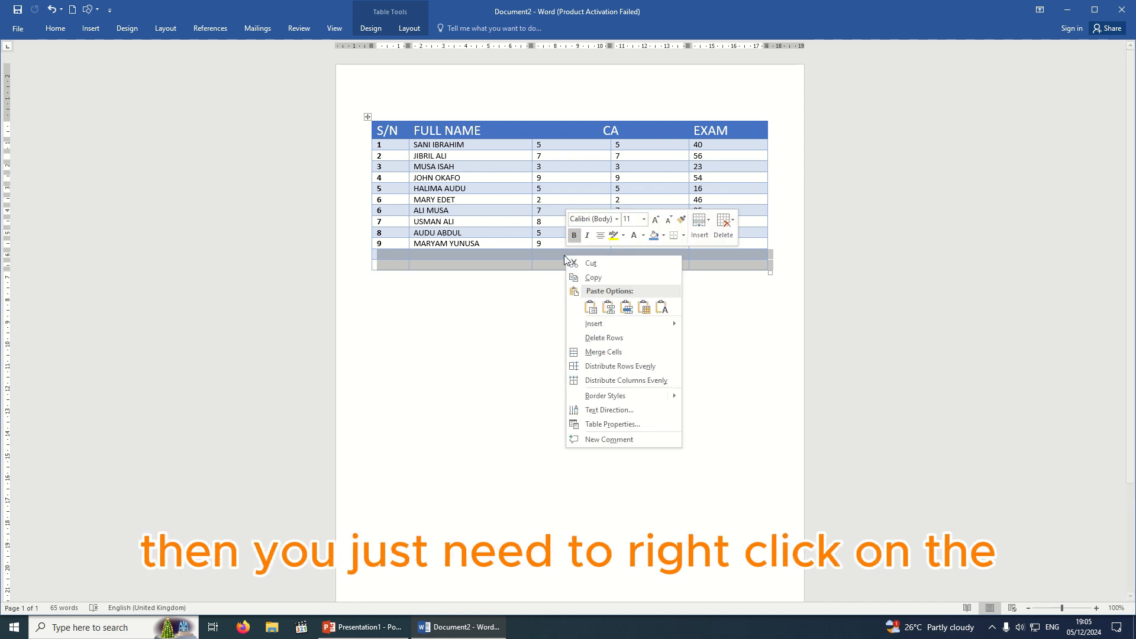
{"action": "left_click", "coordinate": [608, 339]}
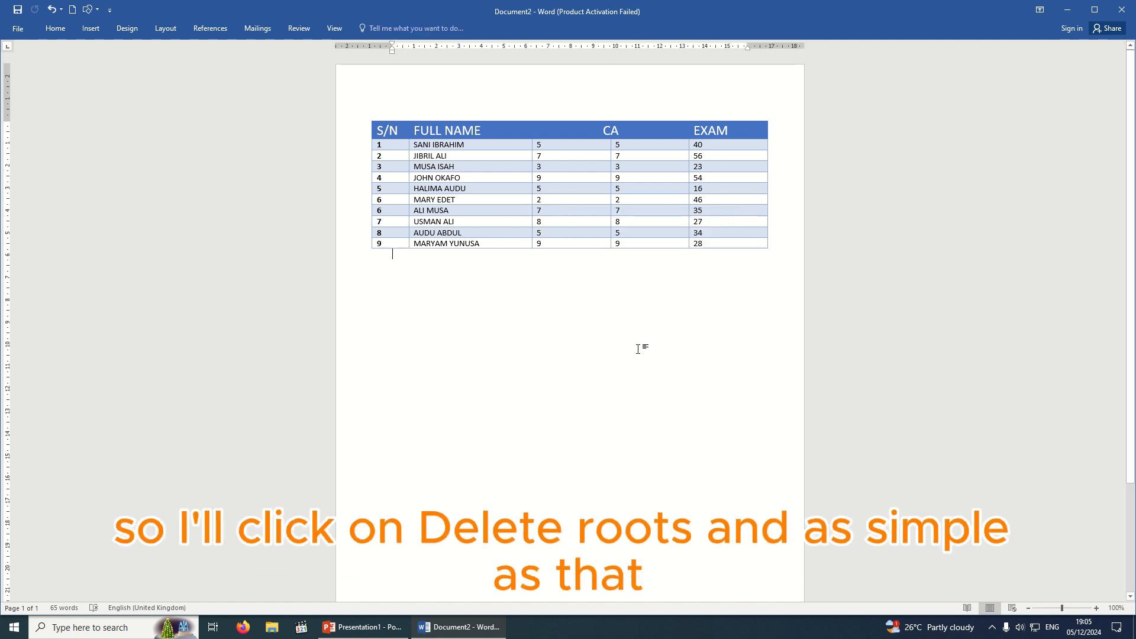
Stretch the table taller from its bottom-right handle so the rows grow.
{"action": "left_click", "coordinate": [608, 230]}
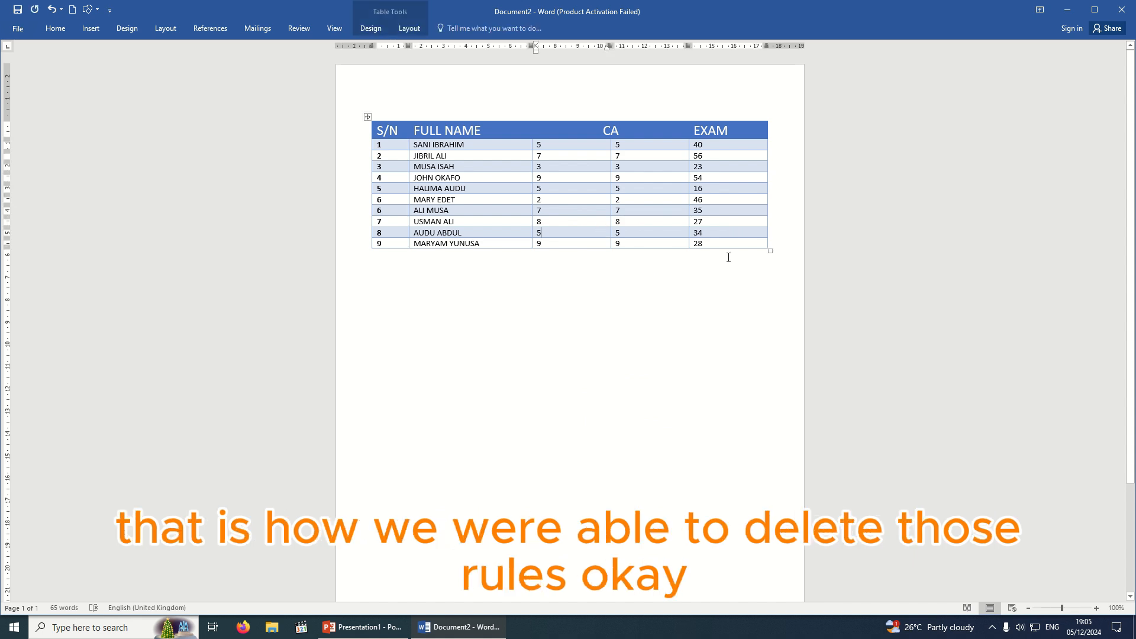
{"action": "left_click_drag", "start_coordinate": [770, 250], "coordinate": [774, 316]}
{"action": "left_click", "coordinate": [710, 409]}
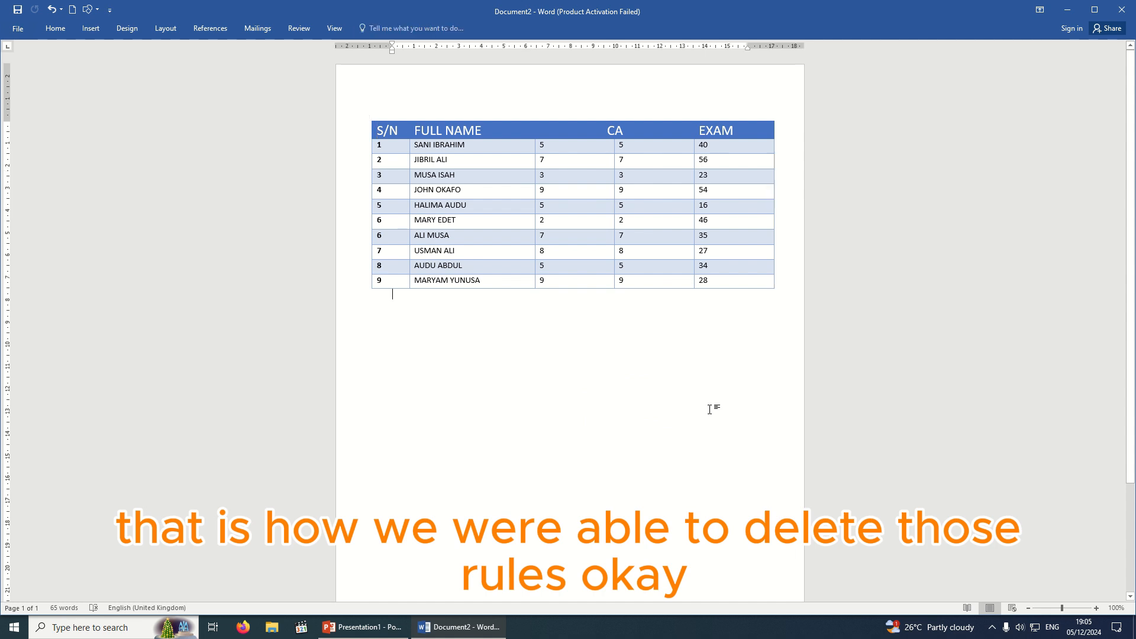